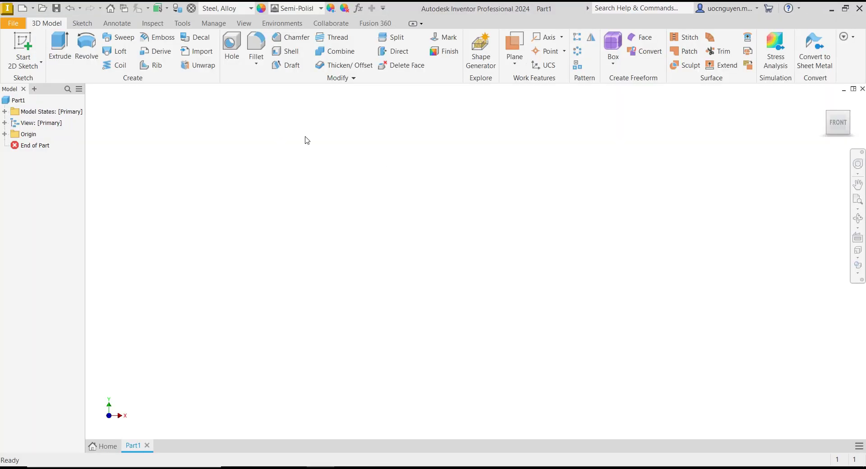
# Start a sketch on an origin plane and draw the left edge, step and slanted side from the axis.
pyautogui.click(22, 48)
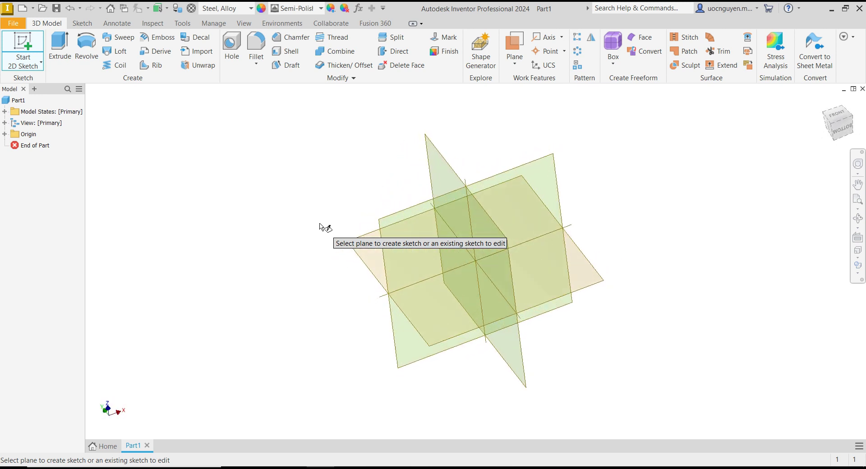
pyautogui.click(400, 212)
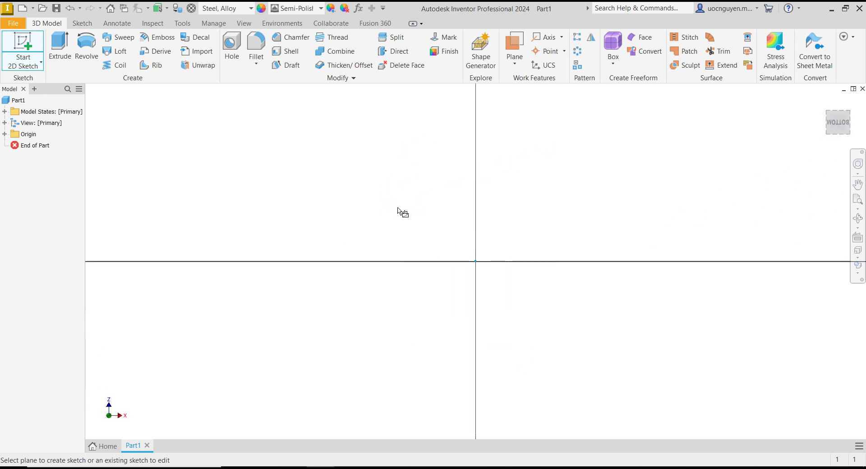
pyautogui.press('l')
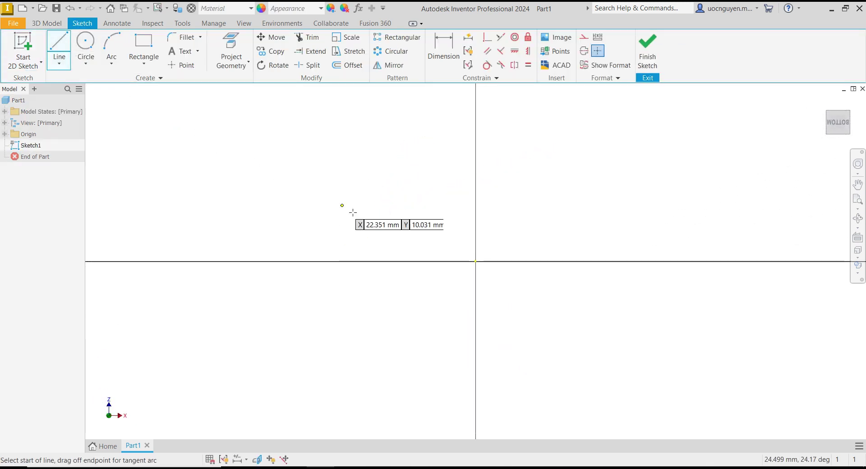
pyautogui.scroll(-2, 448, 294)
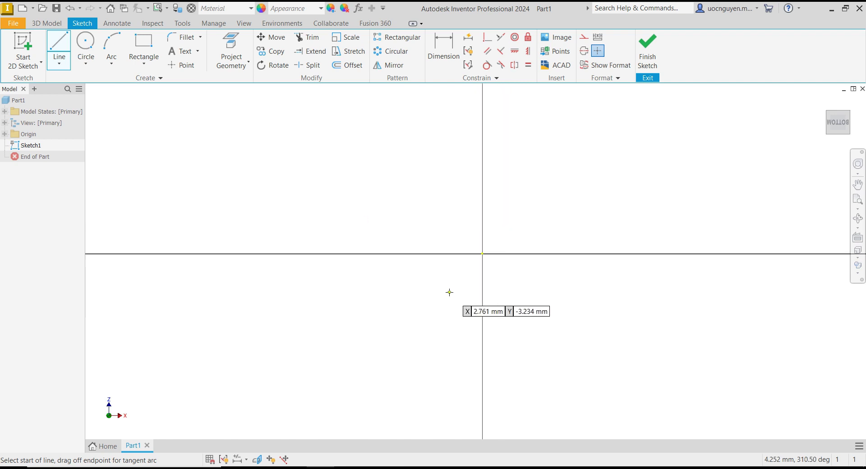
pyautogui.scroll(2, 450, 292)
pyautogui.click(294, 271)
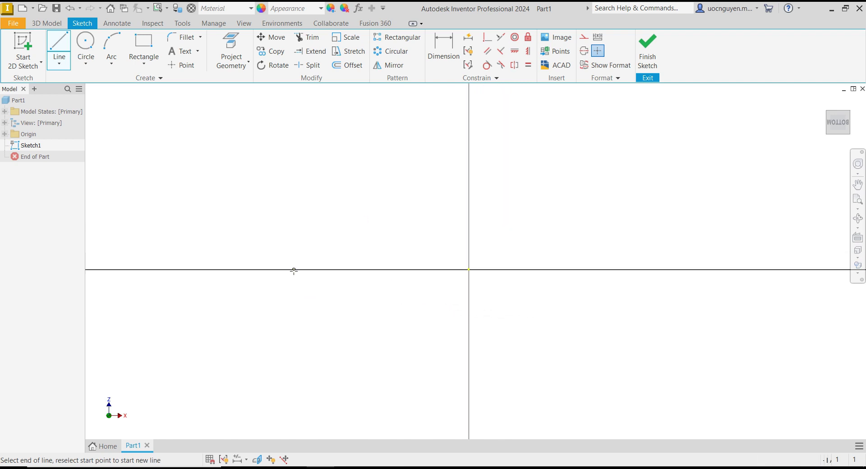
pyautogui.click(294, 250)
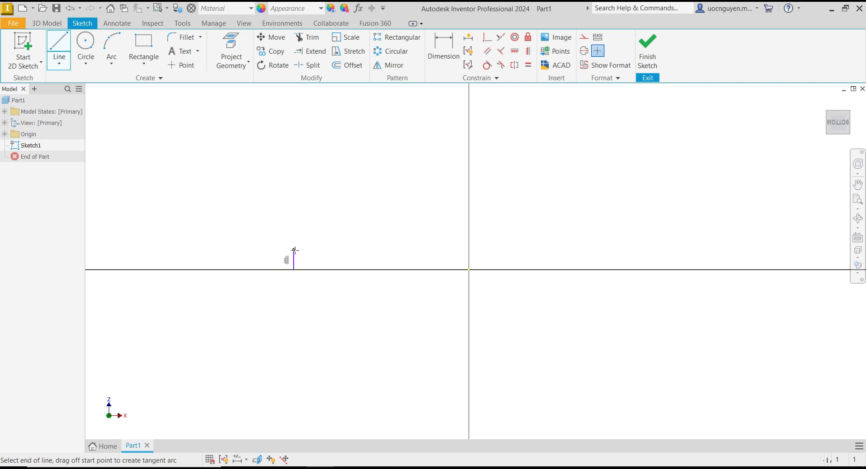
pyautogui.click(329, 249)
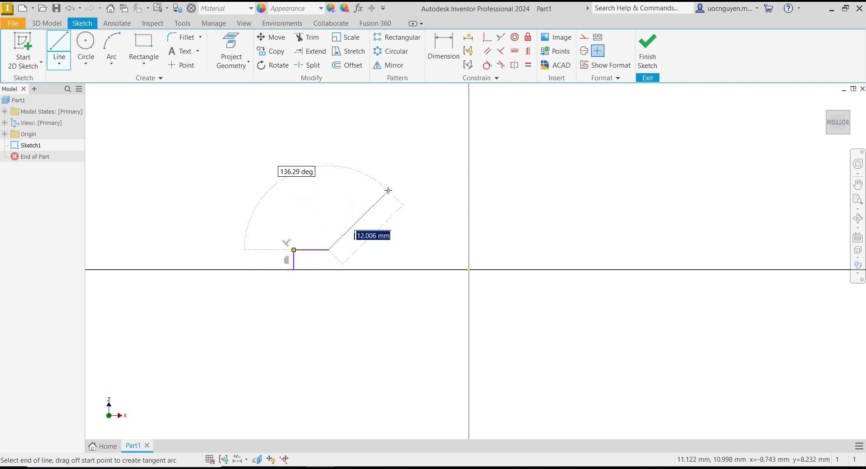
pyautogui.click(387, 190)
# Draw the top edge, right slanted side, right step and vertical edge, closing the profile on the axis.
pyautogui.click(537, 189)
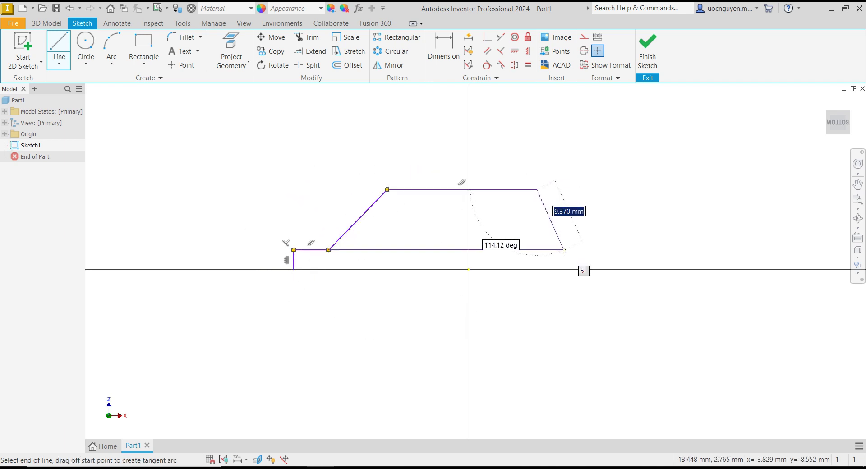
pyautogui.click(564, 250)
pyautogui.click(610, 250)
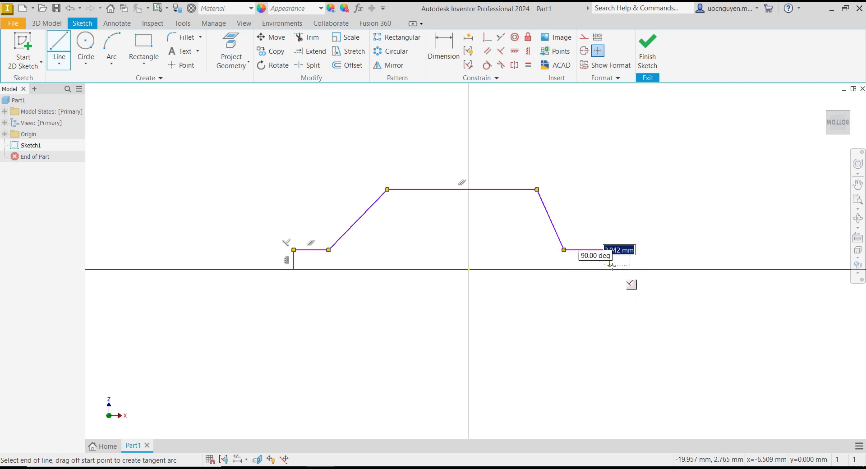
pyautogui.click(610, 270)
pyautogui.click(294, 269)
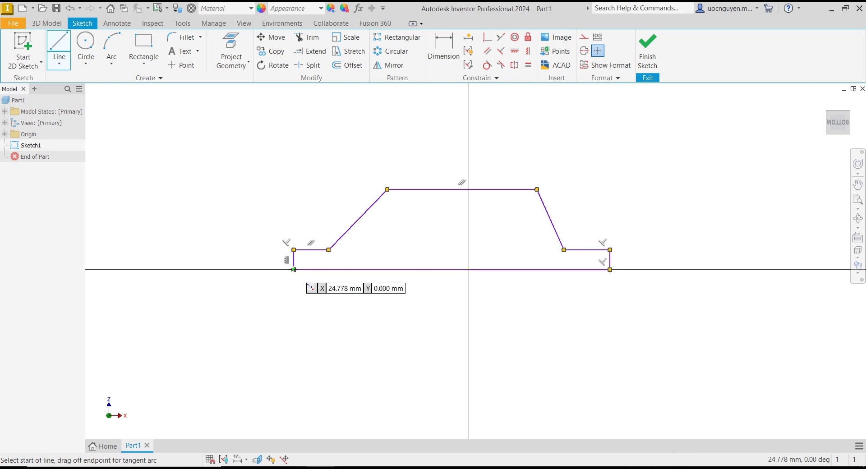
pyautogui.press('Escape')
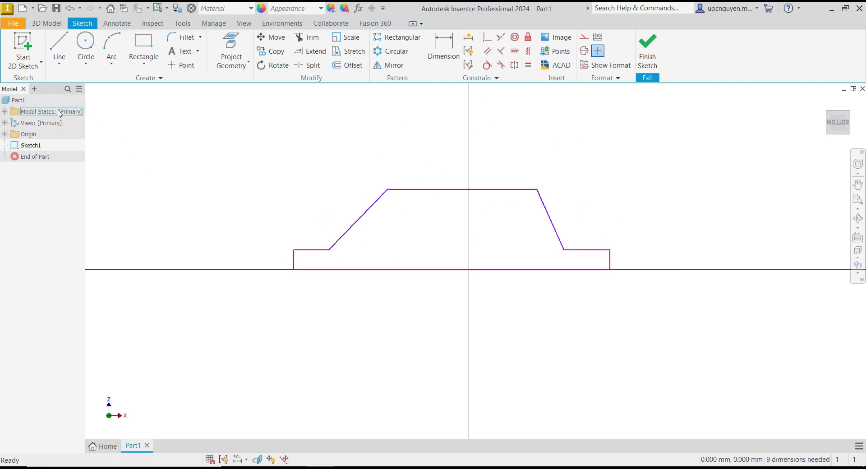
# Project the YZ Plane into the sketch as a vertical reference line.
pyautogui.click(5, 134)
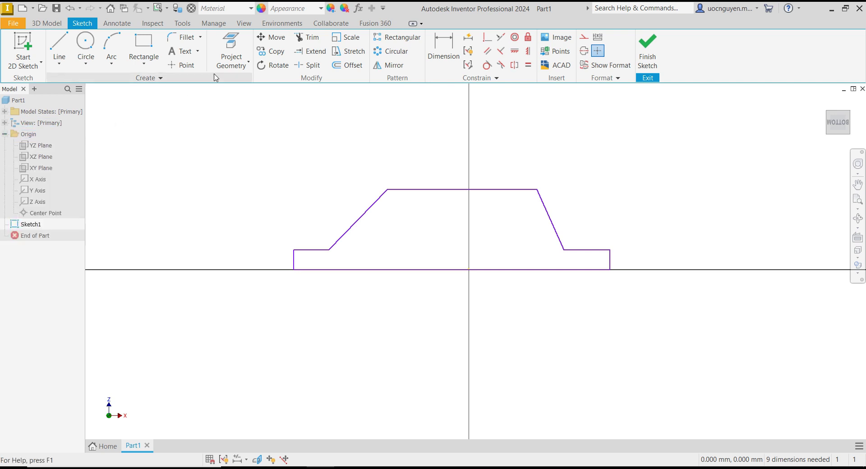
pyautogui.click(231, 50)
pyautogui.click(49, 151)
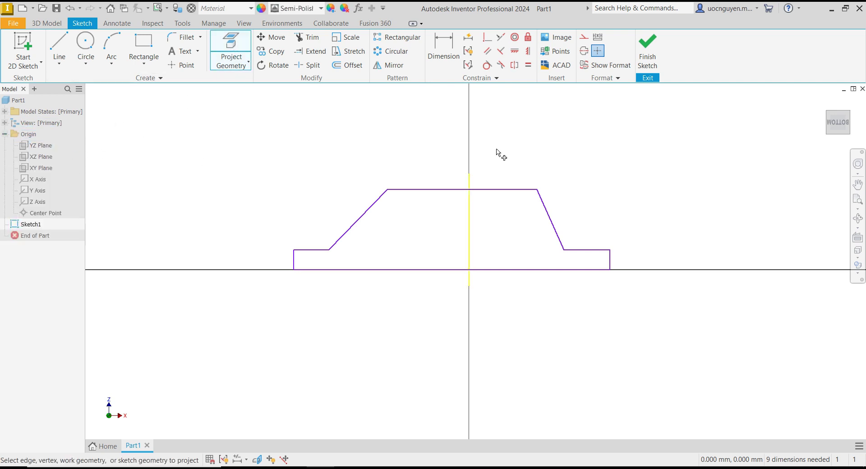
pyautogui.press('Escape')
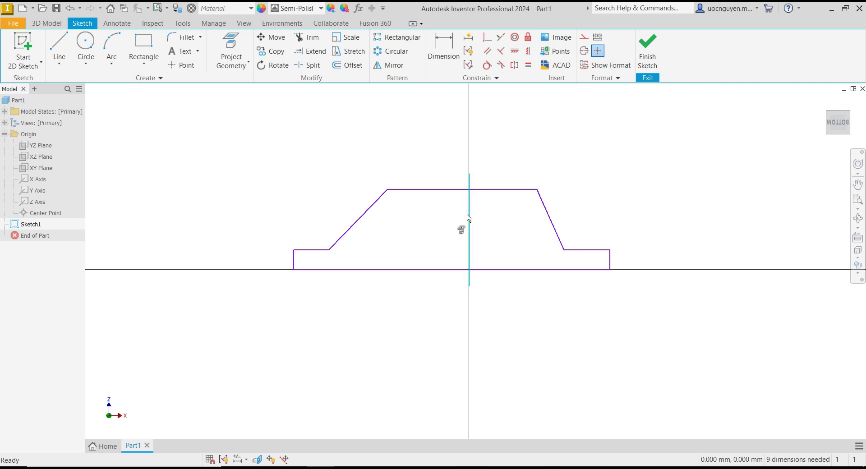
# Convert the projected vertical YZ line into a centerline.
pyautogui.click(515, 65)
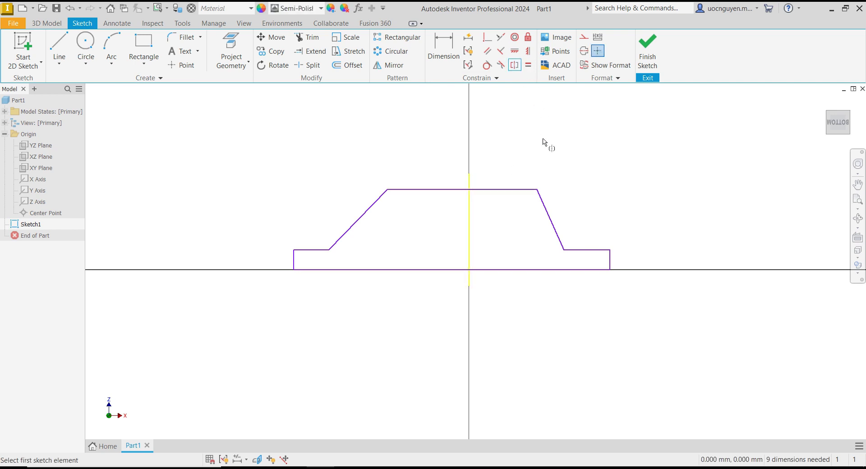
pyautogui.click(469, 221)
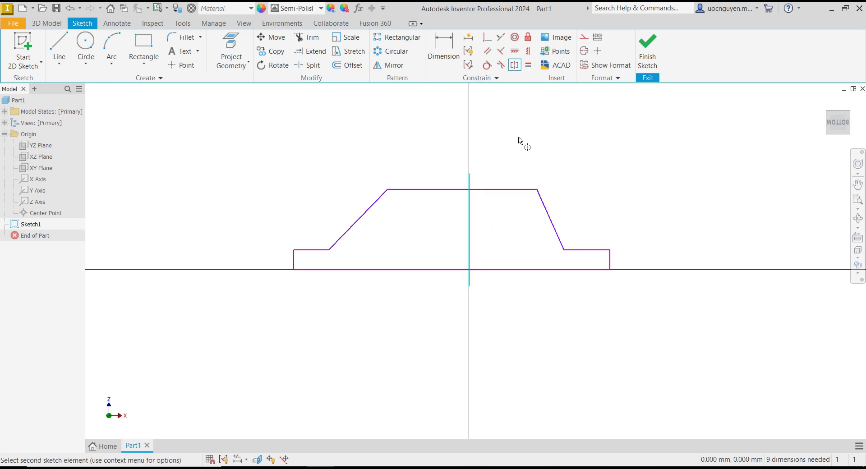
pyautogui.press('Escape')
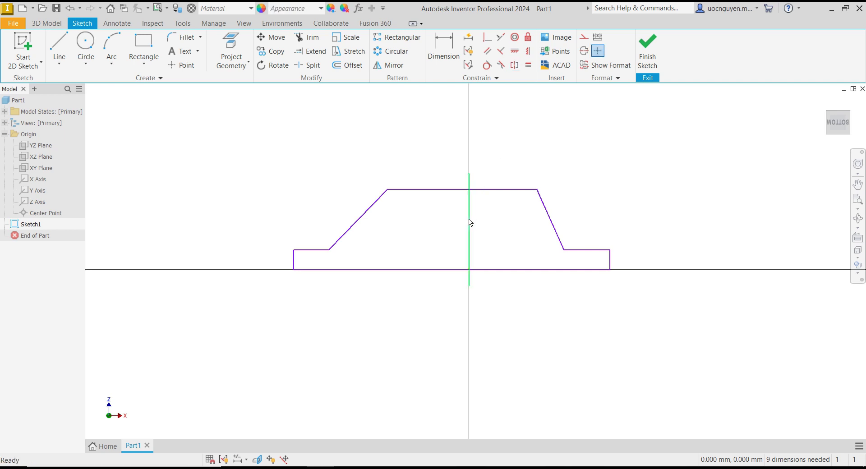
pyautogui.rightClick(509, 220)
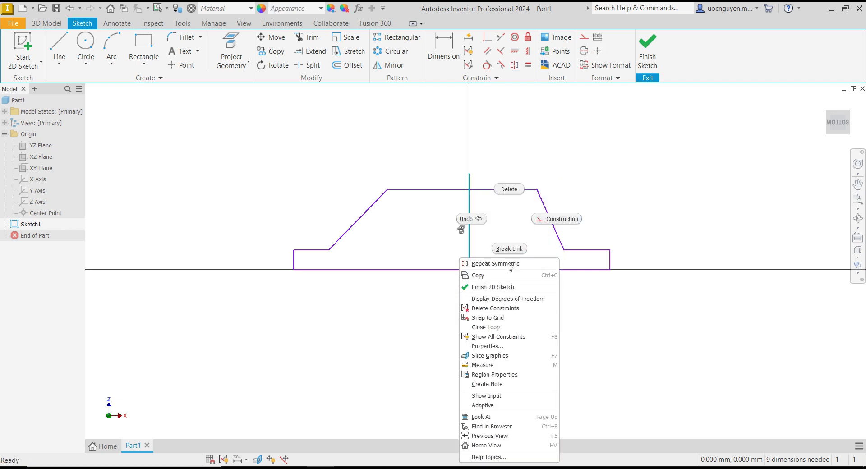
pyautogui.click(495, 357)
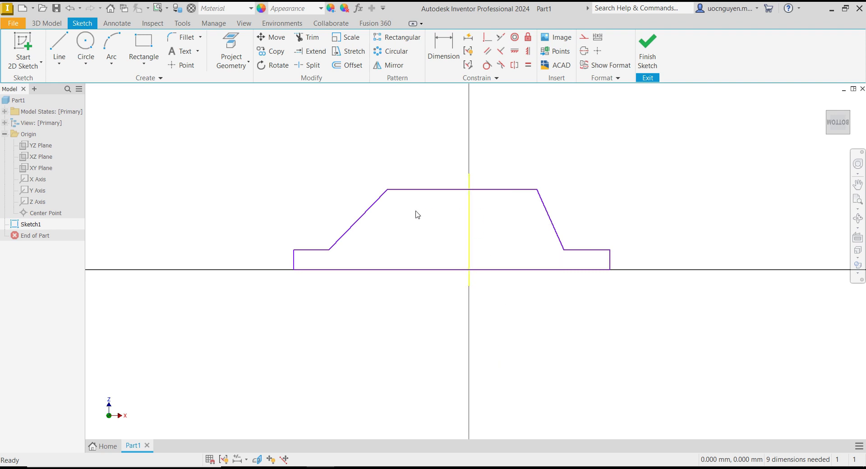
pyautogui.click(584, 53)
pyautogui.moveTo(400, 177); pyautogui.dragTo(397, 181, button='middle')
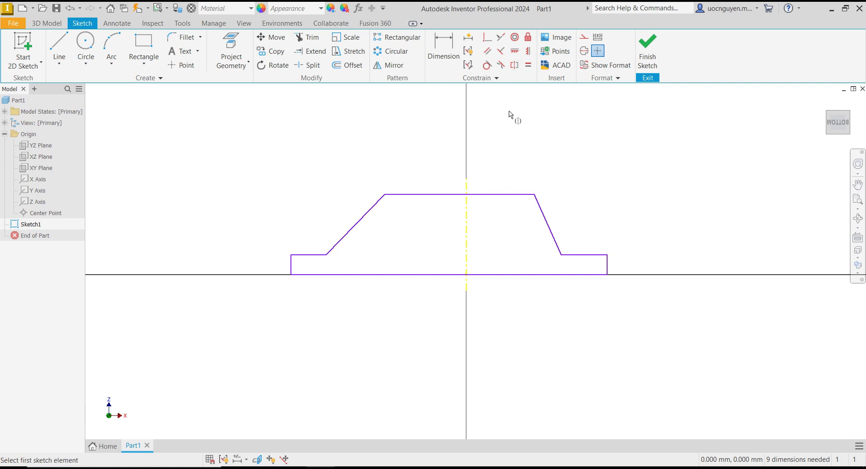
# Make the slanted sides, vertical edges and horizontal steps symmetric about the centerline.
pyautogui.click(380, 202)
pyautogui.click(550, 231)
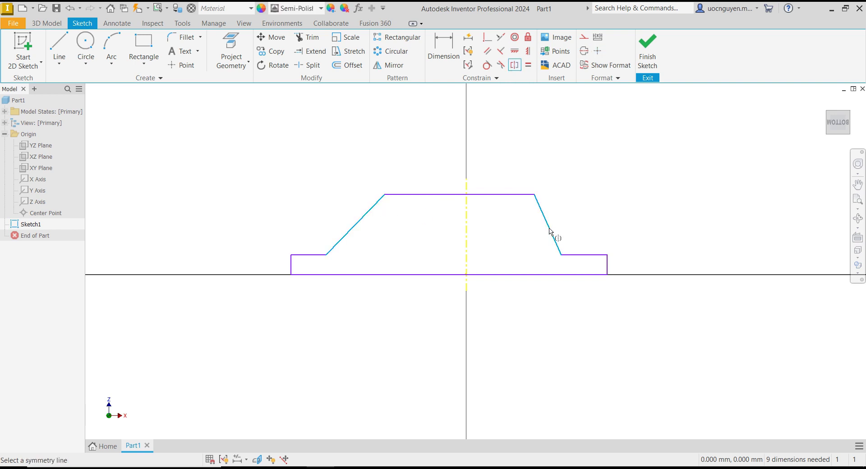
pyautogui.click(467, 234)
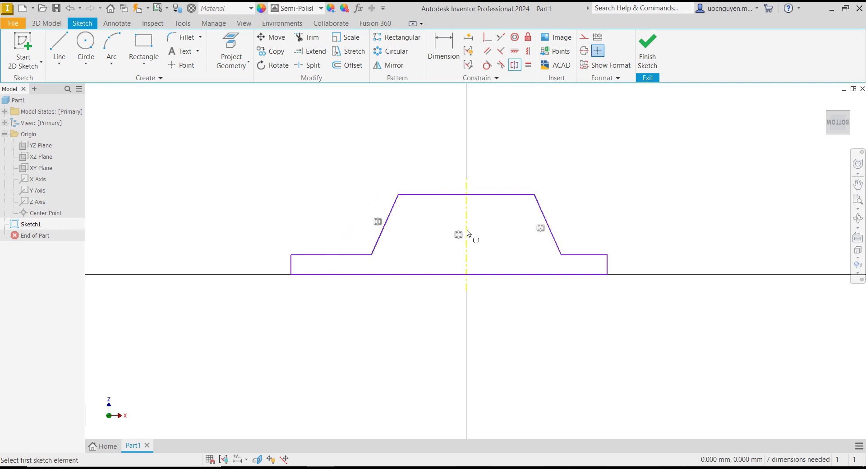
pyautogui.click(292, 266)
pyautogui.click(607, 268)
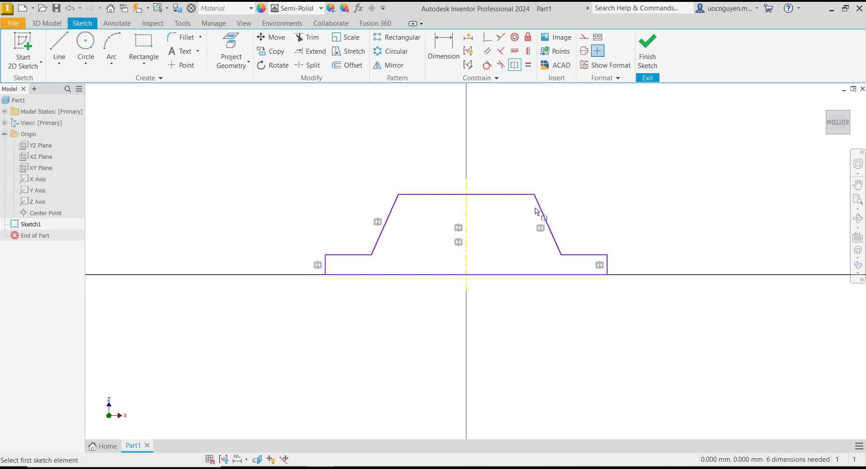
pyautogui.click(341, 255)
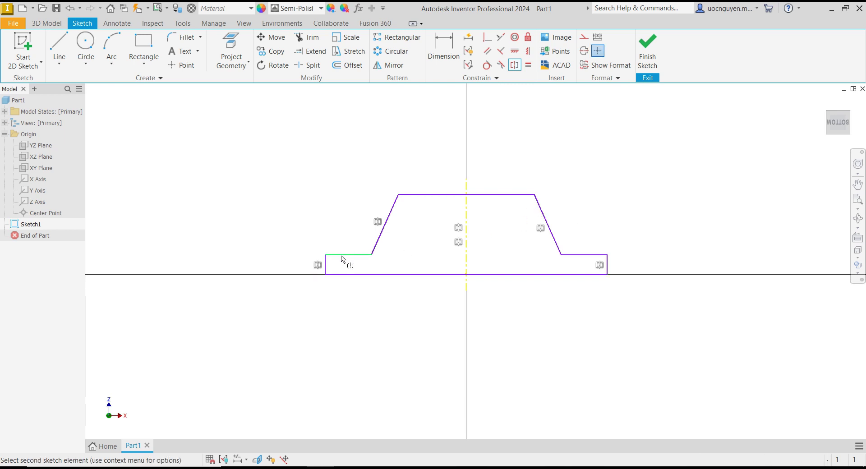
pyautogui.click(584, 255)
pyautogui.press('Escape')
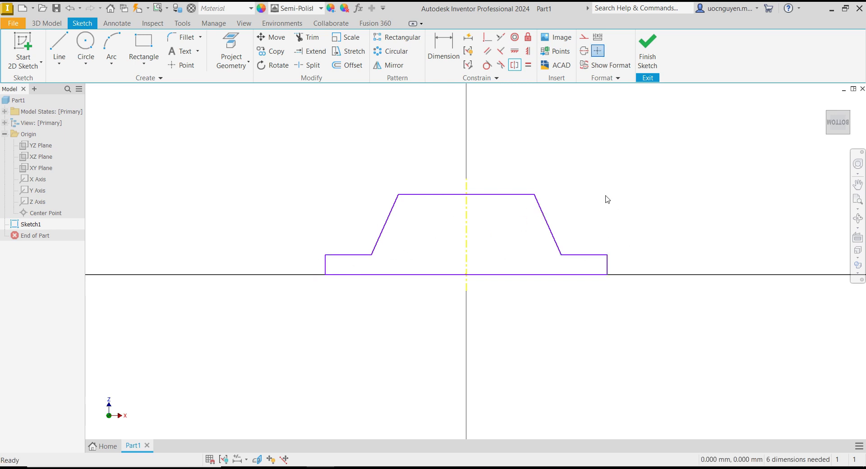
# Dimension the bottom edge at 140 mm and the left vertical edge at 7 mm.
pyautogui.click(444, 52)
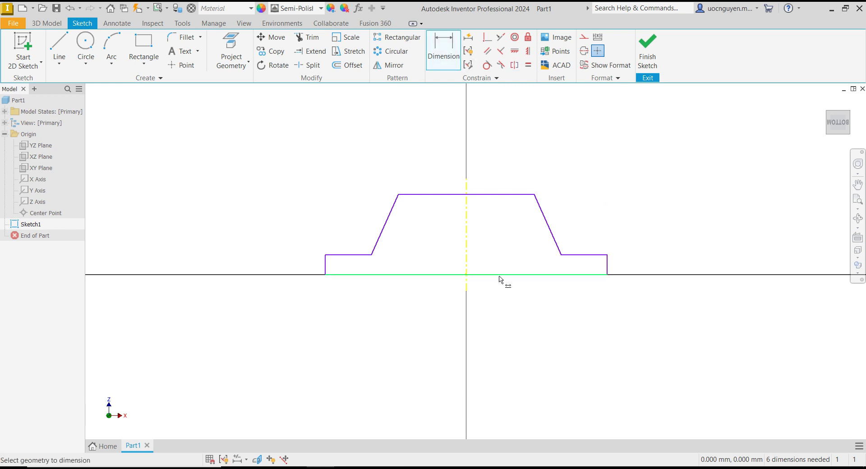
pyautogui.click(501, 275)
pyautogui.click(488, 315)
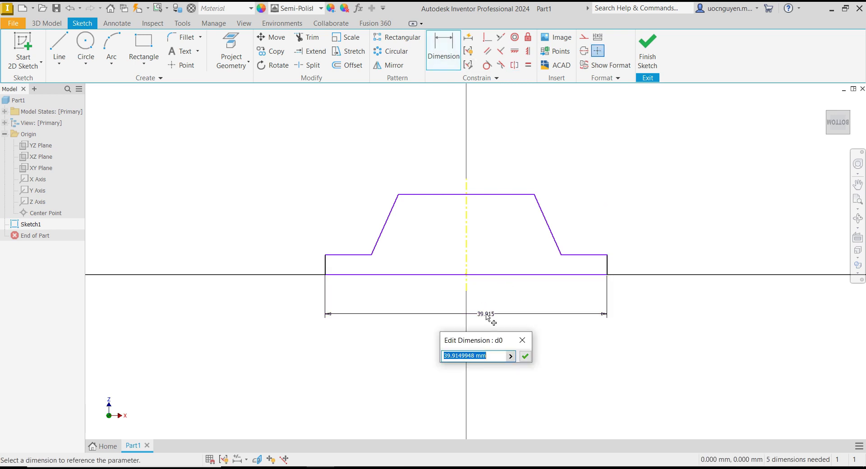
pyautogui.write('140')
pyautogui.press('Return')
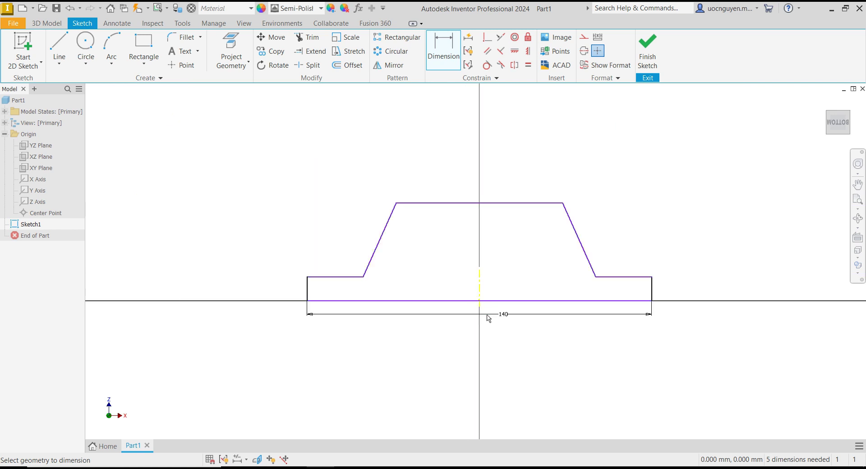
pyautogui.click(308, 291)
pyautogui.click(283, 294)
pyautogui.write('7')
pyautogui.press('Return')
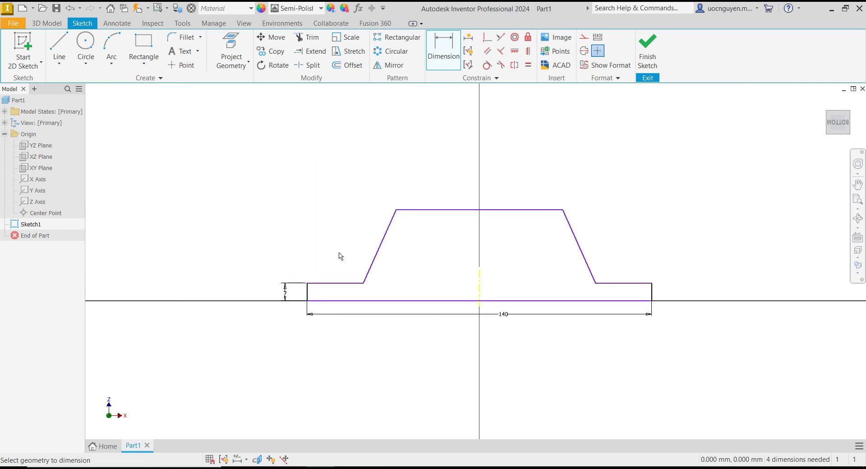
# Dimension the profile height from base line to top edge at 48 mm.
pyautogui.click(572, 301)
pyautogui.click(547, 210)
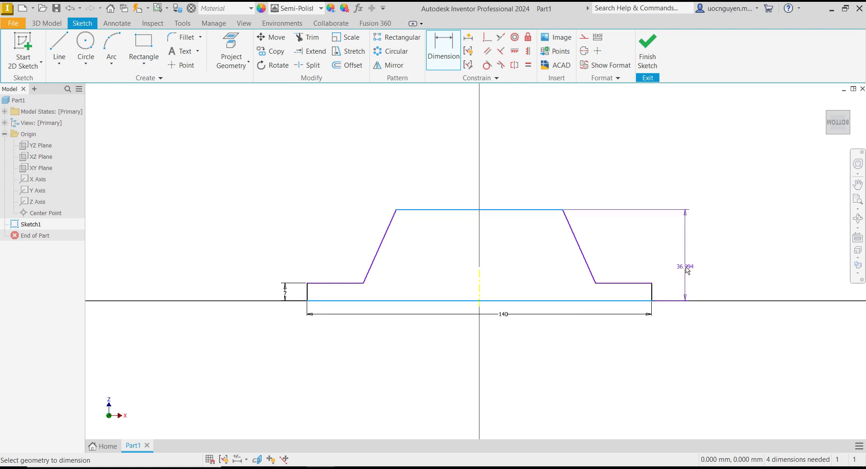
pyautogui.click(698, 261)
pyautogui.write('48')
pyautogui.press('Return')
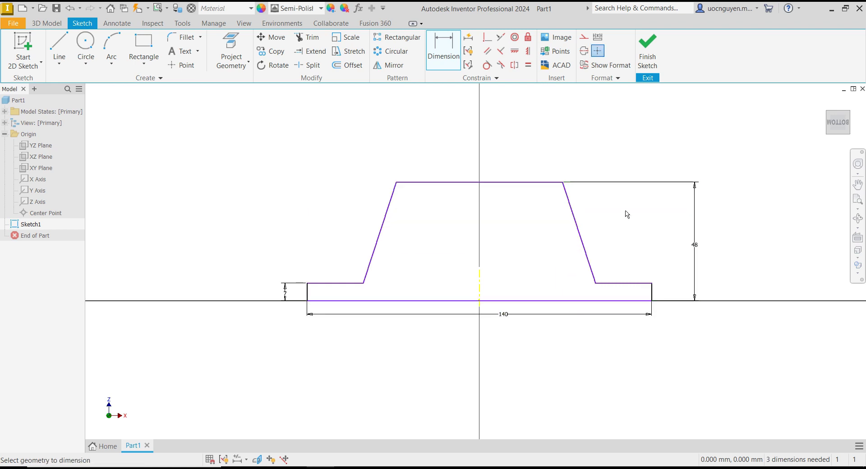
pyautogui.moveTo(605, 236); pyautogui.dragTo(593, 238, button='middle')
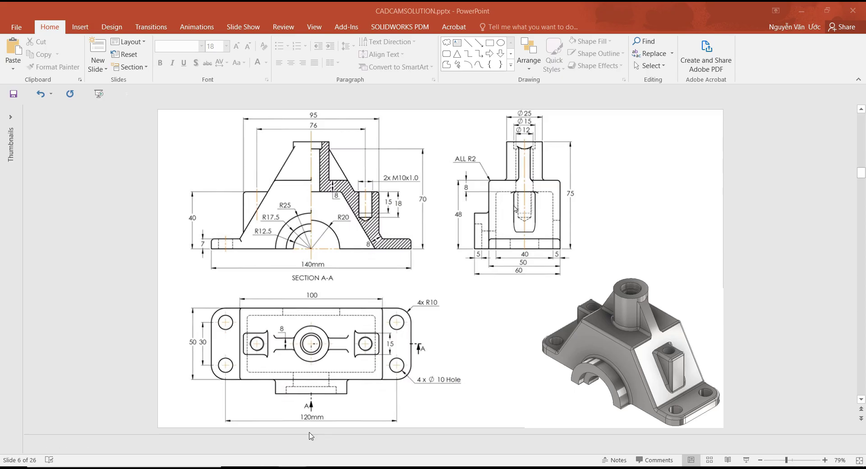
# View the bracket reference slide in PowerPoint, then switch back to Inventor.
pyautogui.click(292, 468)
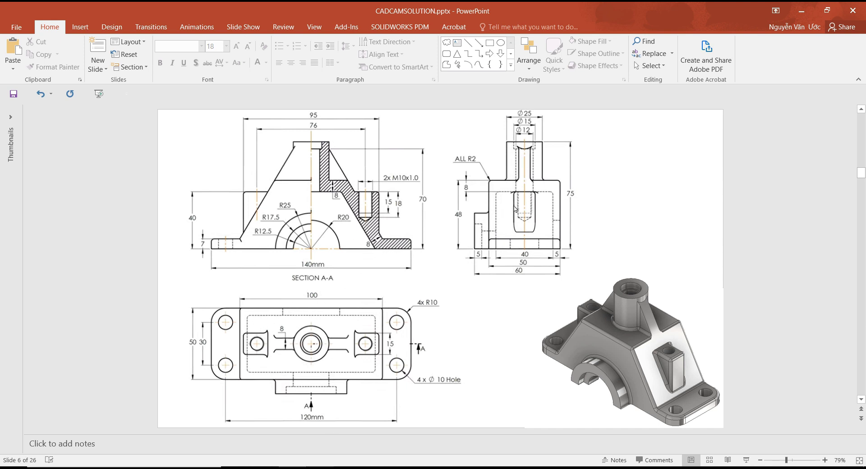
pyautogui.hotkey('alt', 'Tab')
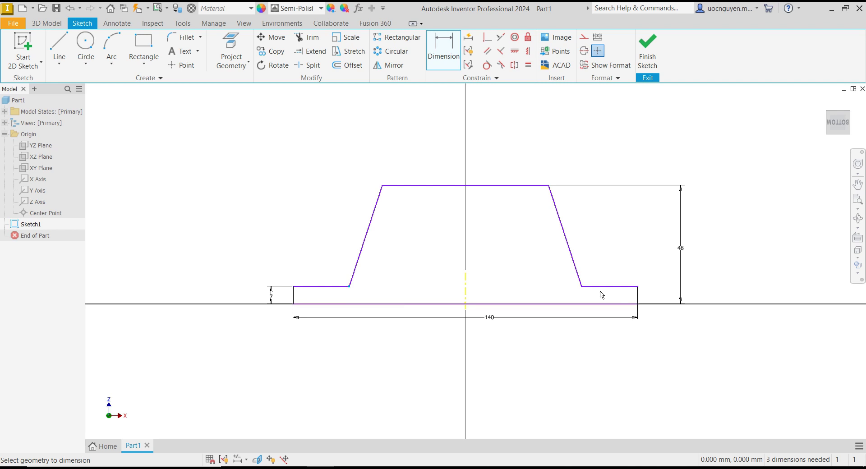
# Dimension the inner width between the sloped sides' feet at 100 mm, below the 140 dimension.
pyautogui.click(583, 289)
pyautogui.click(482, 331)
pyautogui.write('1')
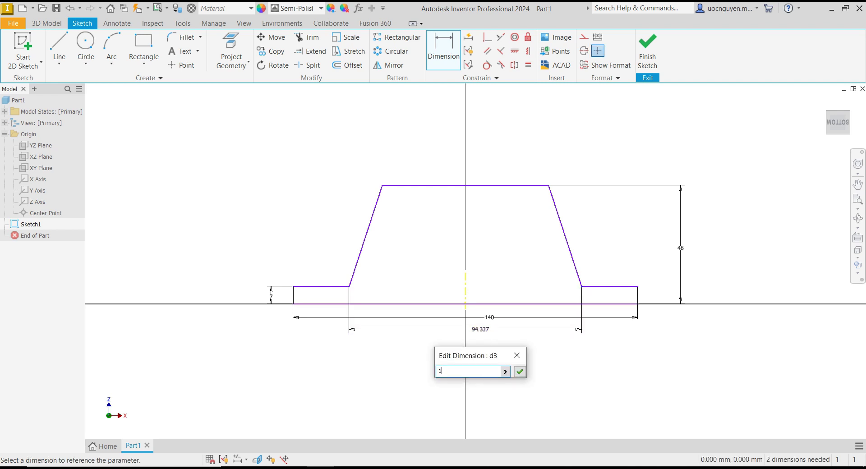
pyautogui.write('00')
pyautogui.press('Return')
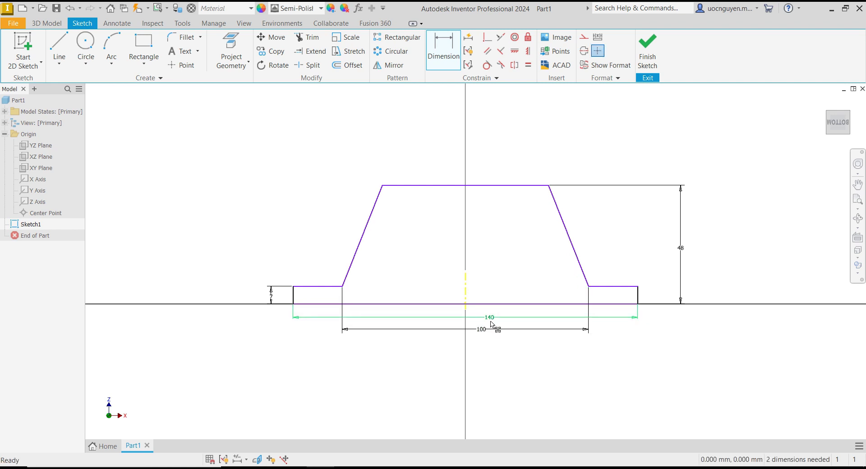
pyautogui.click(481, 346)
pyautogui.moveTo(575, 217); pyautogui.dragTo(574, 250, button='middle')
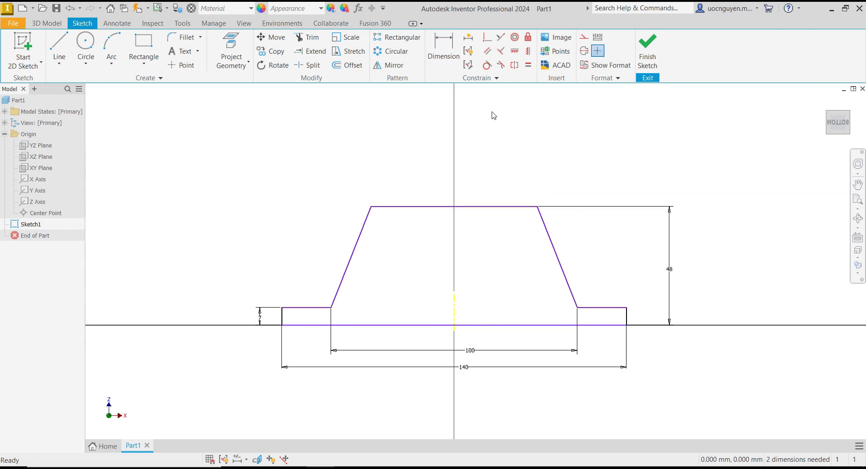
# Draw a line up from the top-right corner, collinear with the right sloped side.
pyautogui.click(59, 45)
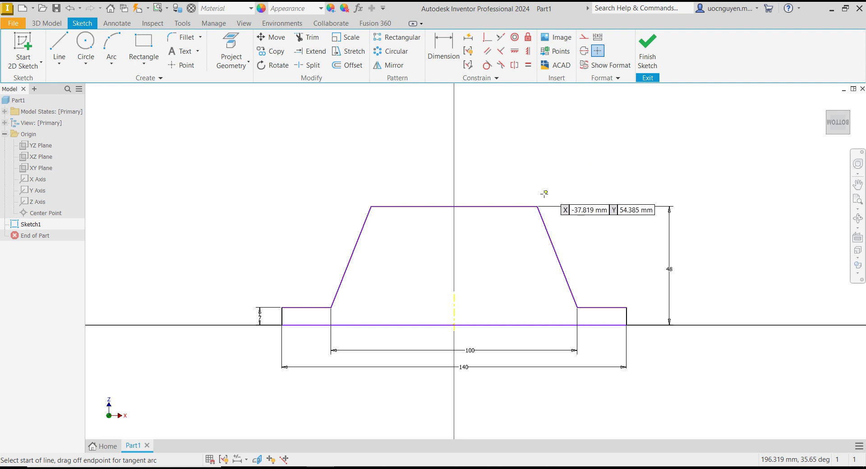
pyautogui.click(537, 207)
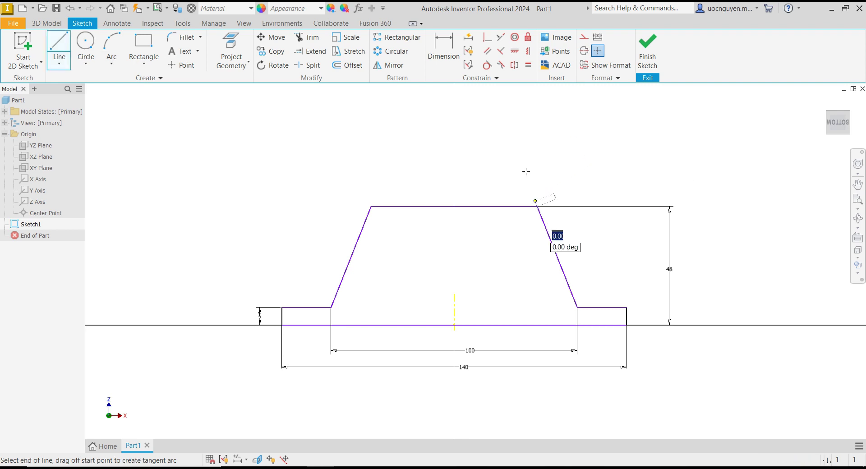
pyautogui.click(511, 150)
pyautogui.hotkey('shift', '7')
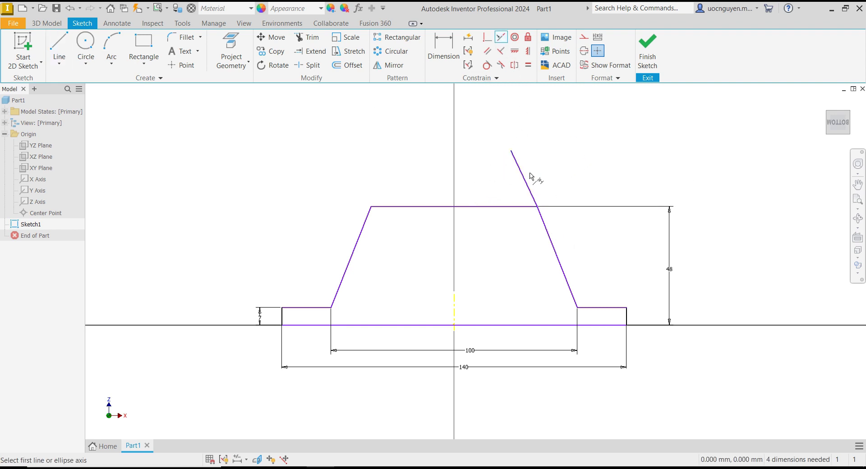
pyautogui.click(528, 178)
pyautogui.click(552, 233)
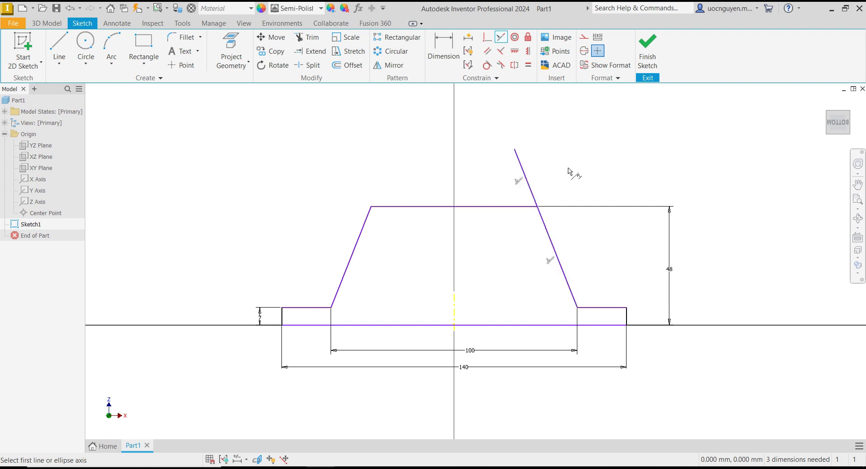
# Dimension the extended line 70 mm above the base and the top span as Ø25.
pyautogui.click(444, 49)
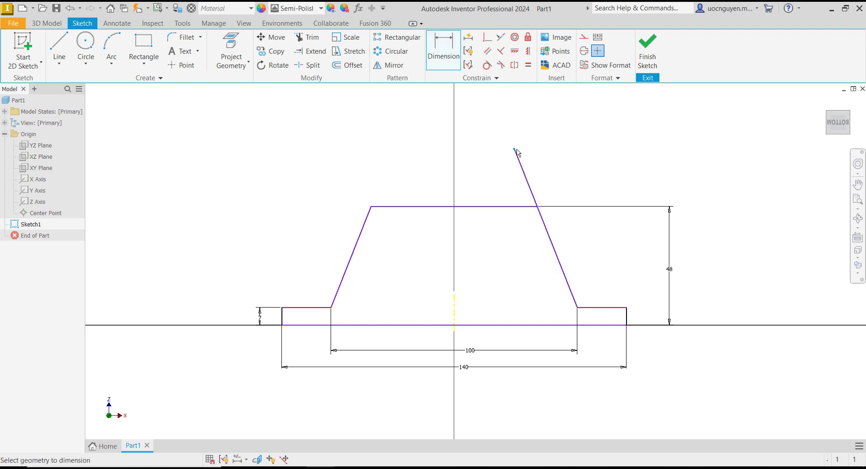
pyautogui.click(515, 149)
pyautogui.click(607, 325)
pyautogui.click(707, 250)
pyautogui.write('70')
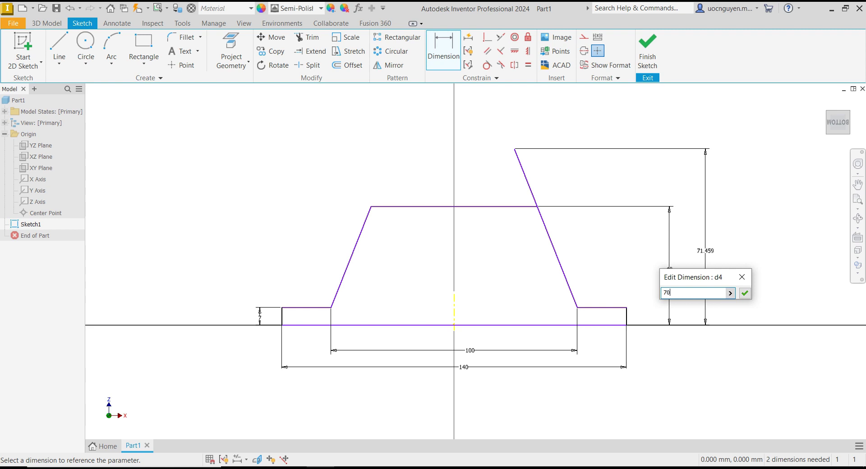
pyautogui.press('Return')
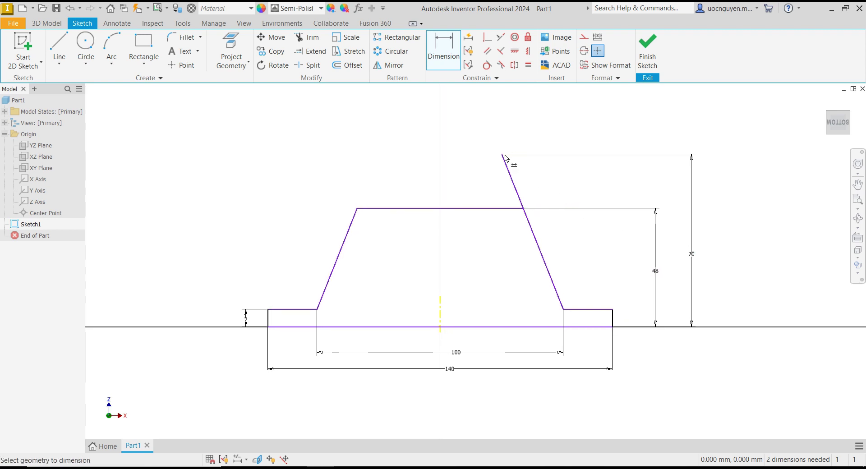
pyautogui.click(503, 154)
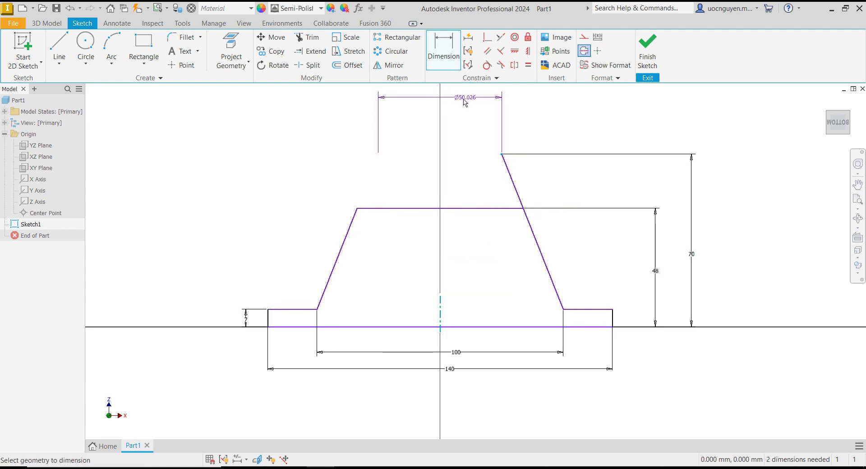
pyautogui.click(458, 98)
pyautogui.write('2')
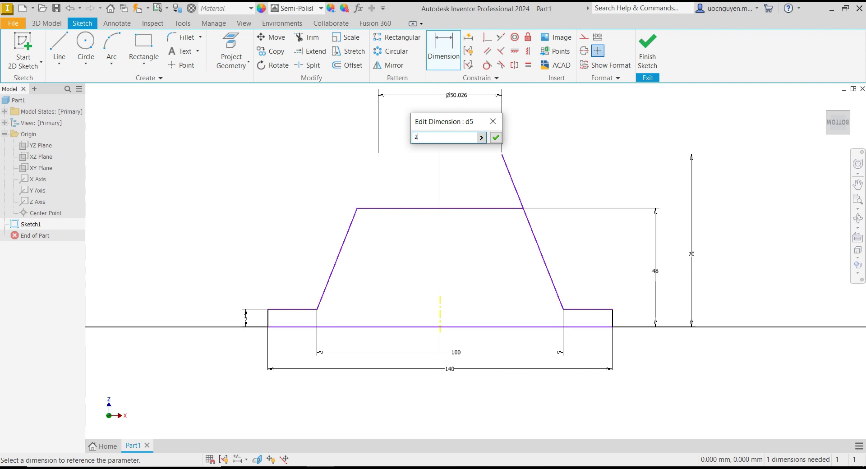
pyautogui.write('5')
pyautogui.press('Return')
pyautogui.press('Escape')
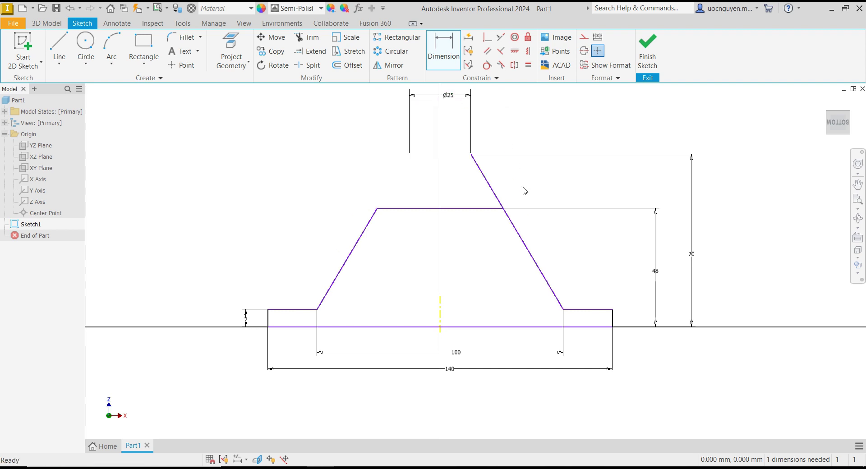
# Make the base midpoint coincident with the origin to fully constrain the profile.
pyautogui.click(439, 323)
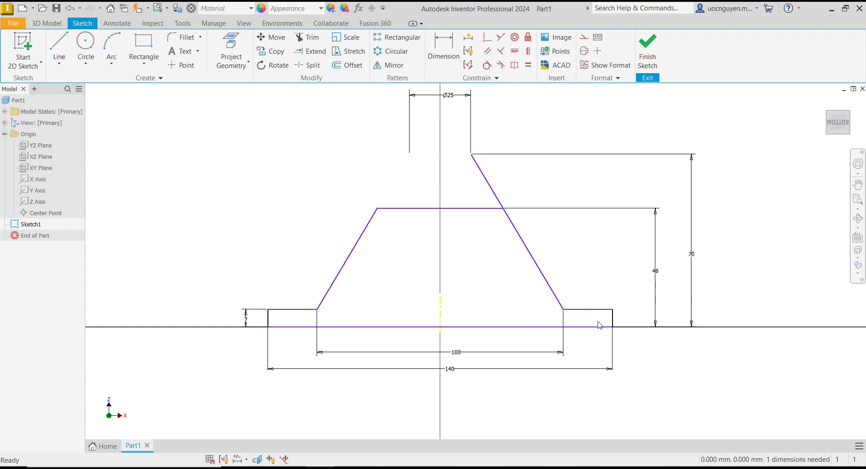
pyautogui.moveTo(600, 315); pyautogui.dragTo(605, 260)
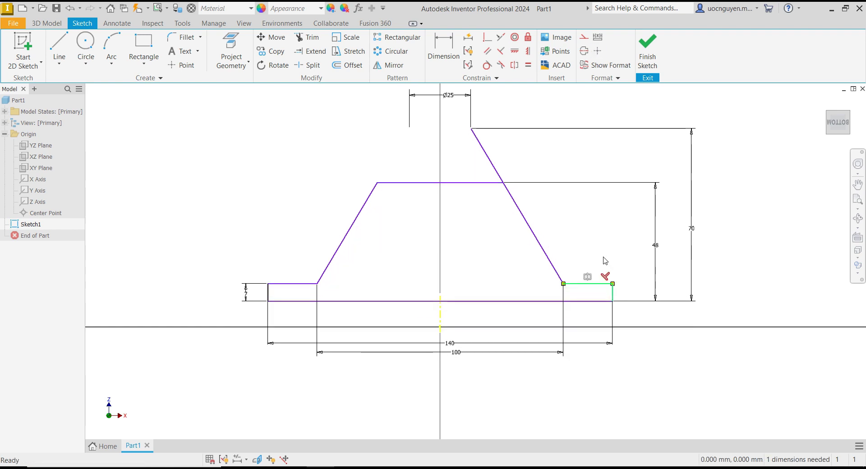
pyautogui.click(592, 206)
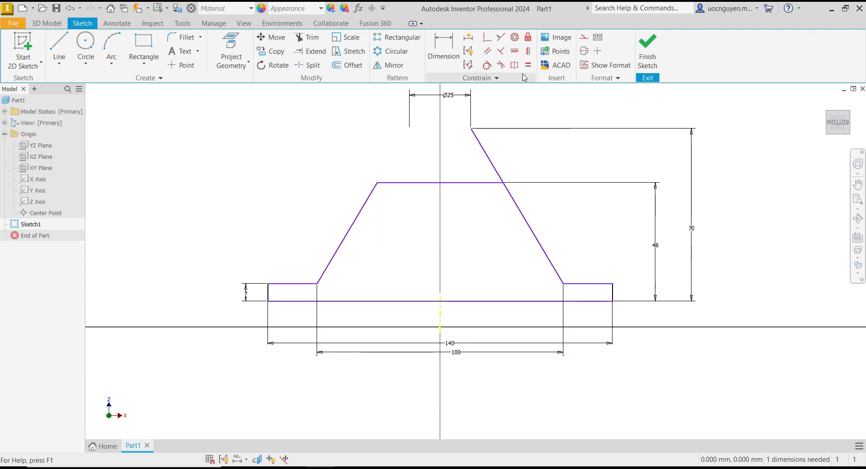
pyautogui.click(487, 38)
pyautogui.click(441, 322)
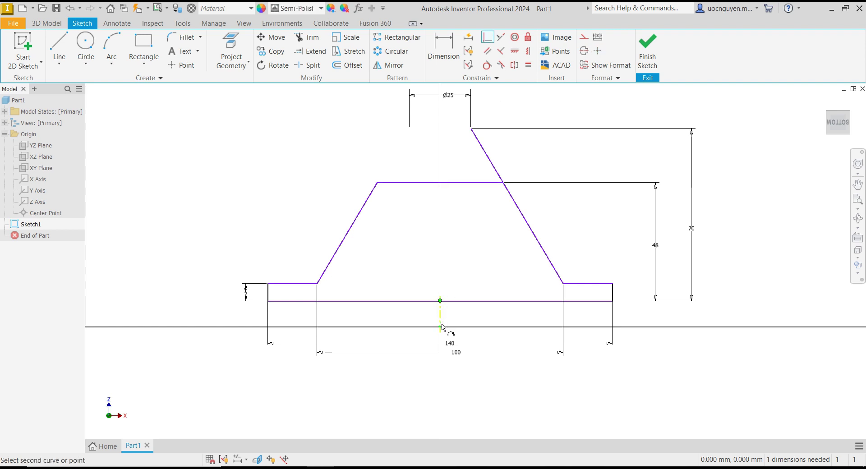
pyautogui.click(441, 326)
pyautogui.press('Escape')
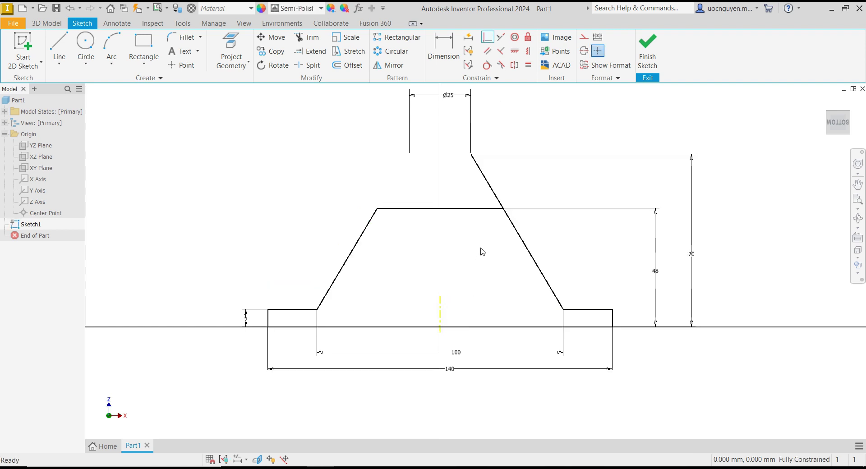
pyautogui.moveTo(481, 251); pyautogui.dragTo(495, 273, button='middle')
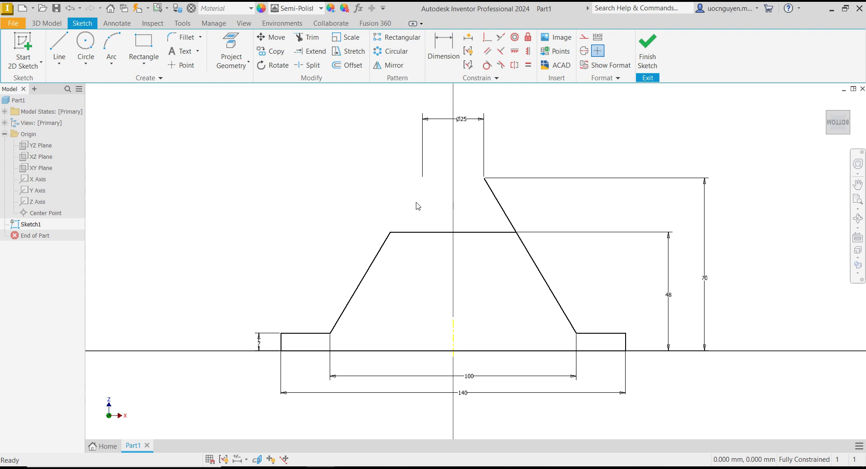
pyautogui.click(59, 47)
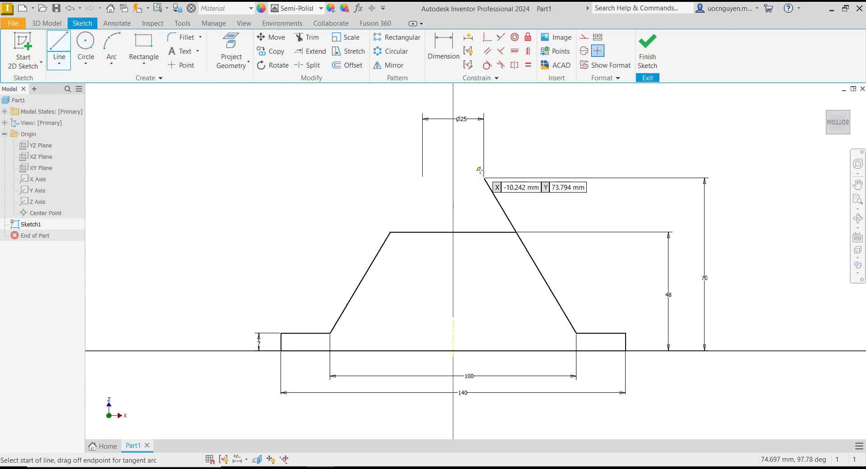
# Draw the stepped pin outline rising from the trapezoid's top edge and make its right side vertical.
pyautogui.click(484, 232)
pyautogui.click(484, 156)
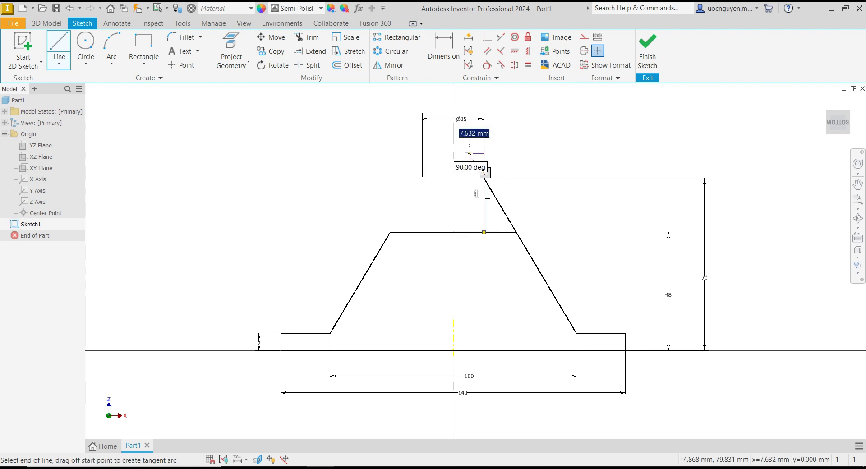
pyautogui.scroll(3, 467, 182)
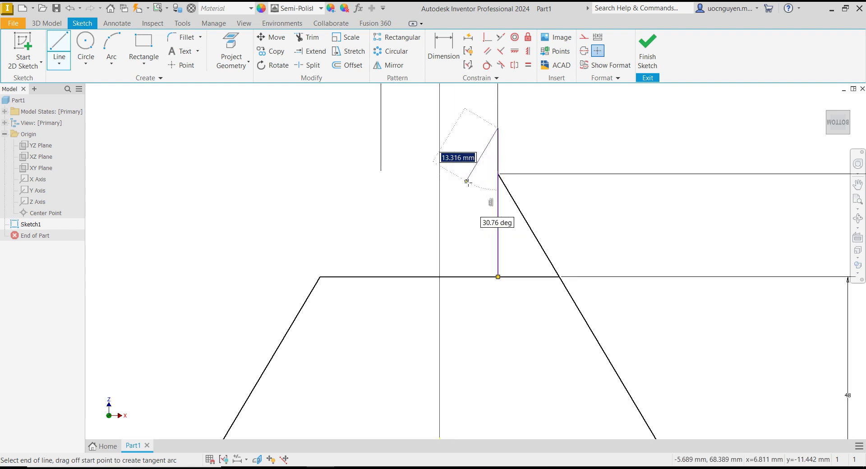
pyautogui.click(465, 128)
pyautogui.click(466, 144)
pyautogui.click(453, 144)
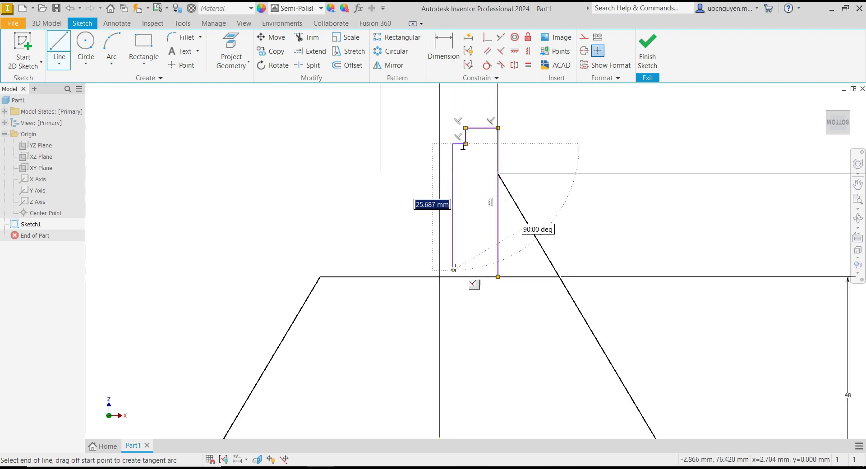
pyautogui.click(454, 277)
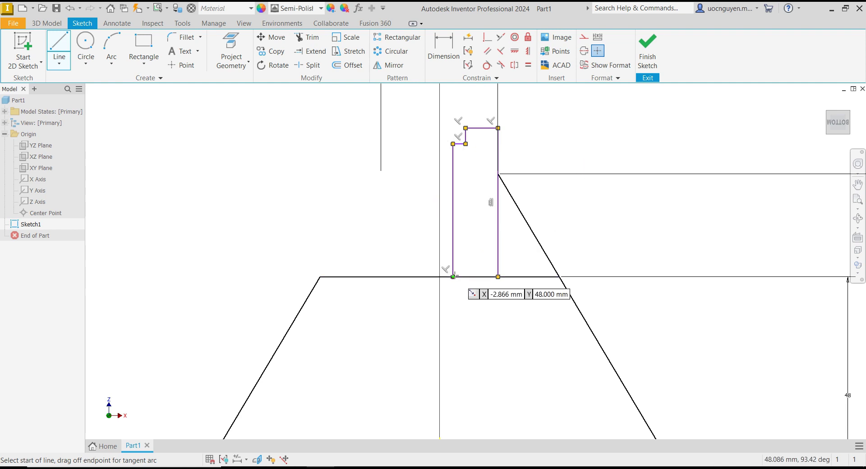
pyautogui.press('Escape')
pyautogui.scroll(-3, 464, 234)
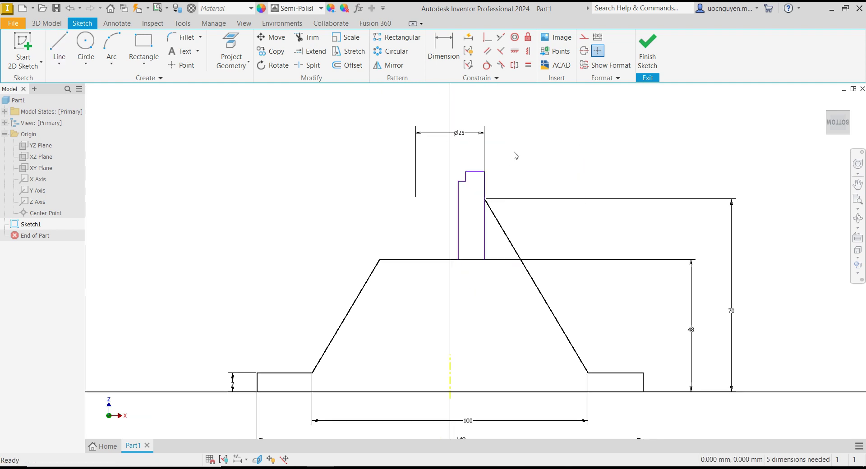
pyautogui.click(528, 50)
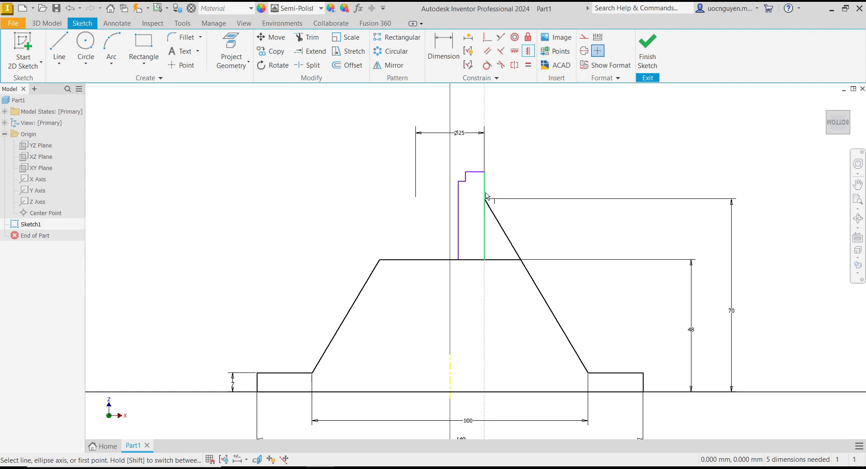
pyautogui.click(486, 198)
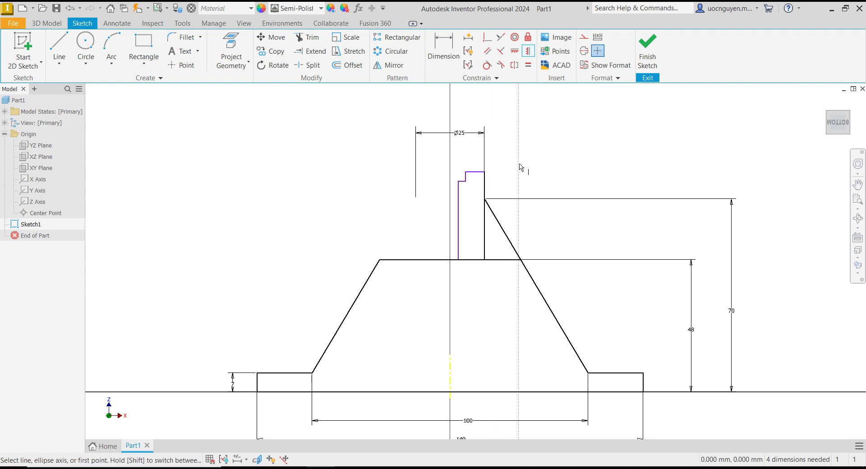
# Dimension the short step line as a Ø15 diameter about the centreline.
pyautogui.click(444, 49)
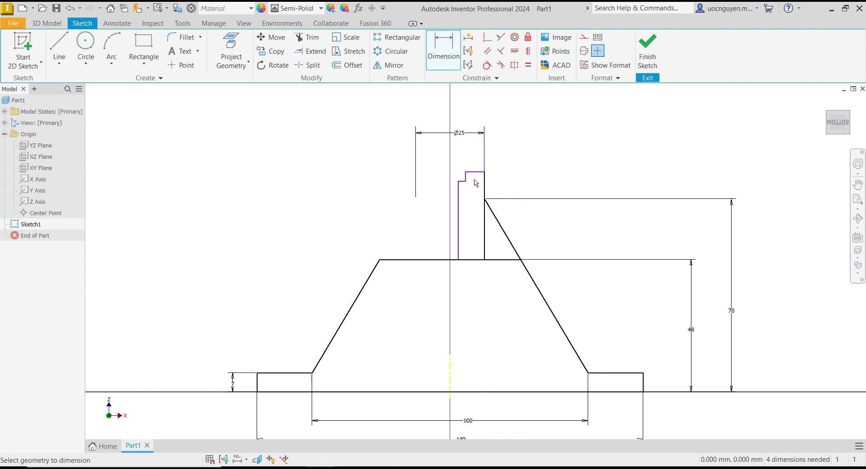
pyautogui.scroll(-3, 473, 184)
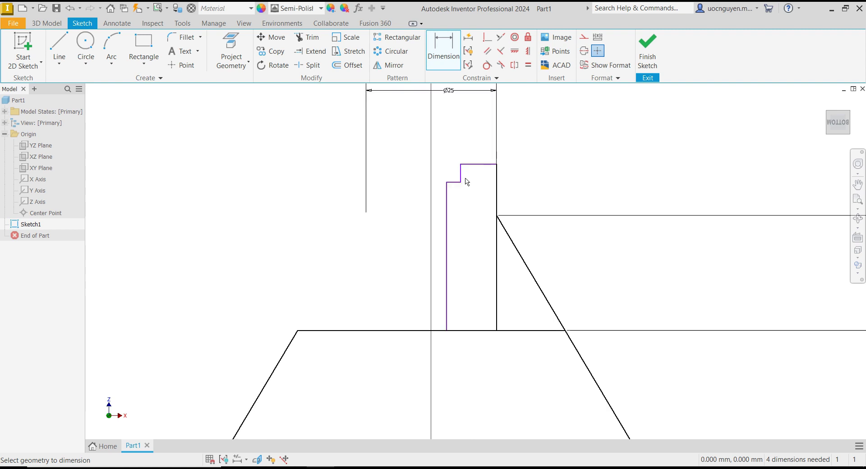
pyautogui.scroll(-3, 467, 182)
pyautogui.click(456, 180)
pyautogui.scroll(2, 457, 180)
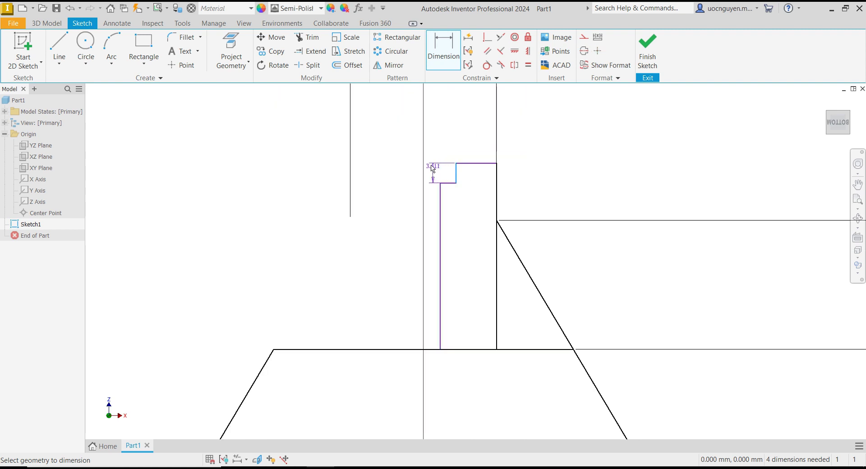
pyautogui.scroll(3, 456, 228)
pyautogui.scroll(2, 457, 228)
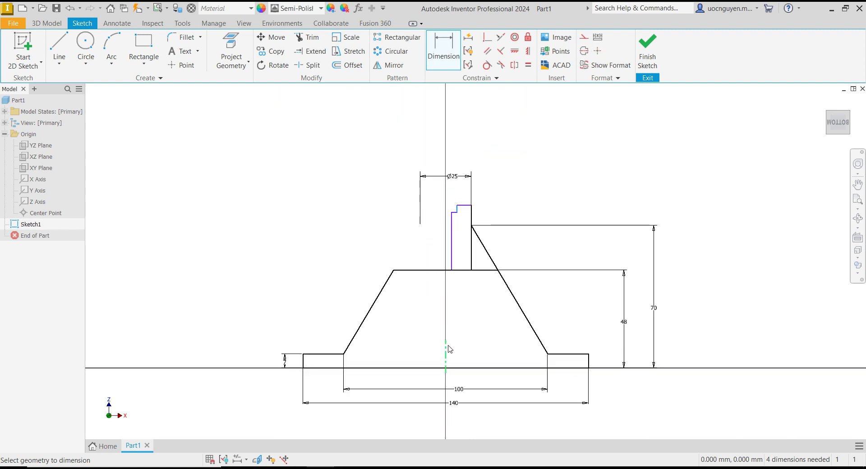
pyautogui.click(447, 349)
pyautogui.scroll(-6, 442, 188)
pyautogui.click(534, 189)
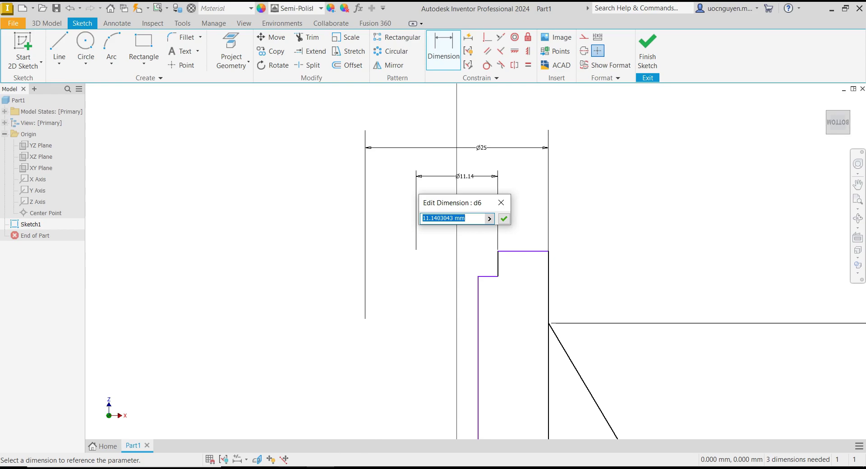
pyautogui.hotkey('alt', 'Tab')
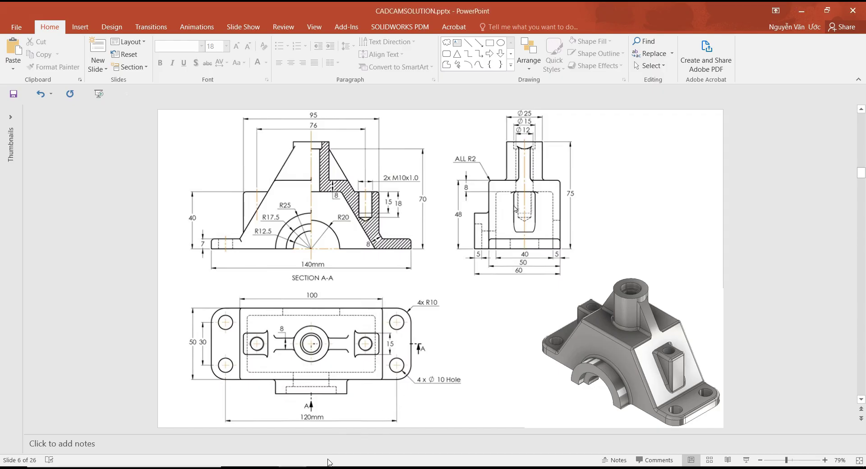
pyautogui.hotkey('alt', 'Tab')
pyautogui.write('1')
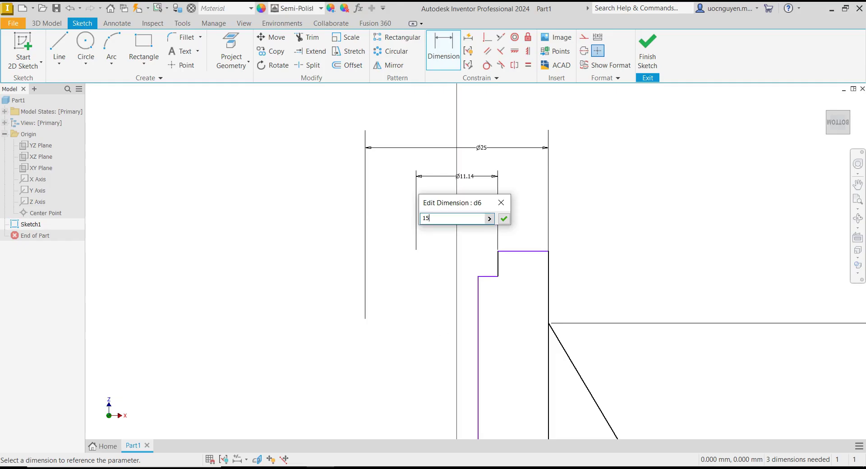
pyautogui.press('Return')
# Dimension the bore's inner line as a Ø12 diameter about the centreline.
pyautogui.click(482, 300)
pyautogui.scroll(3, 482, 307)
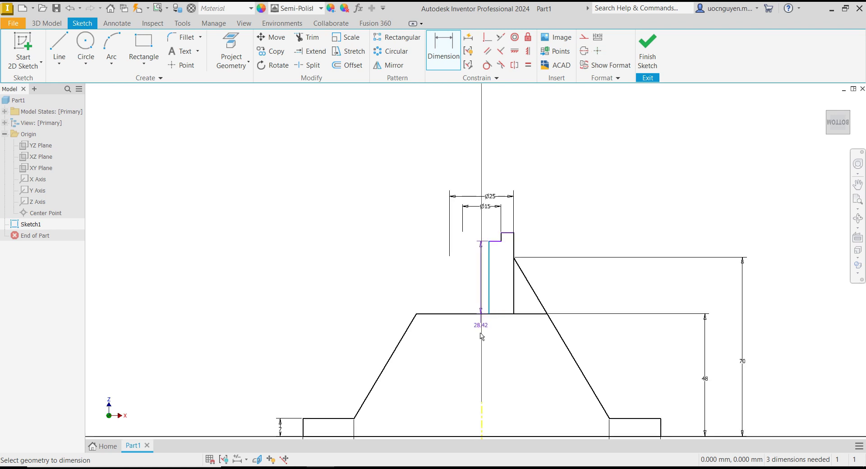
pyautogui.click(482, 336)
pyautogui.scroll(5, 488, 226)
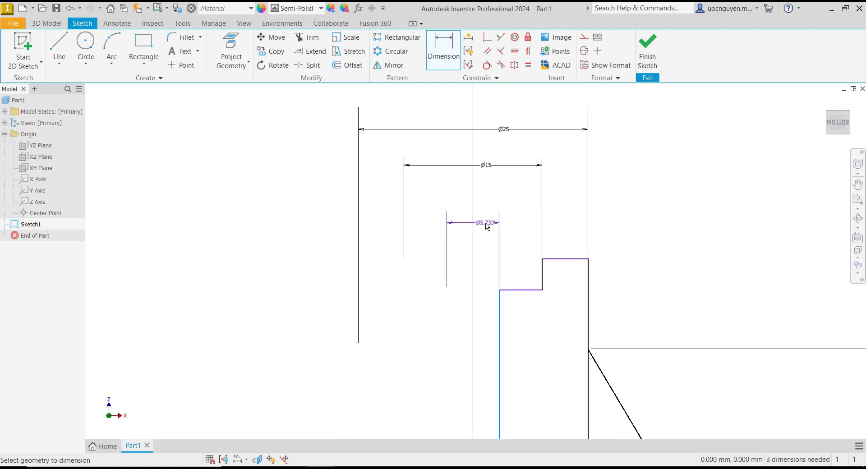
pyautogui.click(485, 197)
pyautogui.write('12')
pyautogui.press('Return')
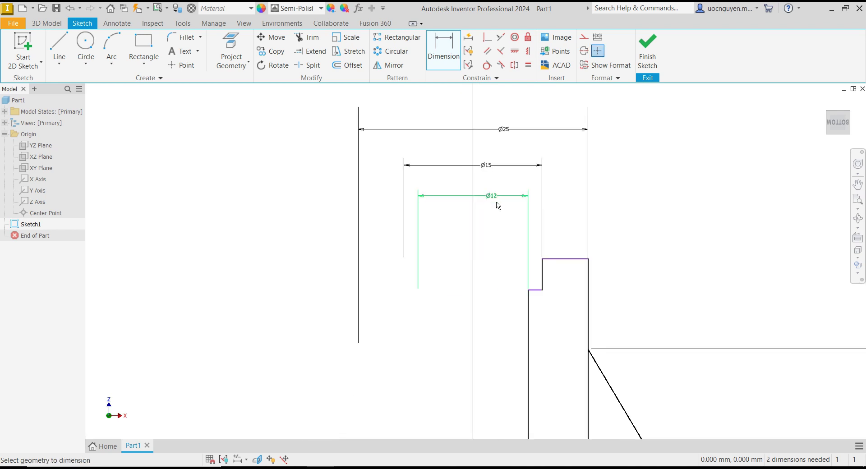
pyautogui.scroll(-2, 499, 232)
pyautogui.press('Escape')
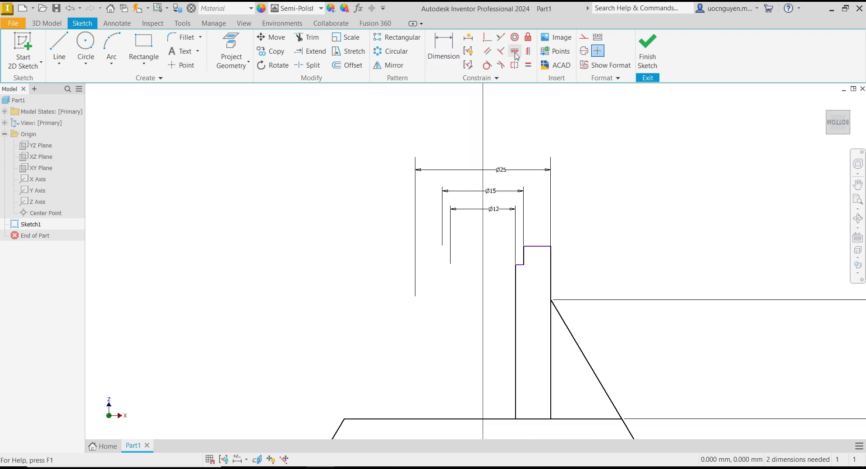
# Level the step point horizontally with the pin corner.
pyautogui.click(515, 51)
pyautogui.click(516, 265)
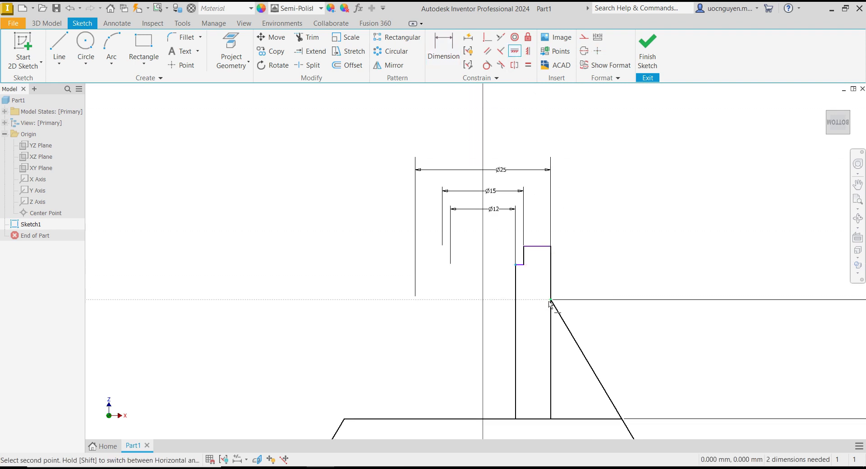
pyautogui.click(550, 300)
pyautogui.scroll(-2, 551, 280)
pyautogui.scroll(-2, 551, 271)
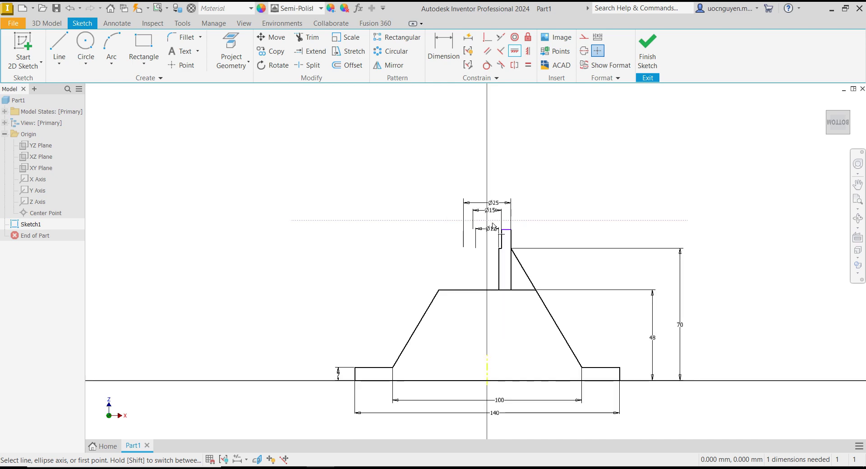
pyautogui.moveTo(560, 266); pyautogui.dragTo(549, 256, button='middle')
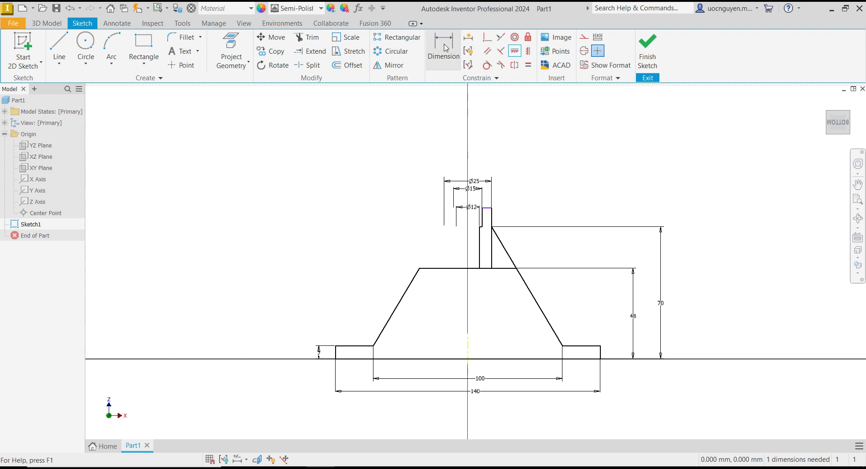
# Dimension the pin's top edge 75 mm above the baseline.
pyautogui.click(443, 50)
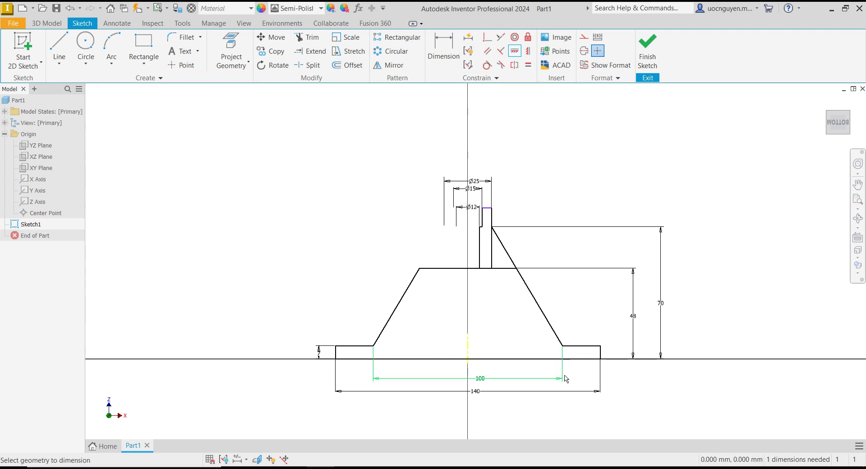
pyautogui.scroll(2, 490, 208)
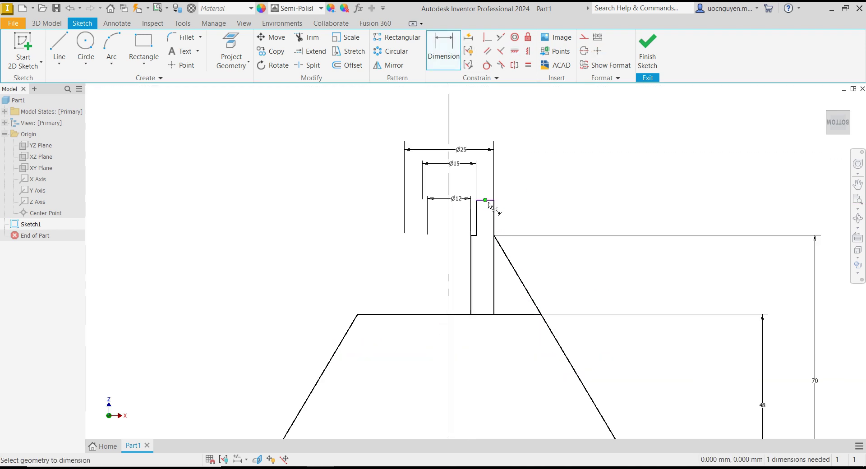
pyautogui.click(489, 201)
pyautogui.scroll(-2, 488, 199)
pyautogui.click(586, 365)
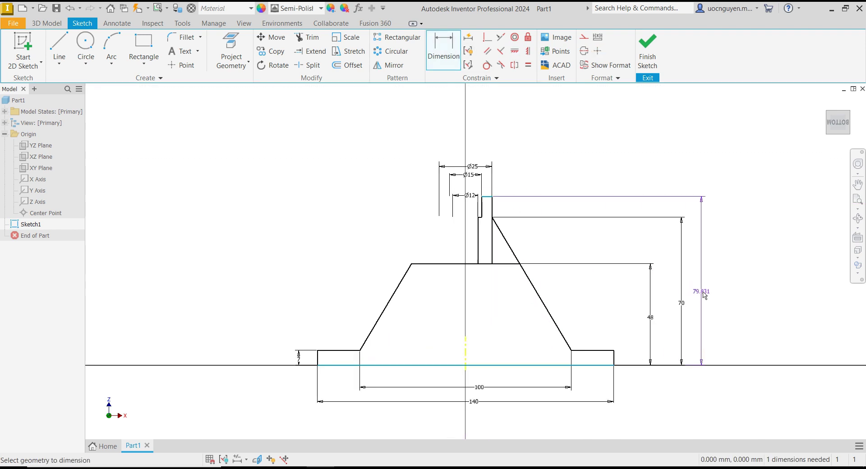
pyautogui.click(705, 295)
pyautogui.write('75')
pyautogui.press('Return')
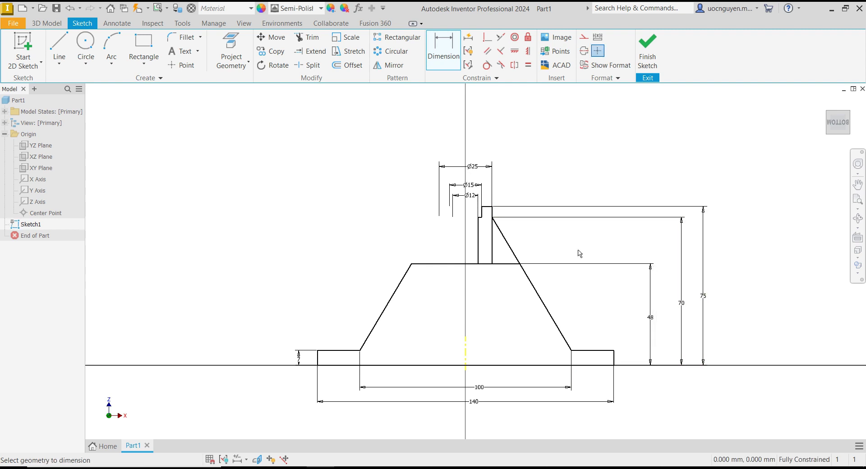
pyautogui.press('Escape')
pyautogui.moveTo(564, 251); pyautogui.dragTo(562, 215, button='middle')
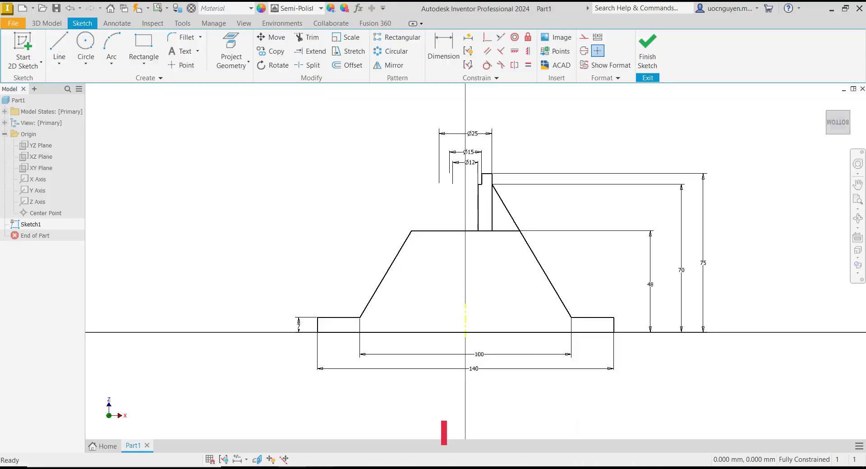
# Shift the view slightly left and launch the Offset command.
pyautogui.moveTo(500, 282); pyautogui.dragTo(479, 281, button='middle')
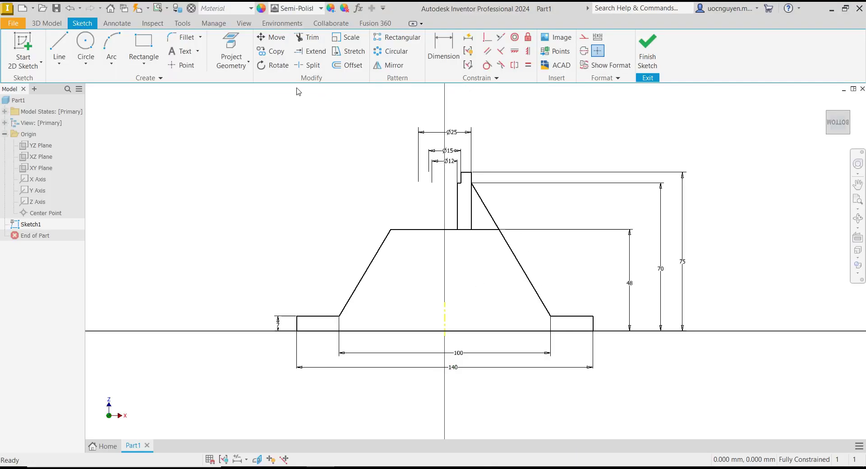
pyautogui.click(349, 65)
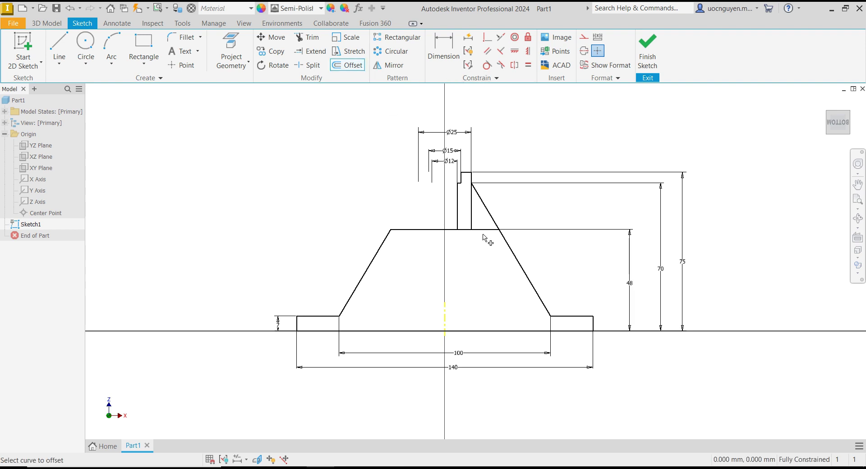
# Offset the trapezoid's top and sloped sides inward to make an inner copy.
pyautogui.click(377, 263)
pyautogui.rightClick(423, 274)
pyautogui.click(472, 273)
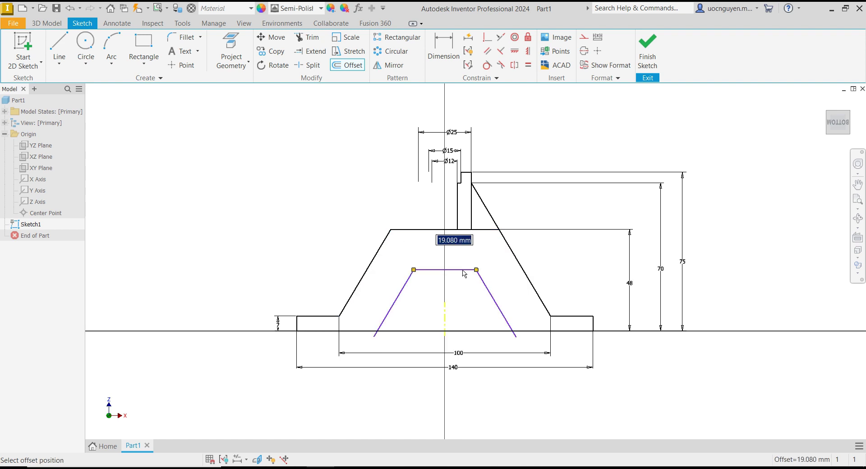
pyautogui.click(463, 252)
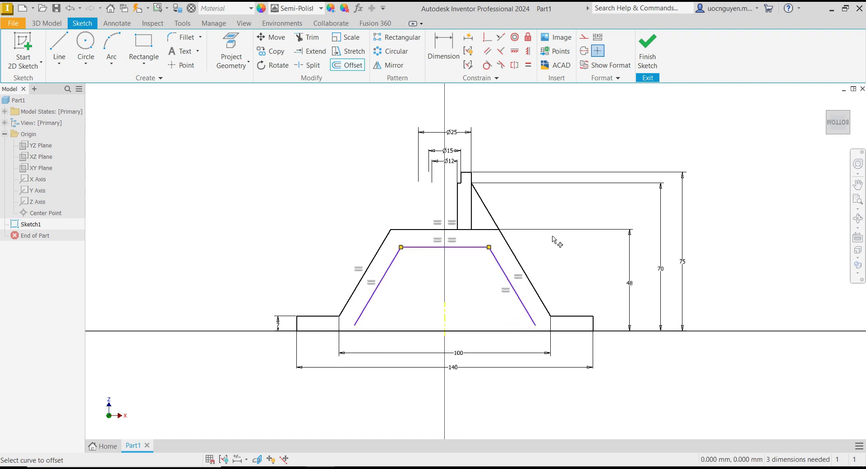
pyautogui.press('Escape')
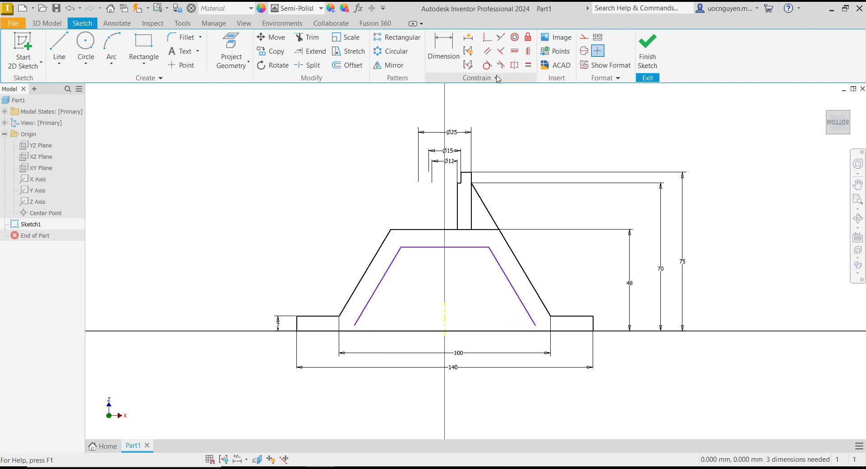
# Extend both inner sloped lines down to the baseline.
pyautogui.click(311, 51)
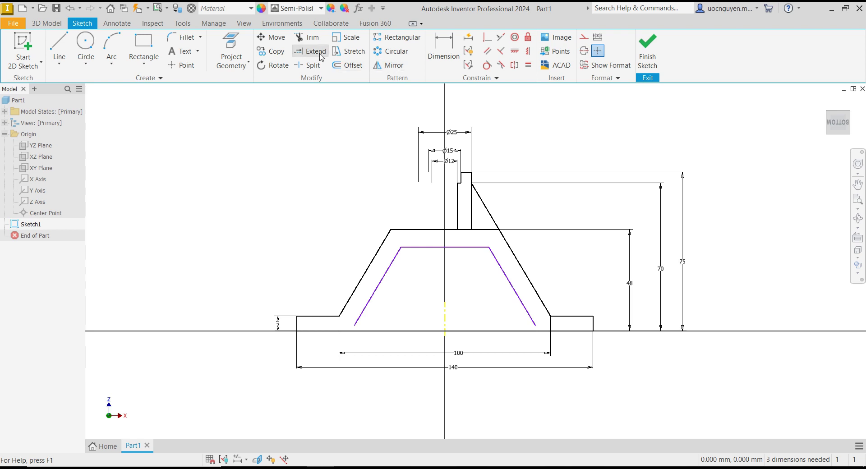
pyautogui.click(362, 315)
pyautogui.click(523, 310)
pyautogui.press('Escape')
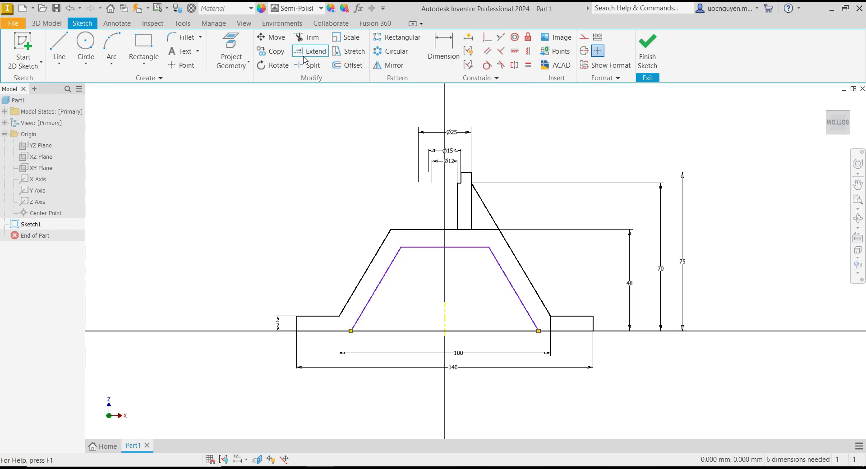
pyautogui.click(443, 50)
# Dimension the gap between the inner and outer top lines as 8 mm.
pyautogui.click(480, 248)
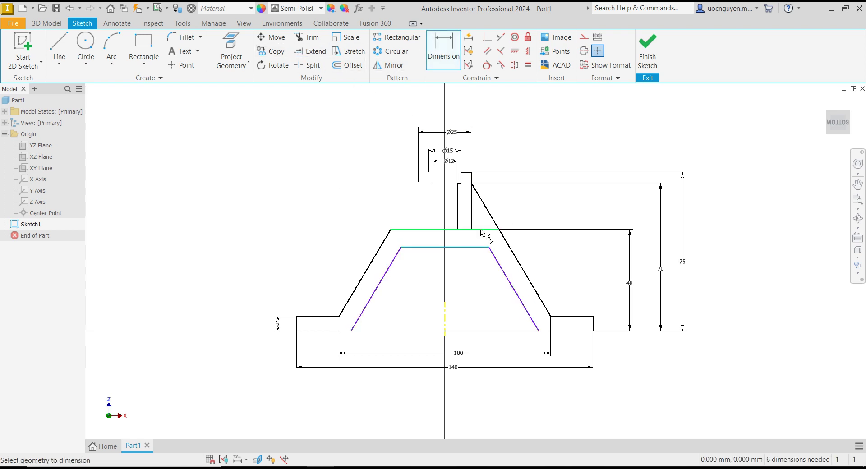
pyautogui.click(481, 230)
pyautogui.click(483, 241)
pyautogui.write('8.4206852')
pyautogui.press('Return')
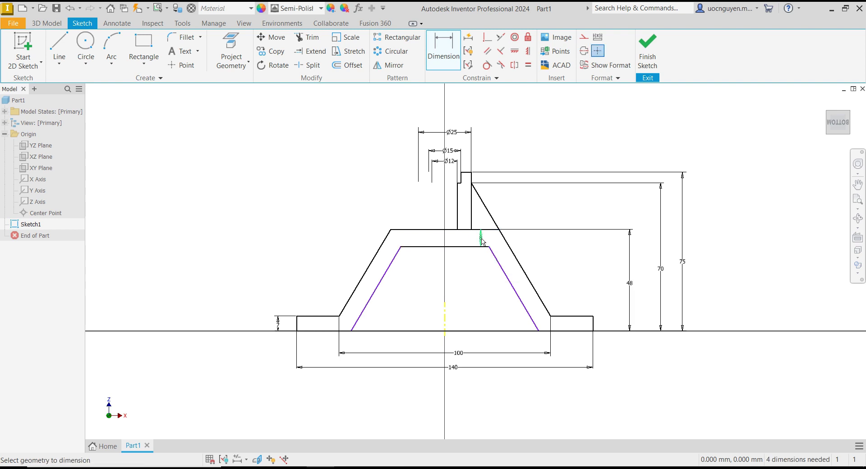
pyautogui.click(525, 272)
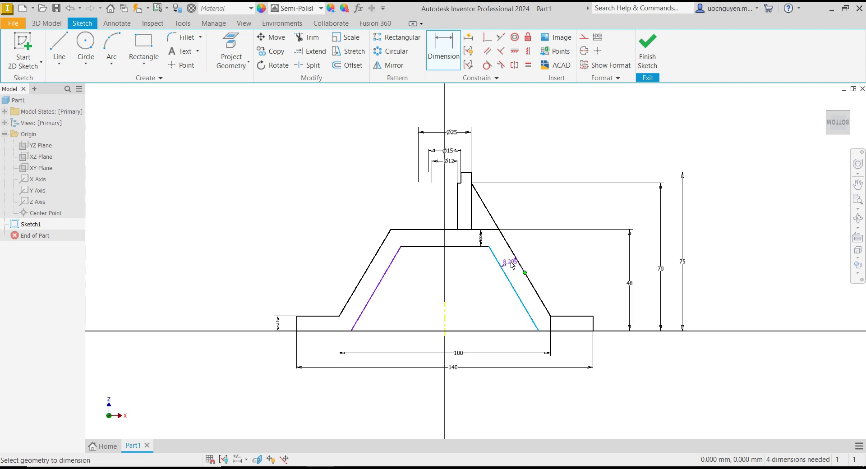
pyautogui.press('Escape')
pyautogui.press('Escape')
pyautogui.press('d')
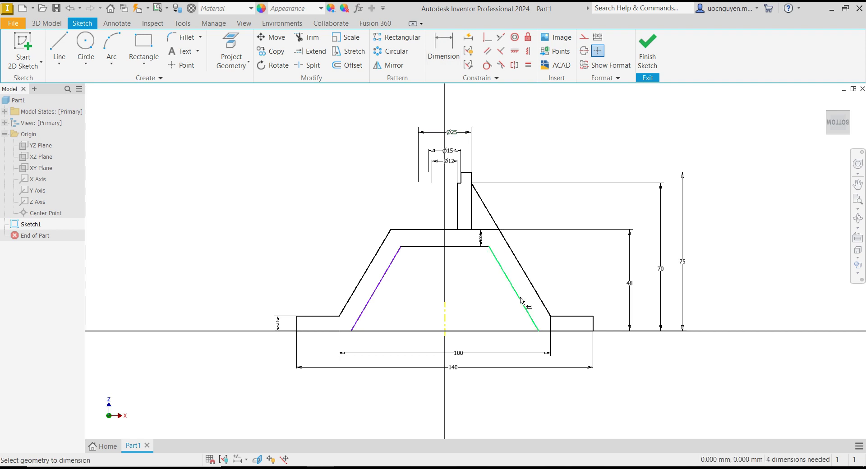
pyautogui.click(532, 297)
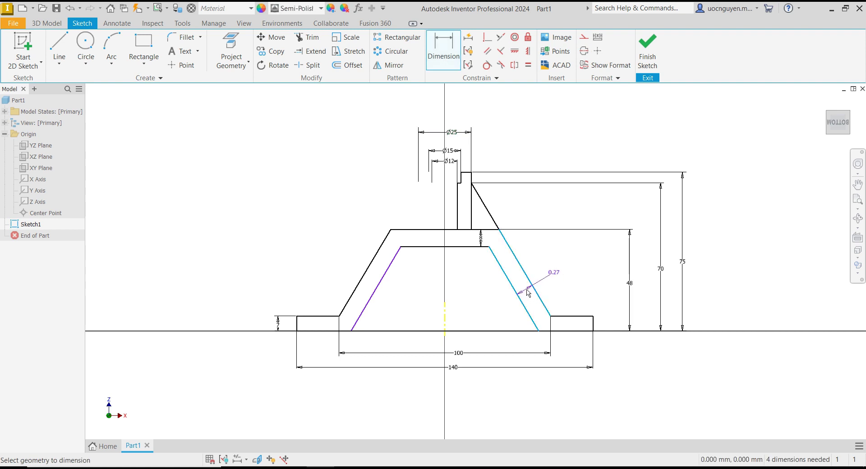
pyautogui.press('Escape')
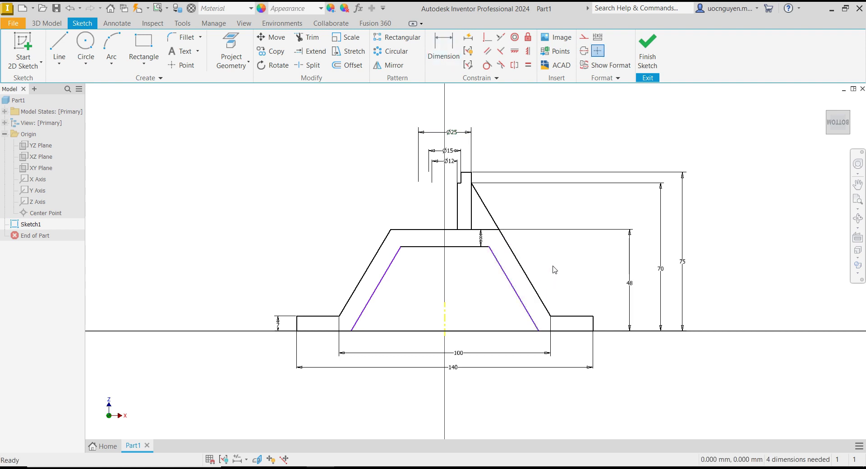
# Make the inner and outer slanted lines parallel on both left and right sides.
pyautogui.click(488, 50)
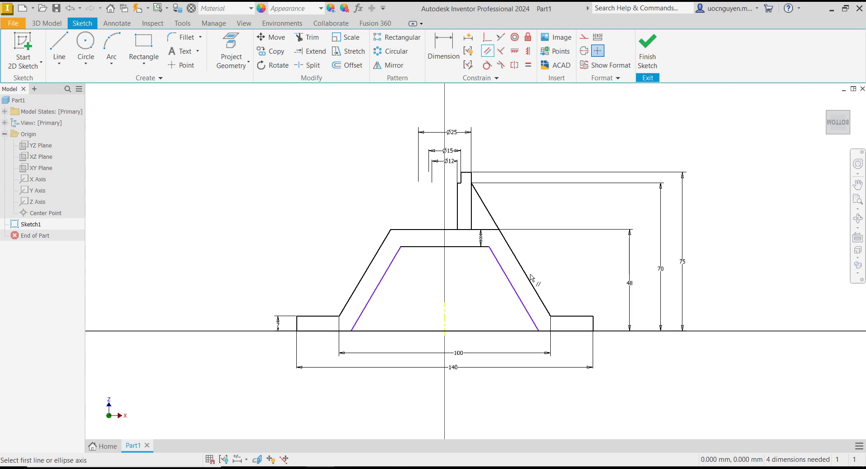
pyautogui.click(521, 298)
pyautogui.click(533, 286)
pyautogui.click(384, 275)
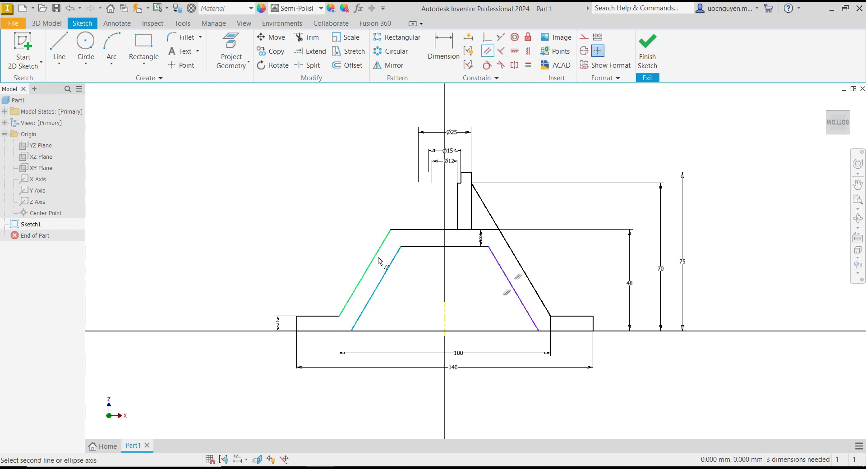
pyautogui.click(371, 264)
# Dimension both the left and right slanted wall thicknesses to 8 mm.
pyautogui.press('d')
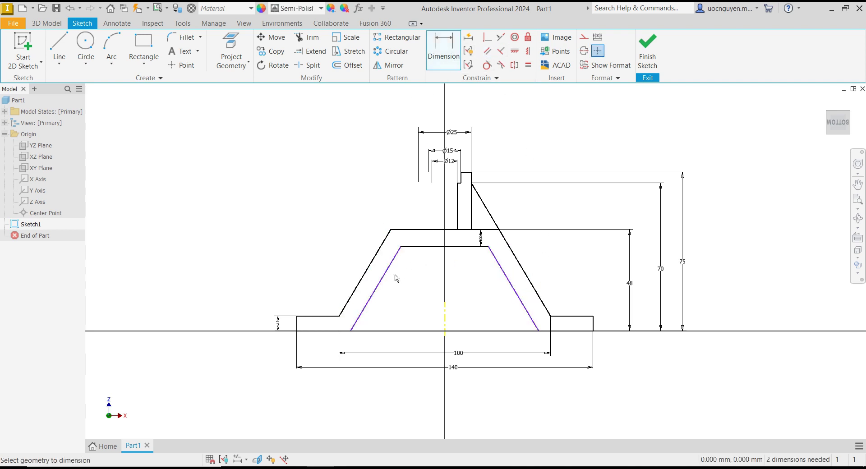
pyautogui.click(387, 268)
pyautogui.click(371, 264)
pyautogui.click(380, 270)
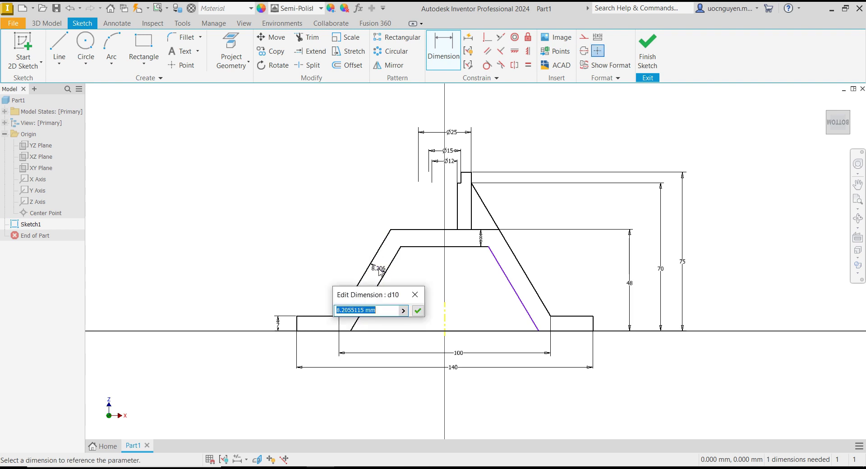
pyautogui.write('8')
pyautogui.press('Return')
pyautogui.click(529, 315)
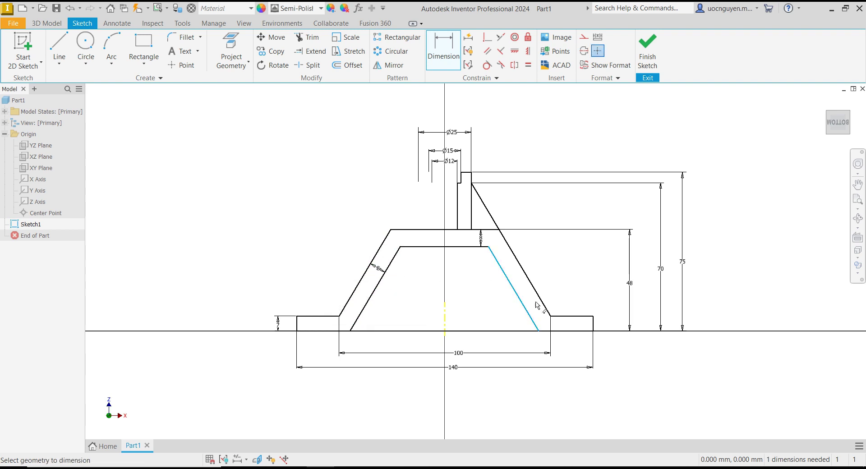
pyautogui.click(540, 303)
pyautogui.click(560, 289)
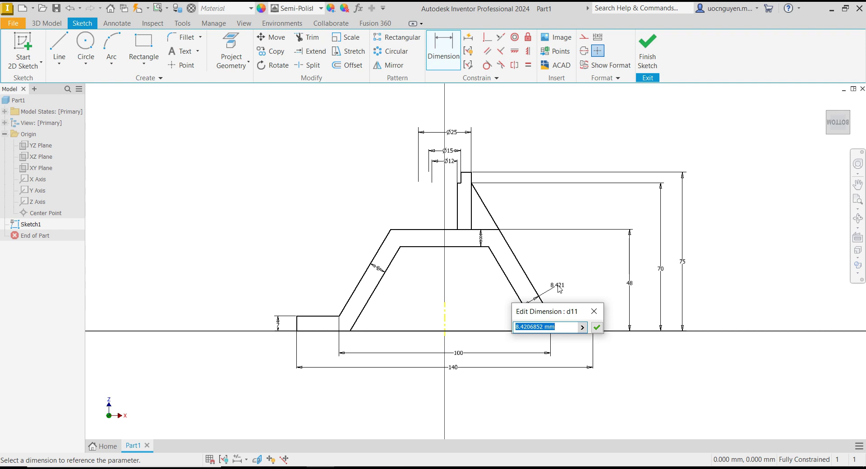
pyautogui.write('8')
pyautogui.press('Return')
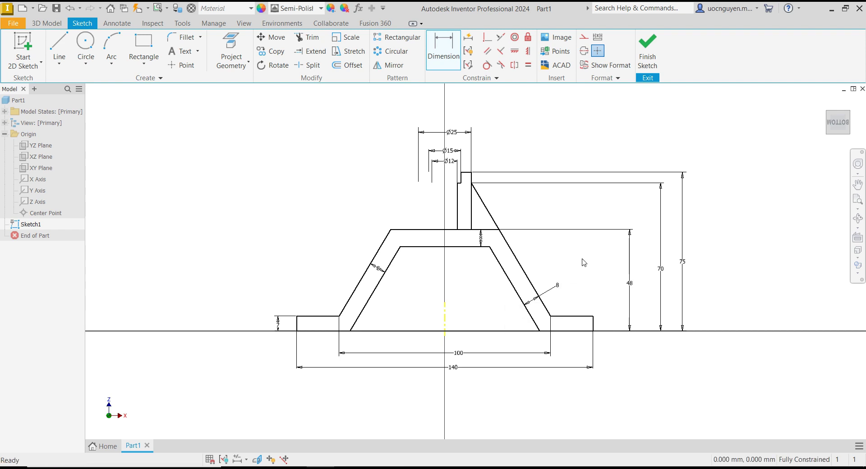
# Pan the sketch slightly and switch to the part's reference drawing.
pyautogui.press('F2')
pyautogui.moveTo(447, 276); pyautogui.dragTo(469, 298)
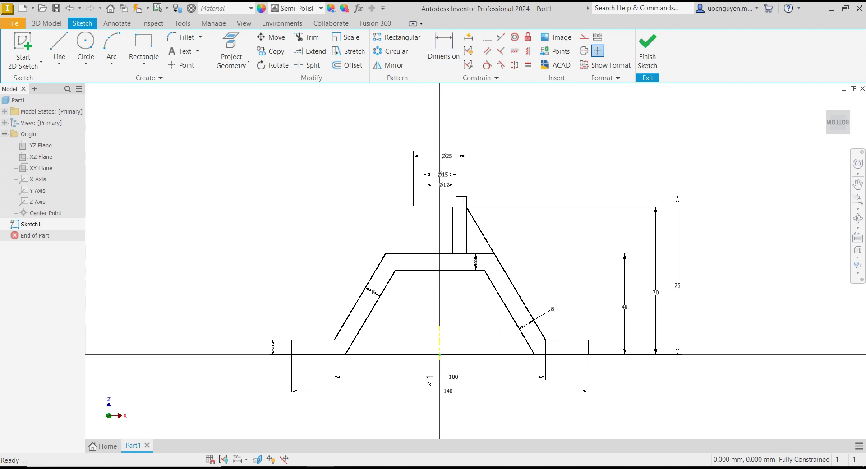
pyautogui.hotkey('alt', 'Tab')
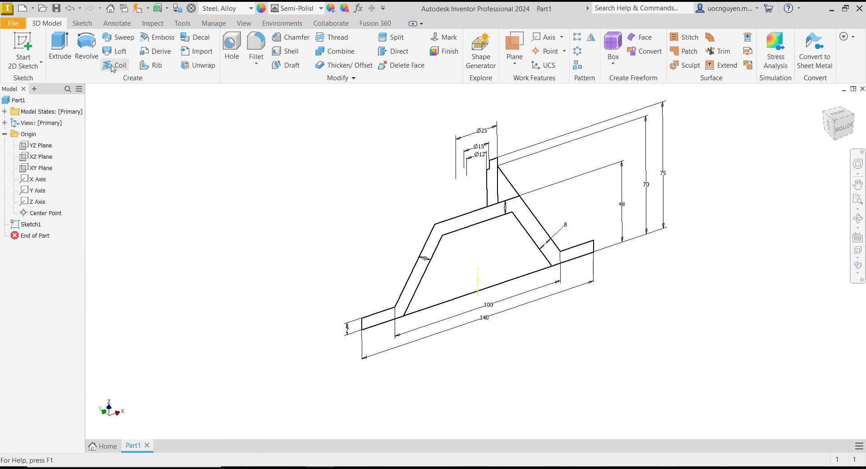
# Extrude all four bracket profile regions 50 mm symmetrically into the first solid.
pyautogui.click(65, 61)
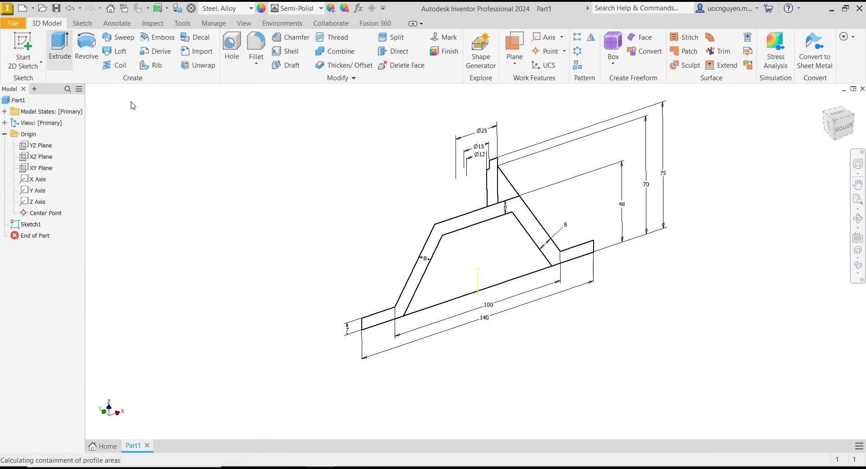
pyautogui.click(406, 307)
pyautogui.click(470, 252)
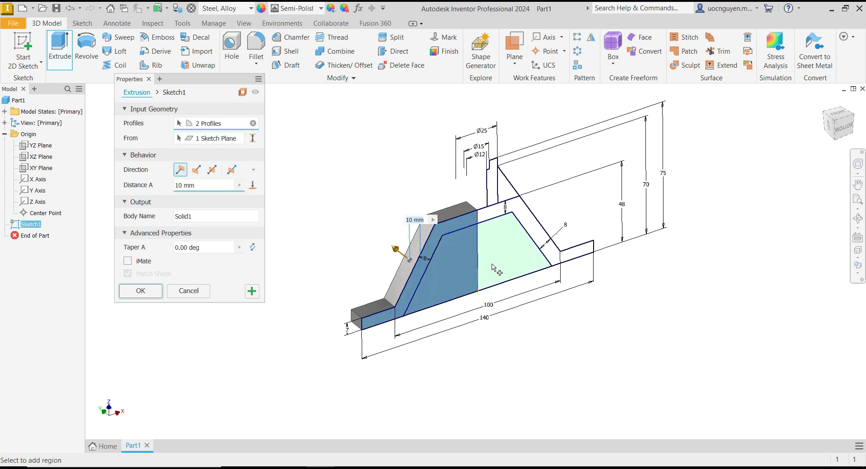
pyautogui.click(490, 216)
pyautogui.click(490, 216)
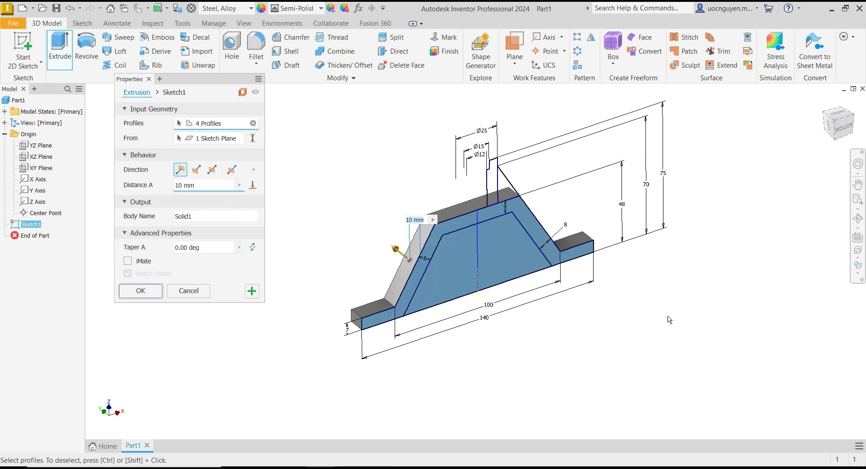
pyautogui.scroll(-2, 474, 271)
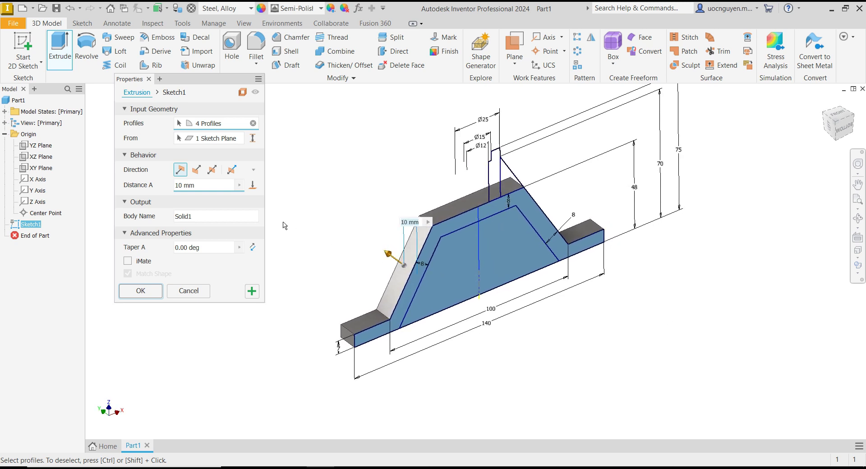
pyautogui.click(212, 170)
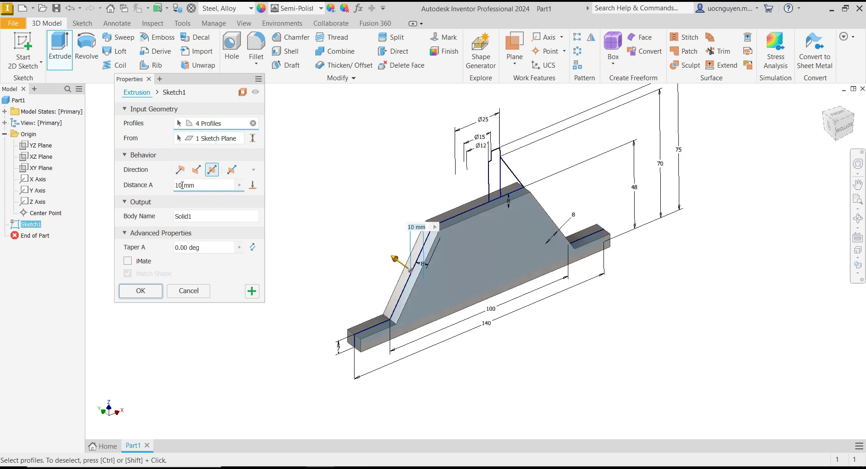
pyautogui.write('50')
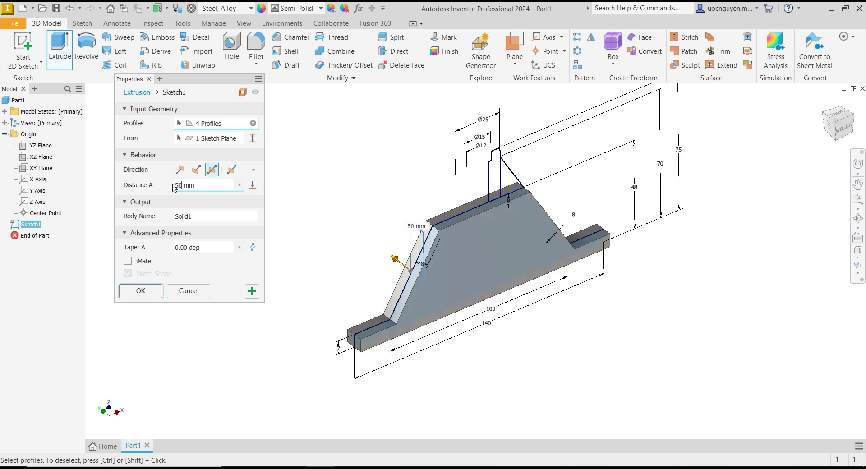
pyautogui.click(256, 296)
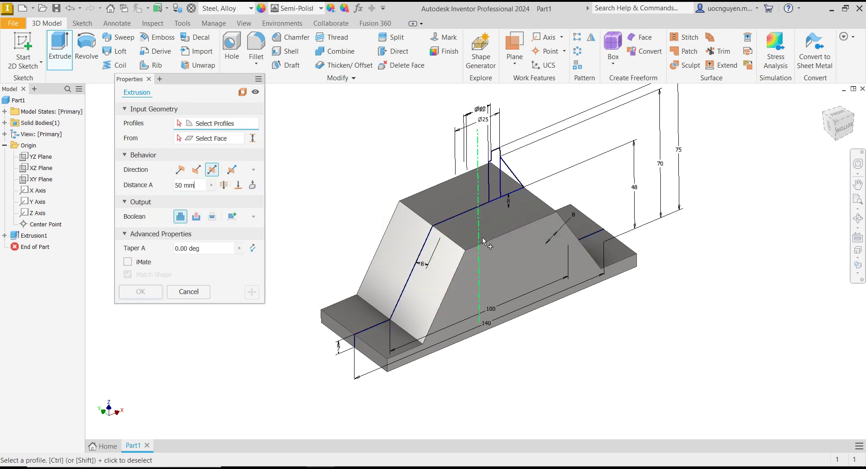
# Cut the two inner trapezoid regions 40 mm symmetrically out of the body.
pyautogui.click(512, 272)
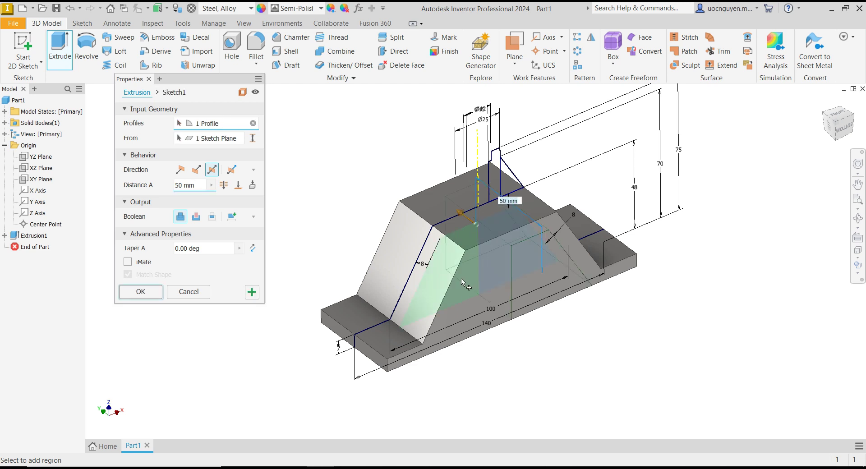
pyautogui.click(451, 294)
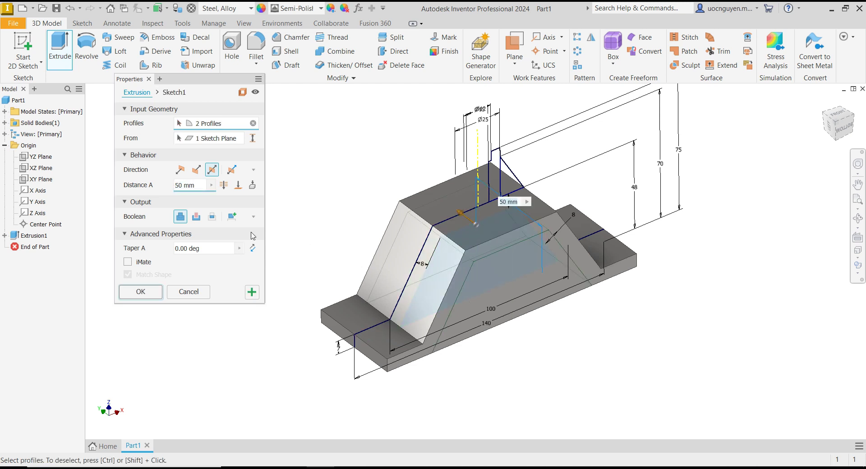
pyautogui.click(196, 217)
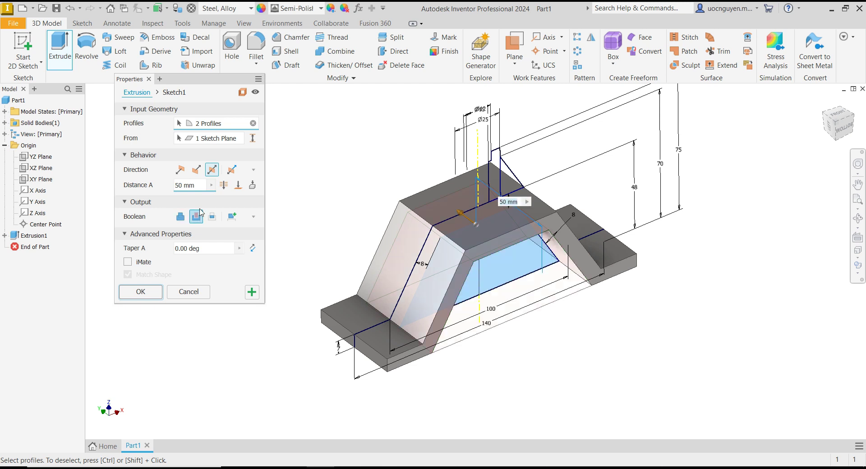
pyautogui.moveTo(192, 186); pyautogui.dragTo(171, 189)
pyautogui.click(181, 186)
pyautogui.write('40')
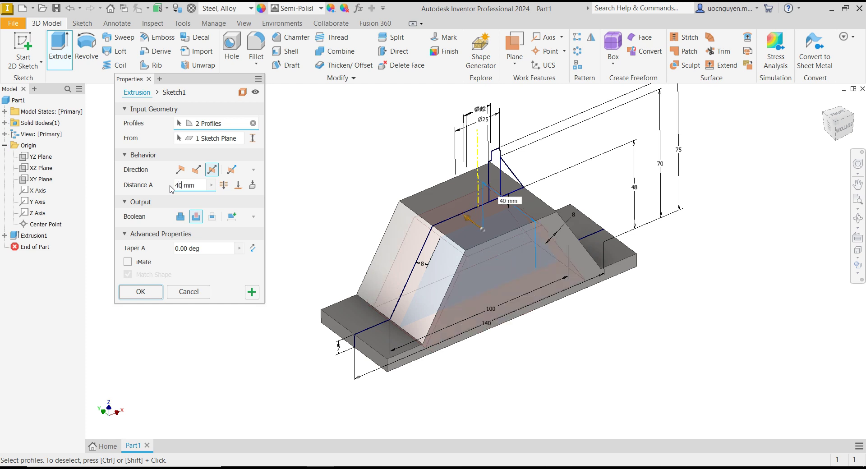
pyautogui.click(137, 292)
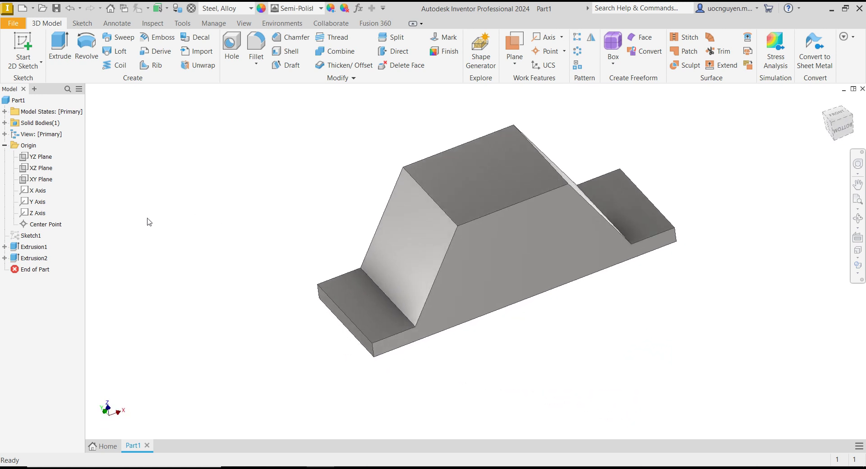
# Make Extrusion1's Sketch1 visible on the model again.
pyautogui.click(5, 247)
pyautogui.rightClick(34, 257)
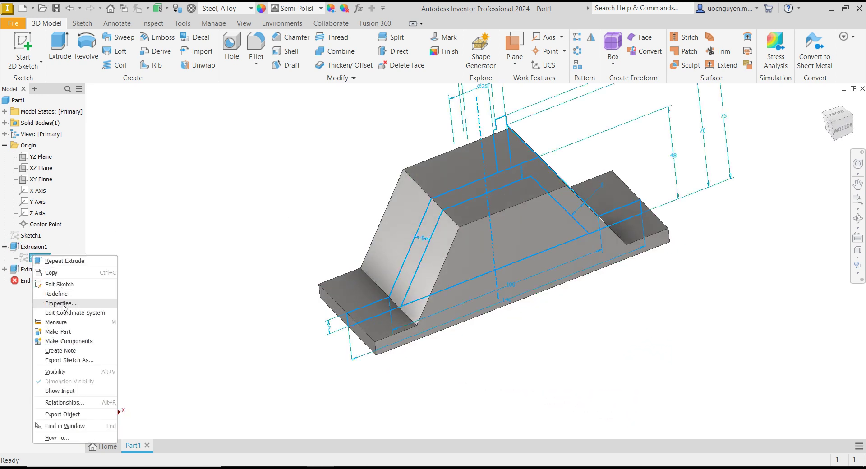
pyautogui.click(71, 378)
pyautogui.scroll(-1, 523, 180)
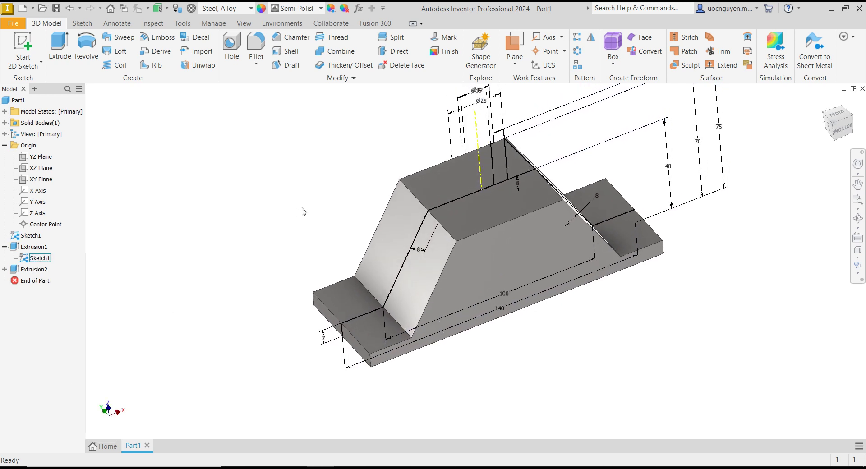
pyautogui.scroll(-1, 522, 180)
pyautogui.scroll(-1, 522, 181)
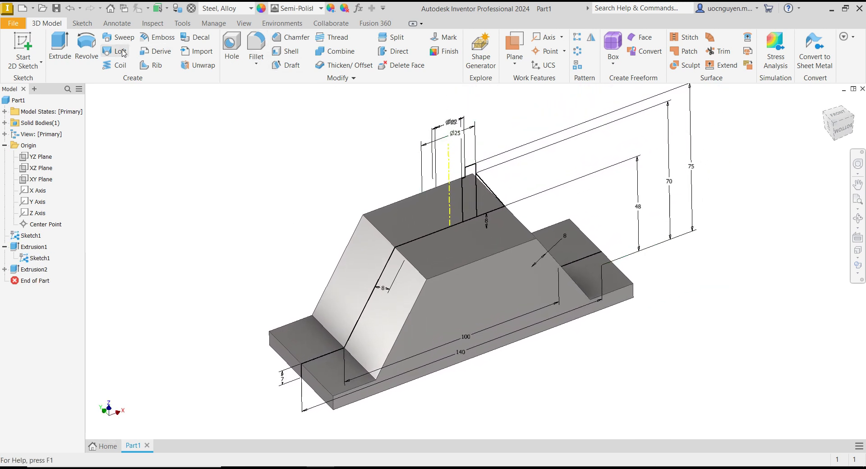
# Revolve the boss profile 360° about the centreline to form the pin boss.
pyautogui.click(86, 47)
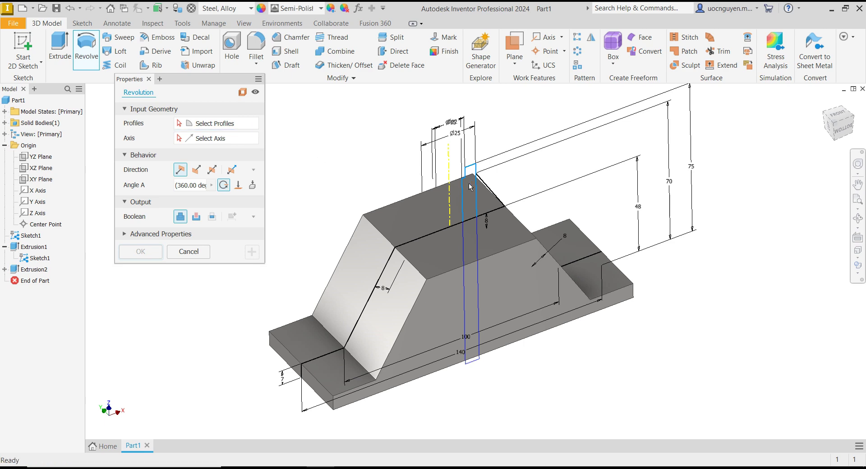
pyautogui.keyDown('shift'); pyautogui.moveTo(467, 235); pyautogui.dragTo(464, 192, button='middle'); pyautogui.keyUp('shift')
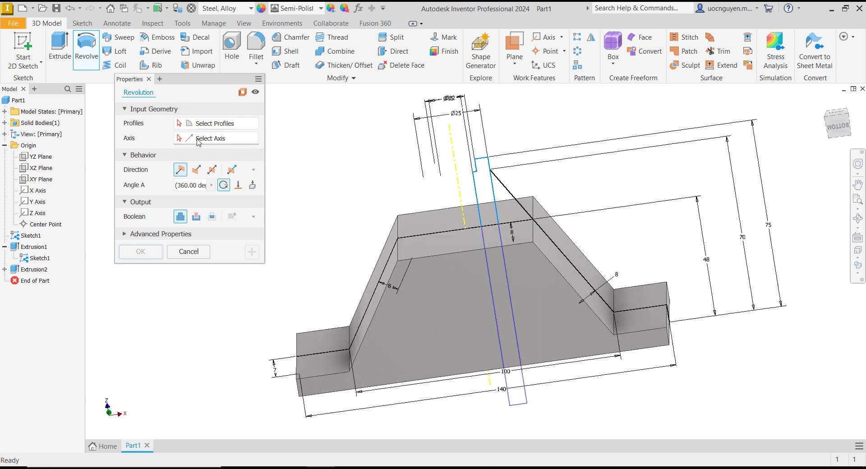
pyautogui.click(465, 192)
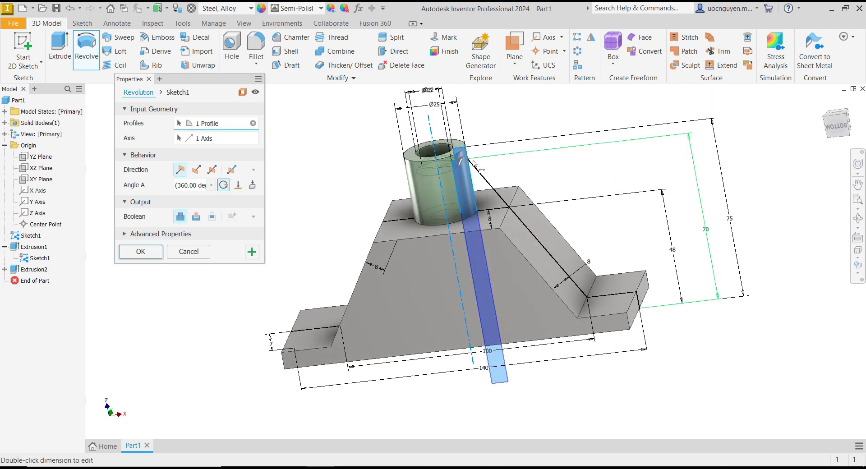
pyautogui.keyDown('shift'); pyautogui.moveTo(465, 192); pyautogui.dragTo(345, 191, button='middle'); pyautogui.keyUp('shift')
pyautogui.press('F5')
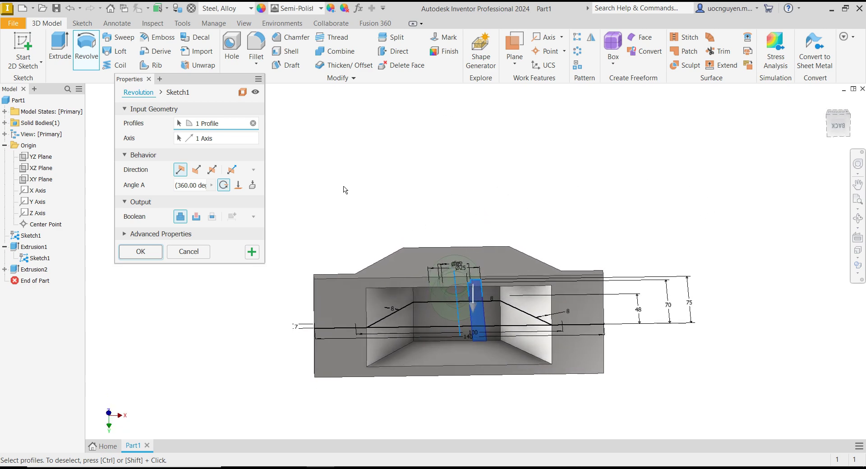
pyautogui.press('F5')
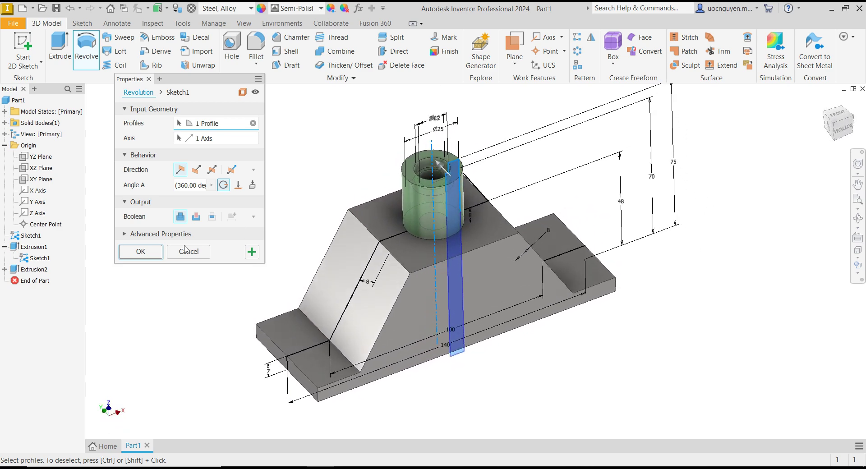
pyautogui.click(153, 256)
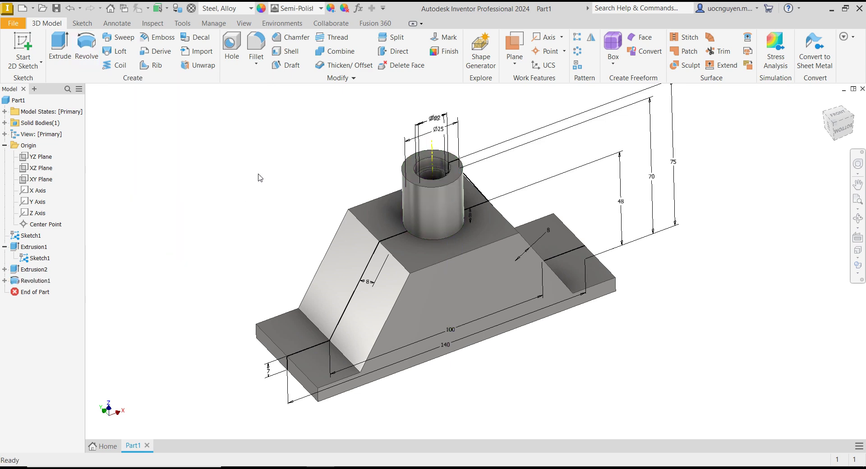
pyautogui.press('F5')
pyautogui.press('F5')
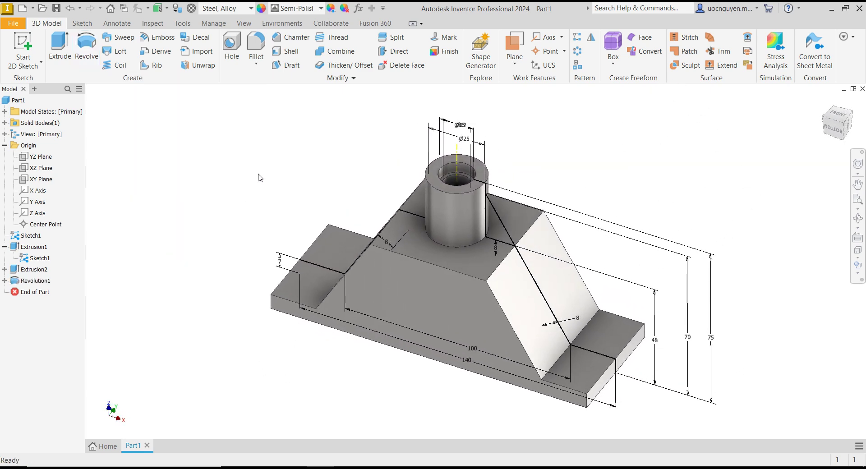
# Create an 8 mm rib from the sketch line, parallel to the sketch plane, toward the cylinder.
pyautogui.click(157, 67)
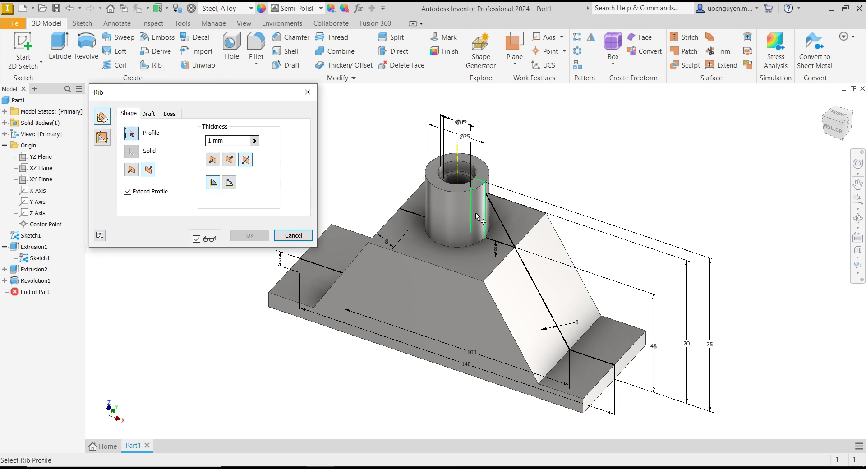
pyautogui.click(498, 220)
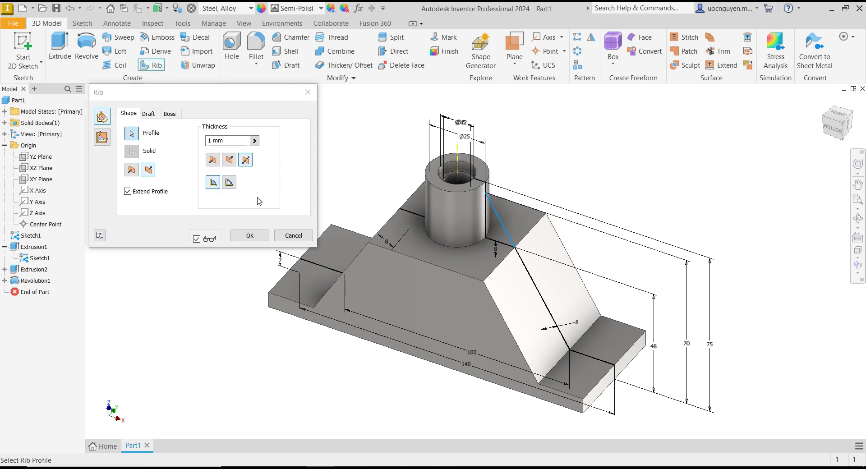
pyautogui.click(102, 137)
pyautogui.click(148, 170)
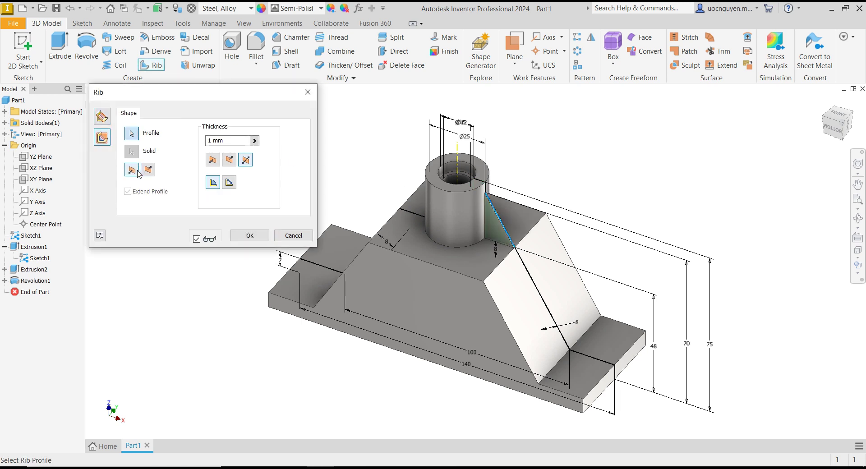
pyautogui.click(229, 141)
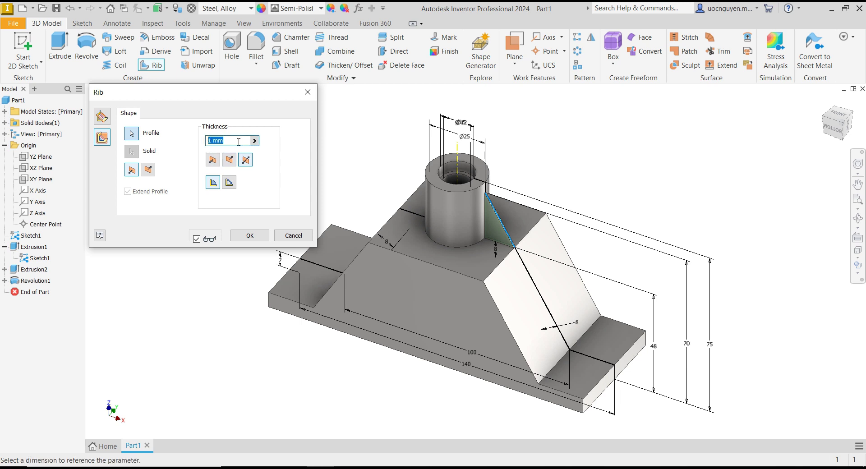
pyautogui.write('8')
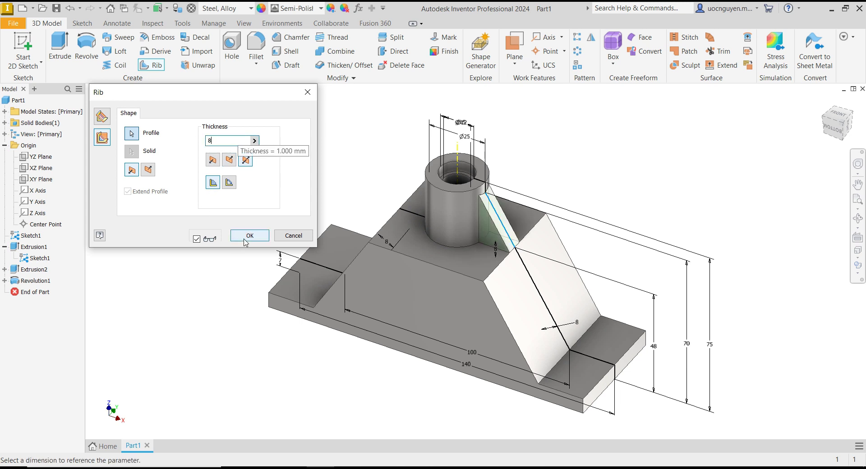
pyautogui.click(246, 236)
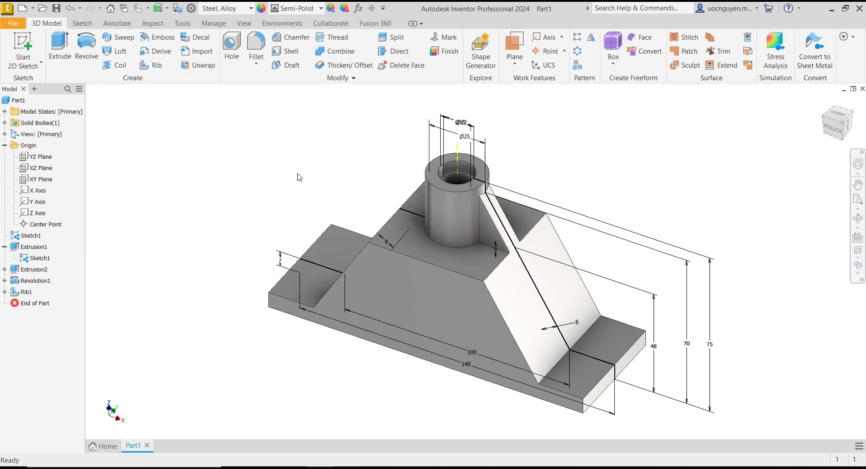
pyautogui.scroll(2, 298, 177)
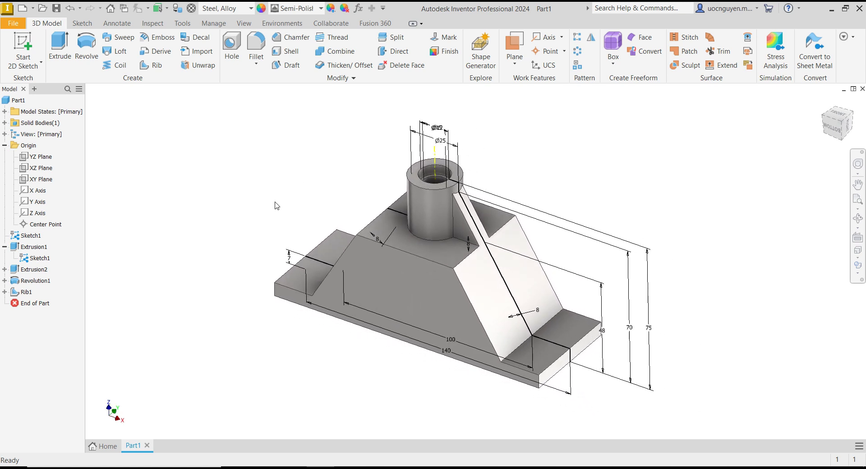
pyautogui.rightClick(31, 235)
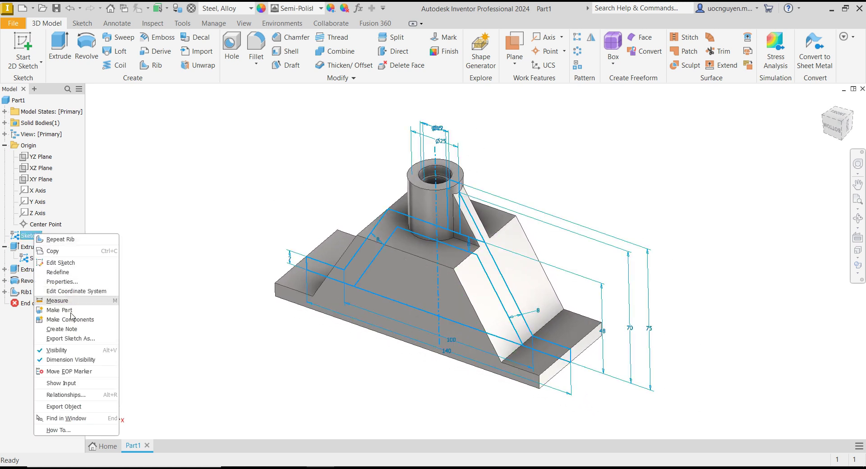
# Turn off Sketch1's visibility and review the PowerPoint reference drawing before returning.
pyautogui.click(74, 350)
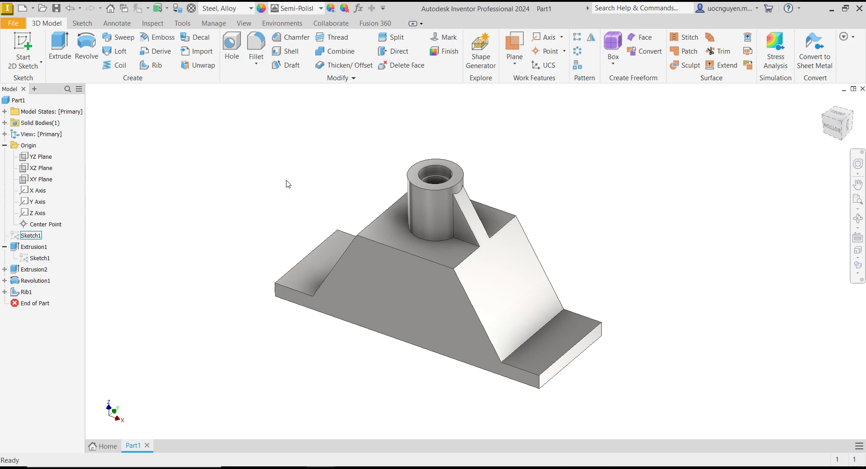
pyautogui.click(288, 467)
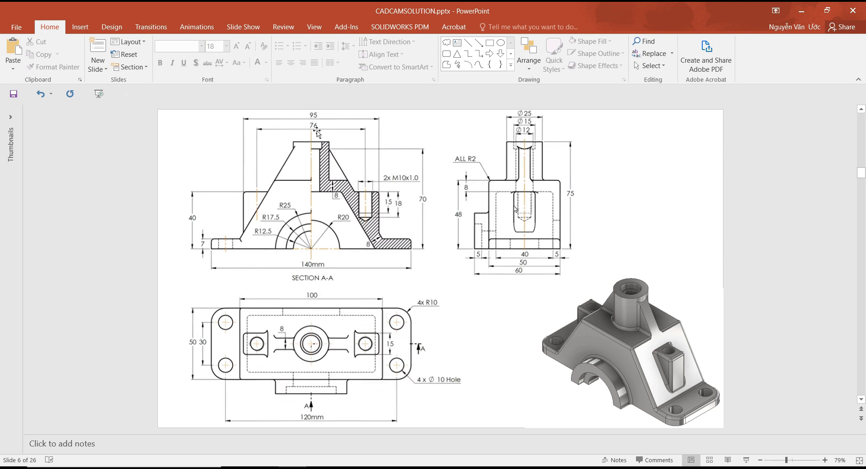
pyautogui.hotkey('alt', 'Tab')
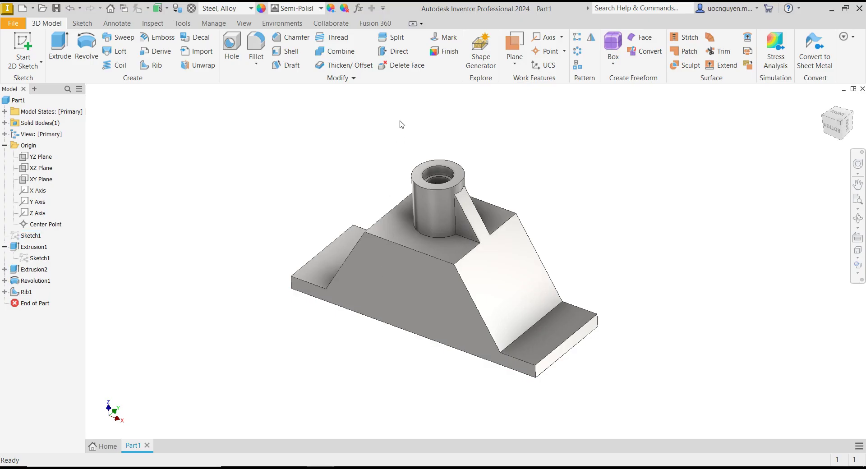
# Create Work Plane1 offset 40 mm from the XY Plane and start a sketch on it.
pyautogui.click(515, 65)
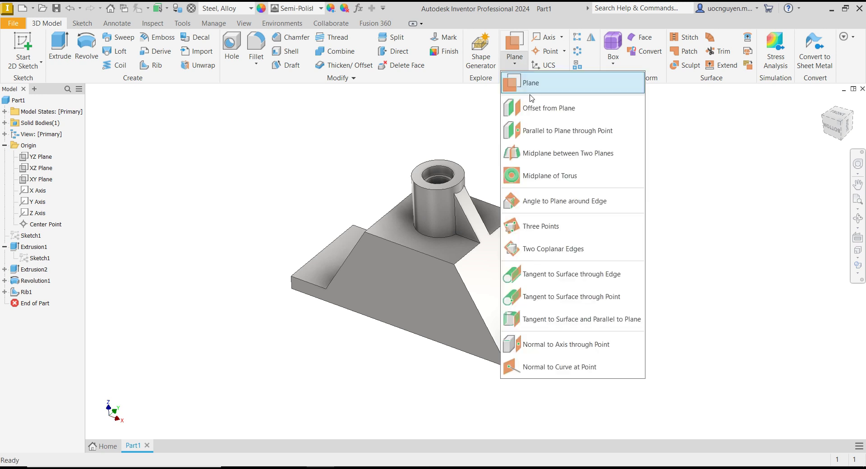
pyautogui.click(526, 81)
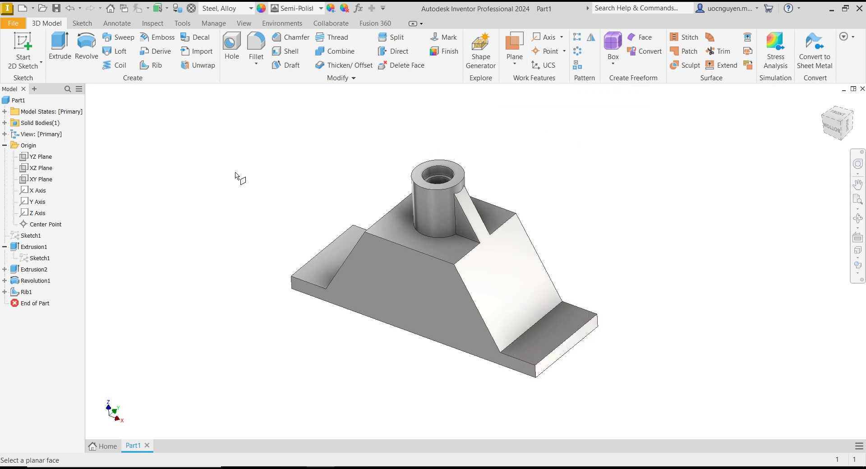
pyautogui.click(48, 179)
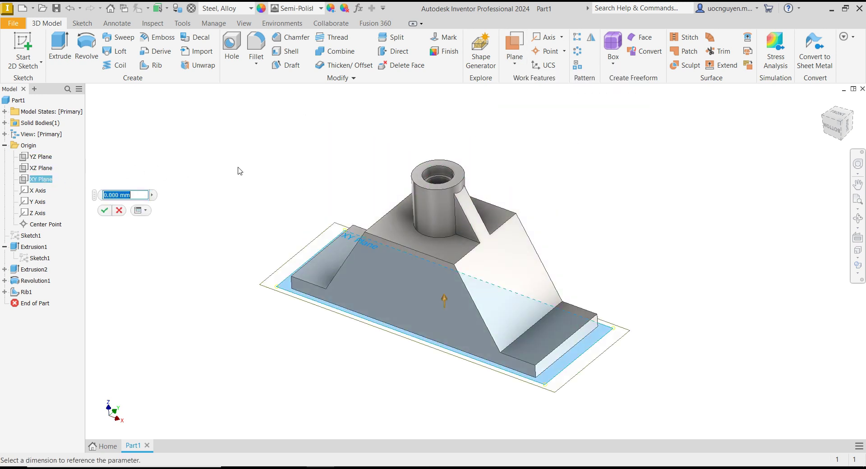
pyautogui.write('40')
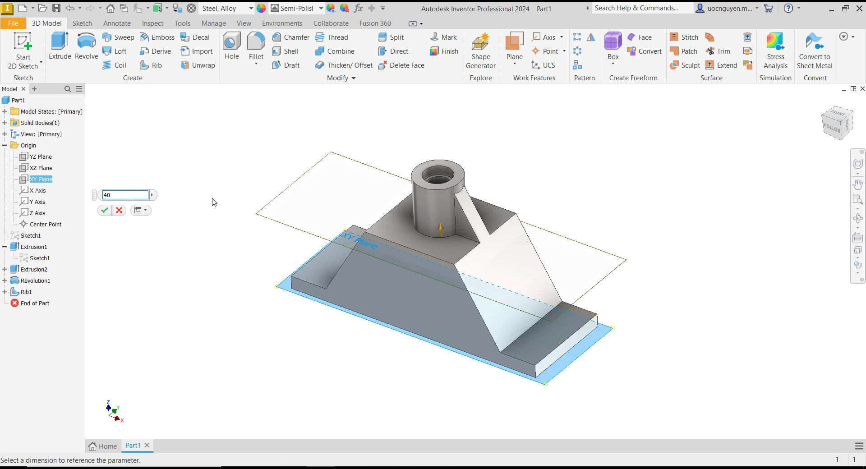
pyautogui.click(104, 211)
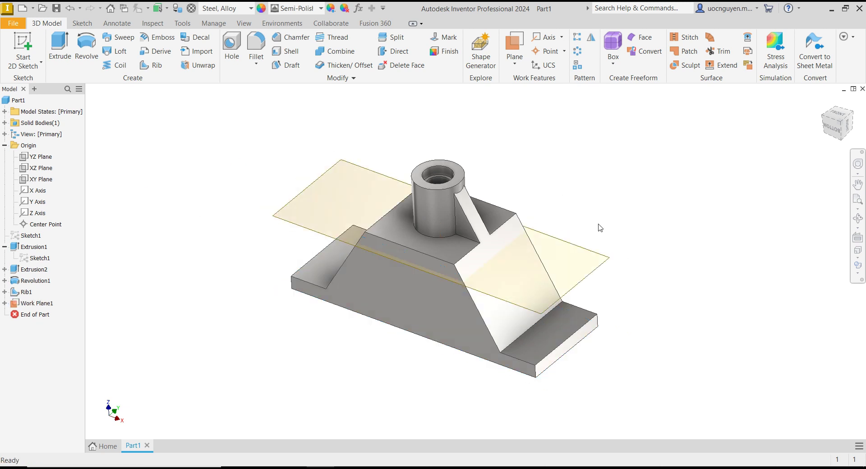
pyautogui.click(596, 252)
pyautogui.keyDown('shift'); pyautogui.moveTo(607, 247); pyautogui.dragTo(646, 195, button='middle'); pyautogui.keyUp('shift')
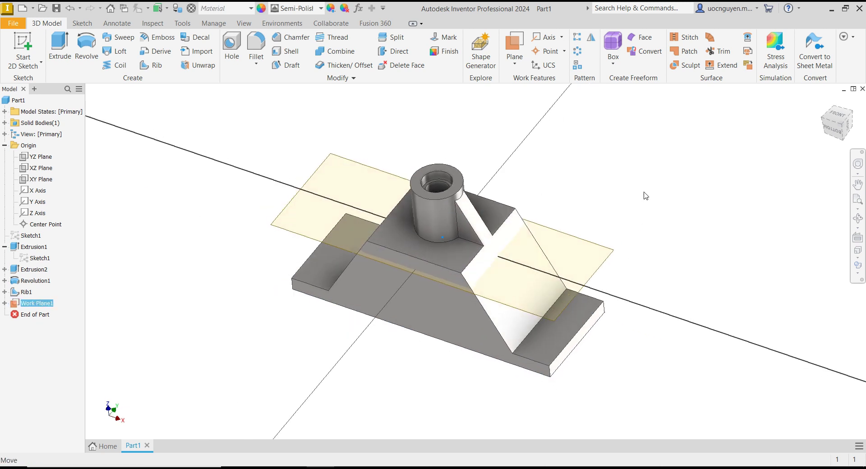
pyautogui.press('s')
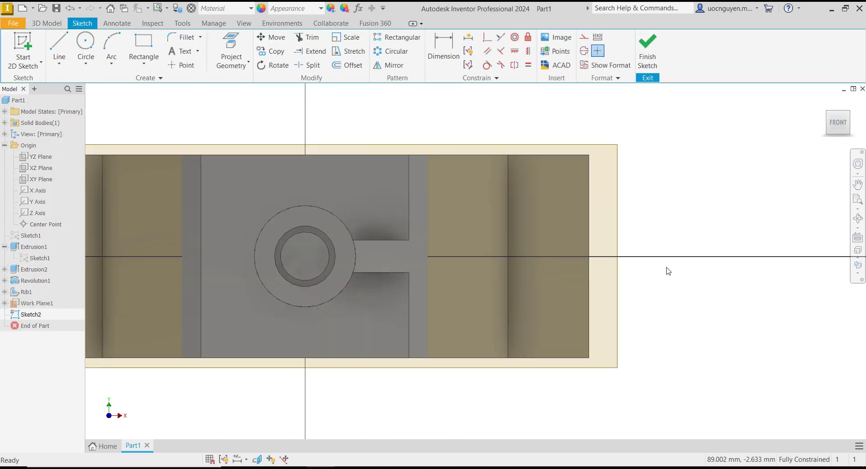
# Draw a rectangle beside the rib end on Work Plane1.
pyautogui.click(143, 42)
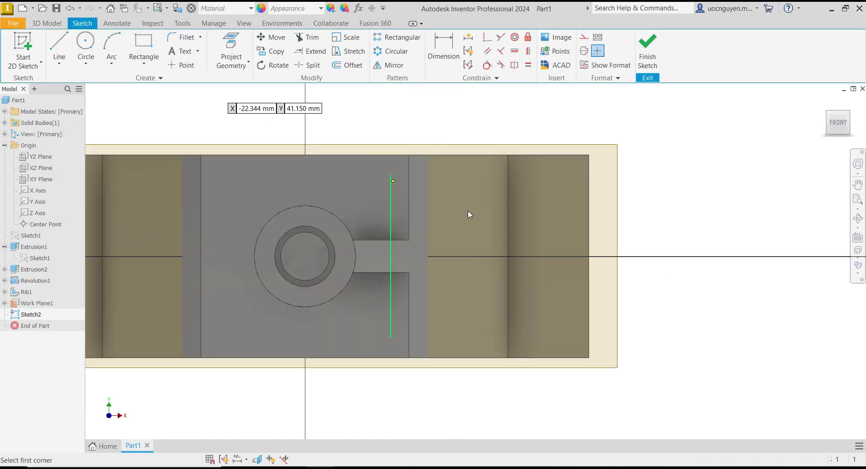
pyautogui.click(496, 226)
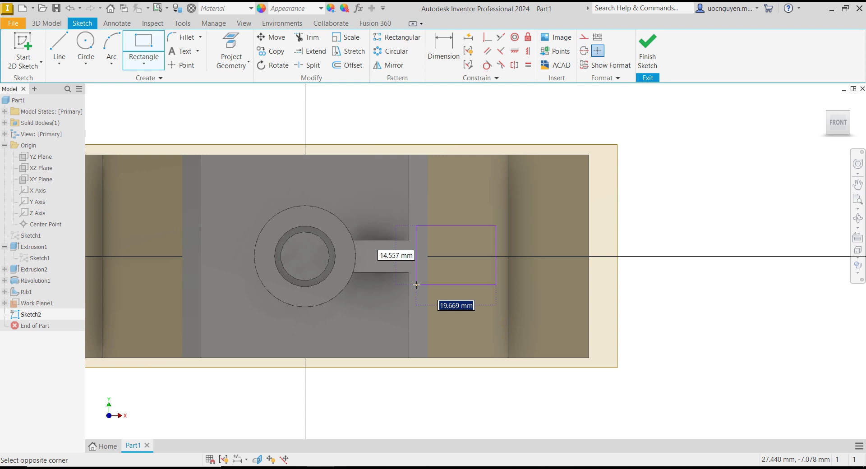
pyautogui.click(417, 285)
pyautogui.press('Escape')
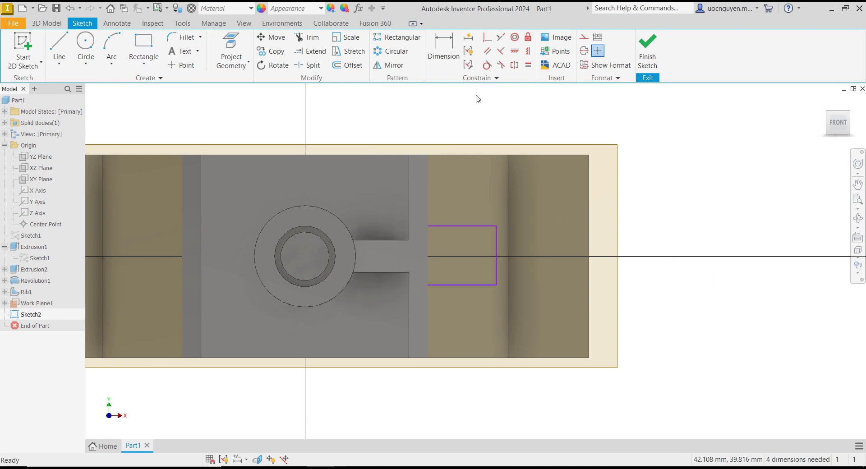
# Dimension the rectangle's height as 15 mm and compare against the reference drawing.
pyautogui.press('d')
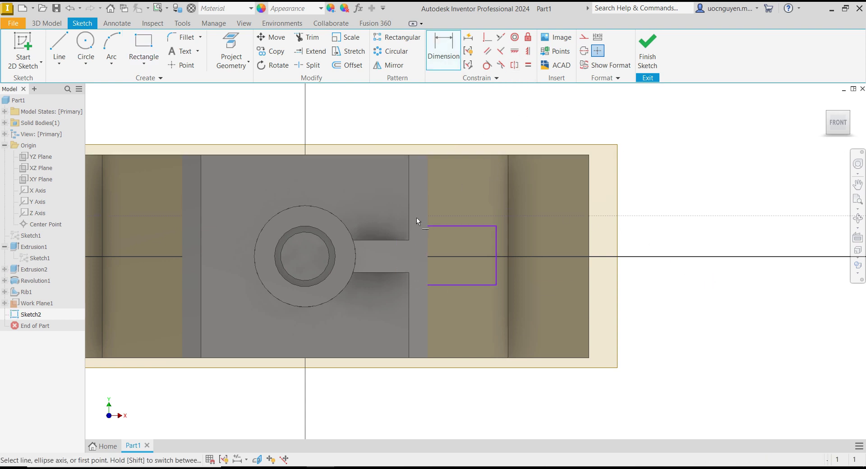
pyautogui.click(496, 255)
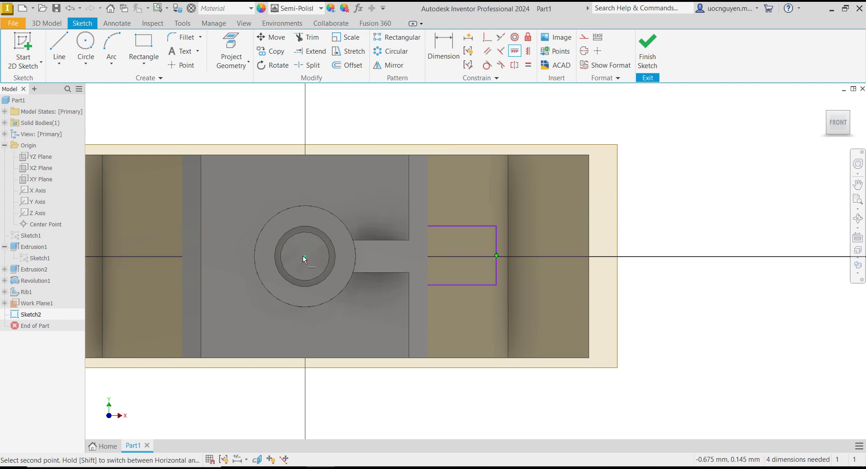
pyautogui.click(444, 50)
pyautogui.click(496, 236)
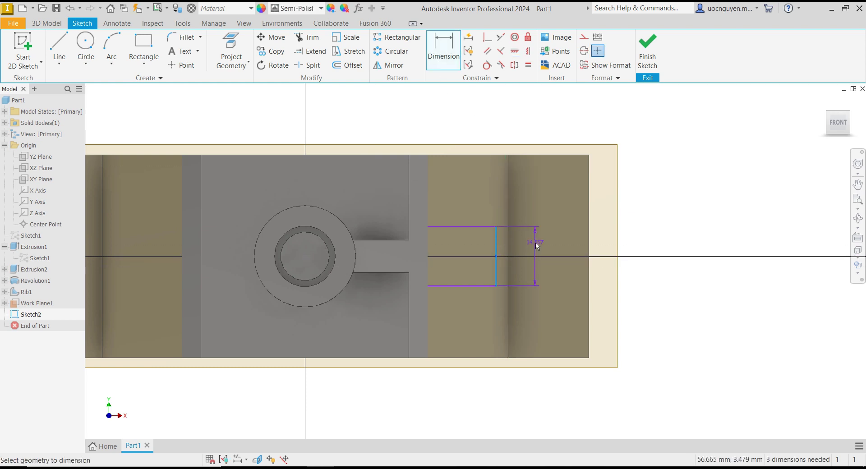
pyautogui.click(536, 243)
pyautogui.write('15')
pyautogui.press('Return')
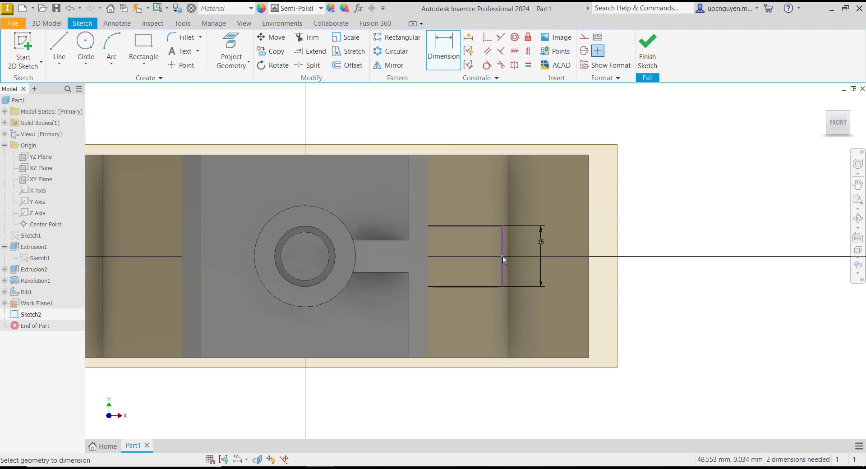
pyautogui.scroll(2, 495, 256)
pyautogui.scroll(-3, 479, 256)
pyautogui.scroll(2, 527, 257)
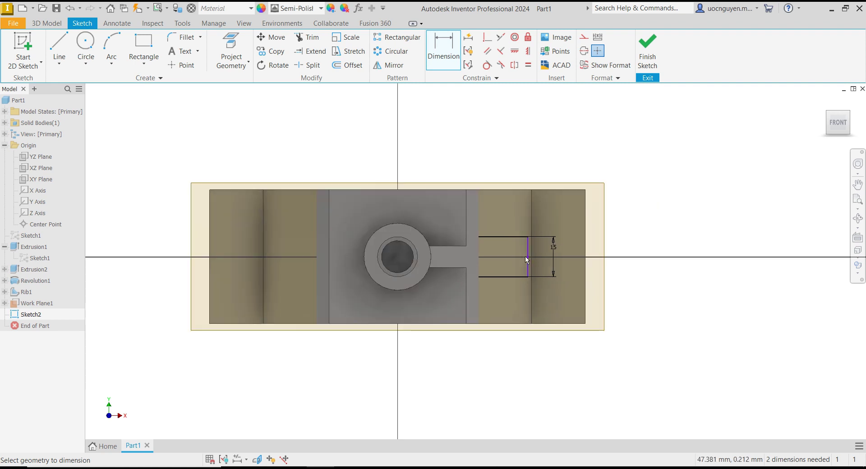
pyautogui.hotkey('alt', 'Tab')
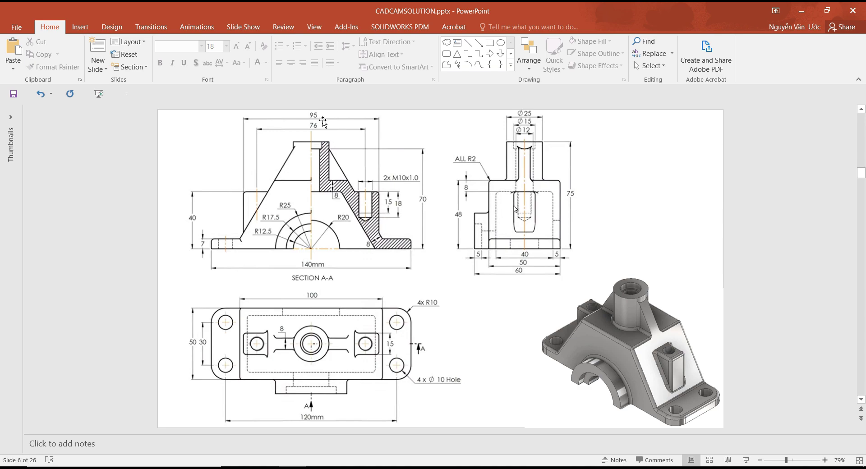
pyautogui.hotkey('alt', 'Tab')
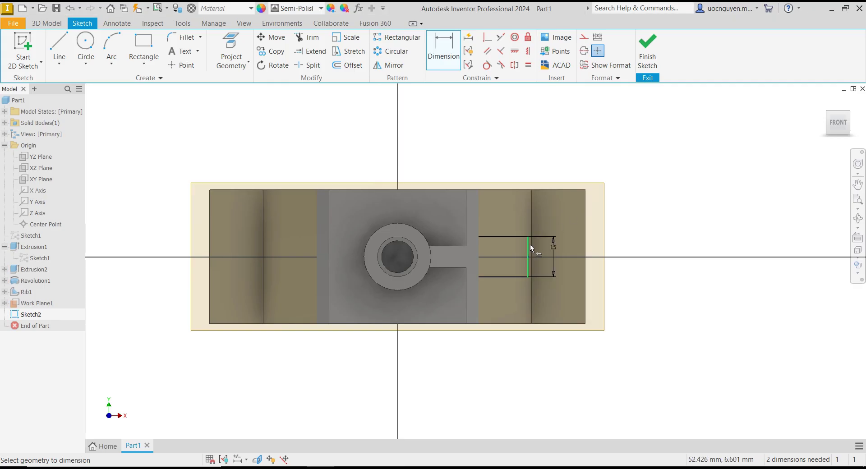
# Place the rectangle 47.5 (95/2) from the boss centre, make it 22 wide, and finish.
pyautogui.click(529, 245)
pyautogui.click(397, 255)
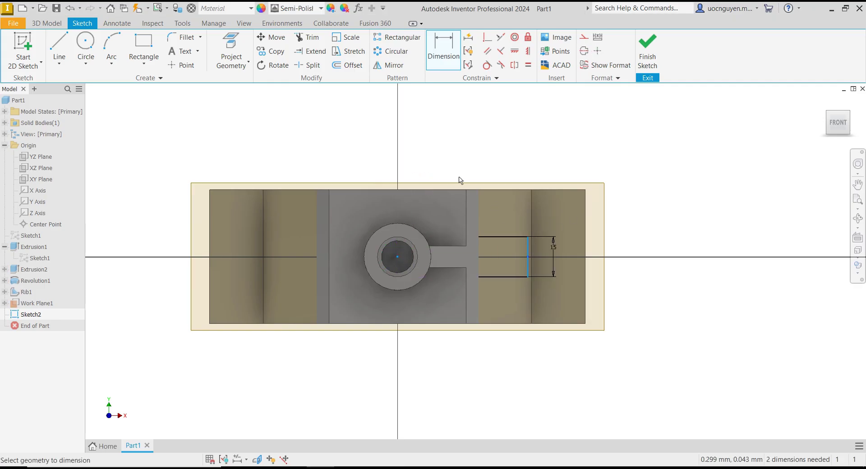
pyautogui.click(466, 148)
pyautogui.write('95/2')
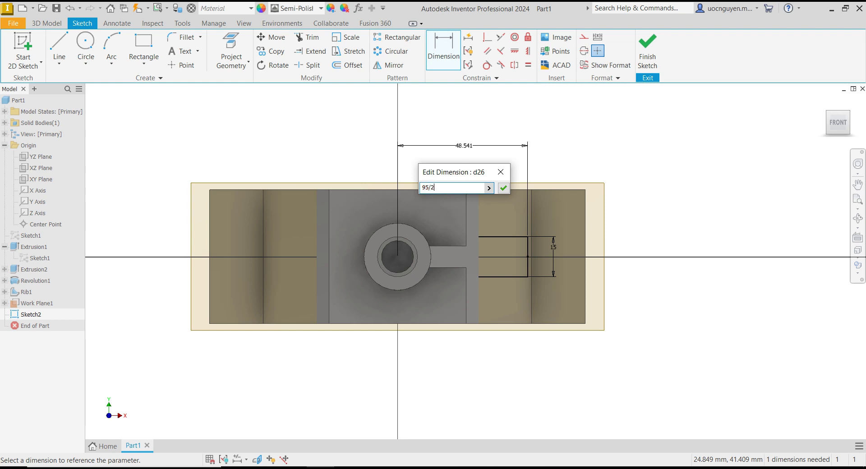
pyautogui.press('Return')
pyautogui.click(492, 236)
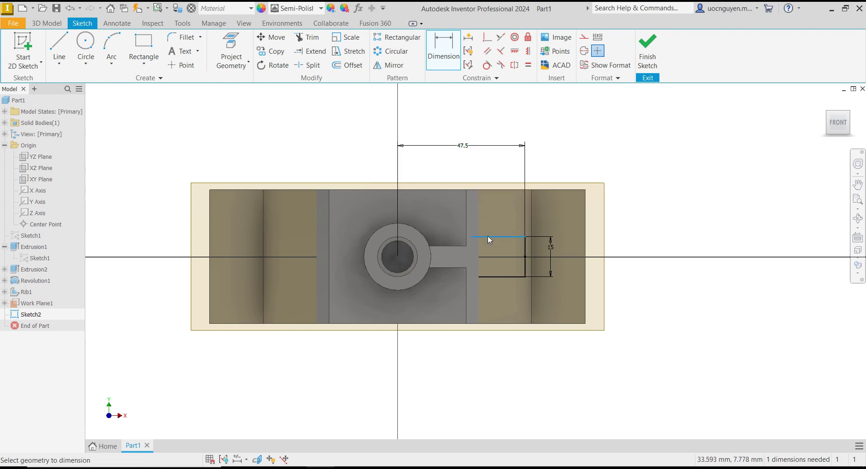
pyautogui.click(502, 219)
pyautogui.write('22')
pyautogui.press('Return')
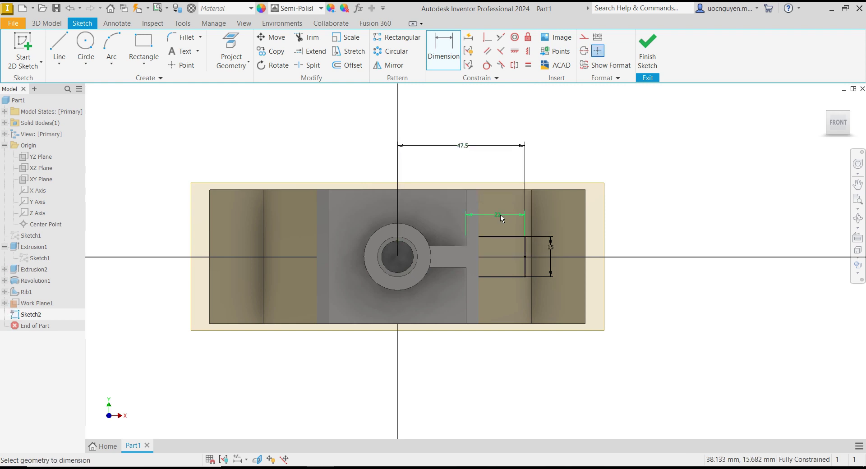
pyautogui.click(648, 49)
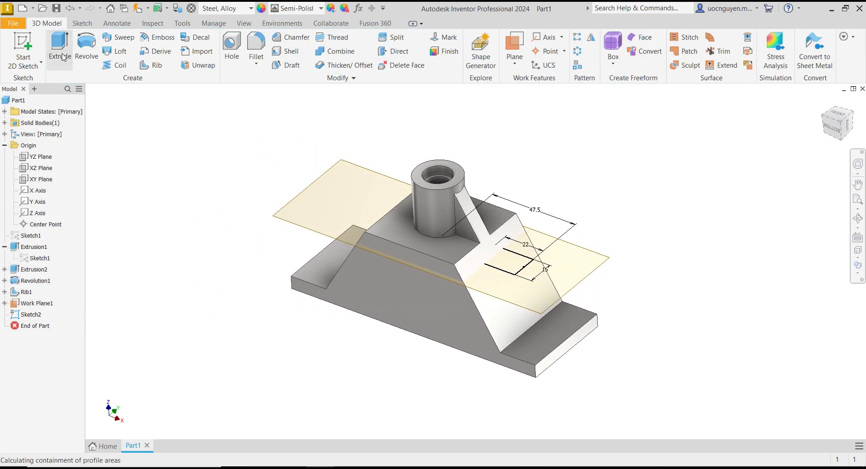
# Extrude the rectangle downward To Next onto the sloped face, then hide Work Plane1.
pyautogui.click(63, 56)
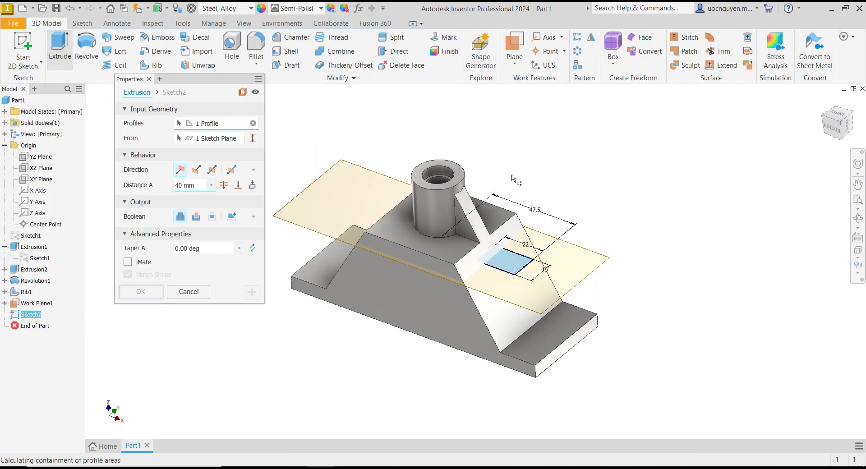
pyautogui.click(196, 169)
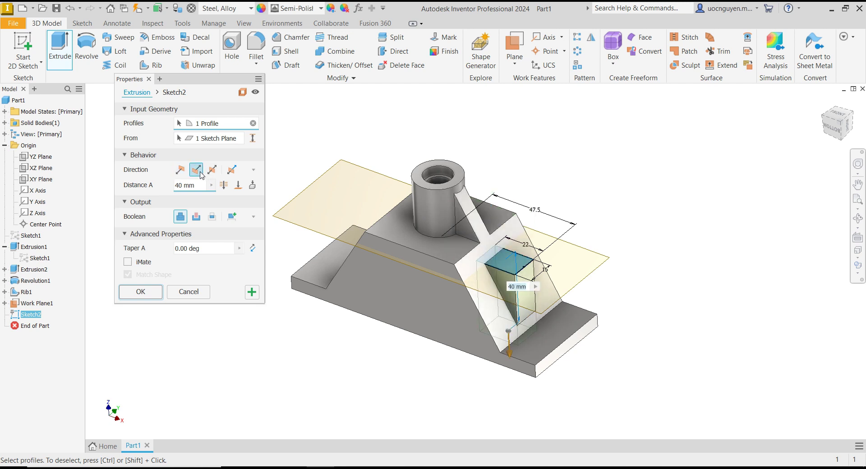
pyautogui.click(253, 185)
pyautogui.click(158, 310)
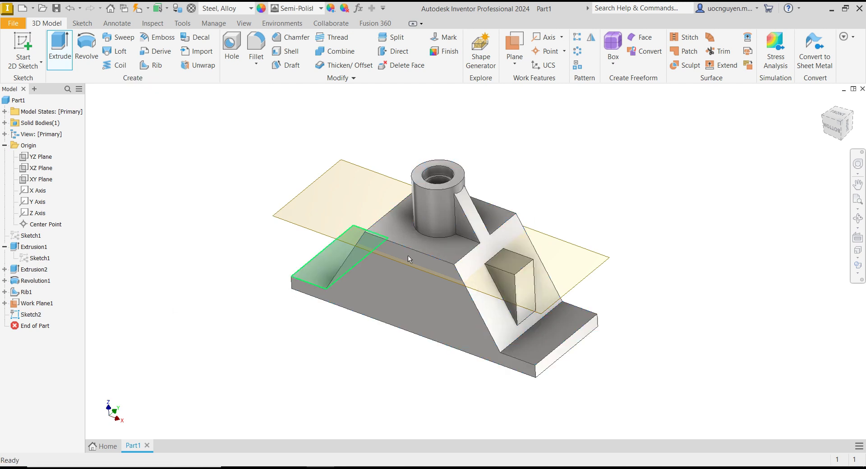
pyautogui.rightClick(607, 262)
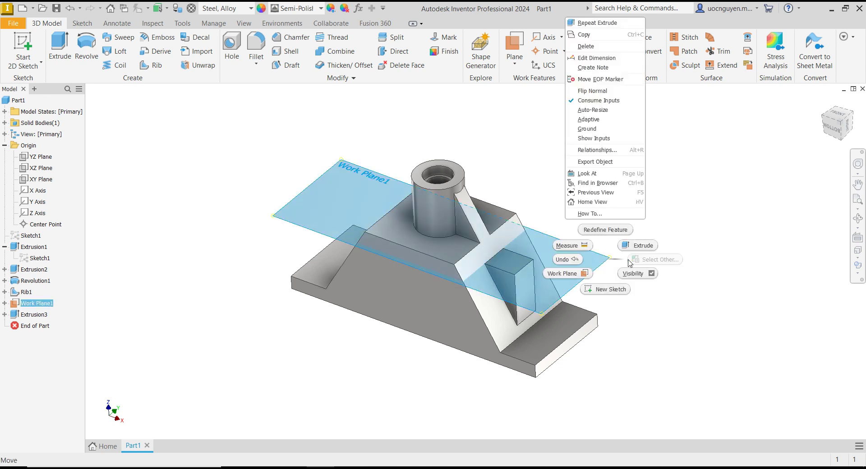
pyautogui.click(643, 275)
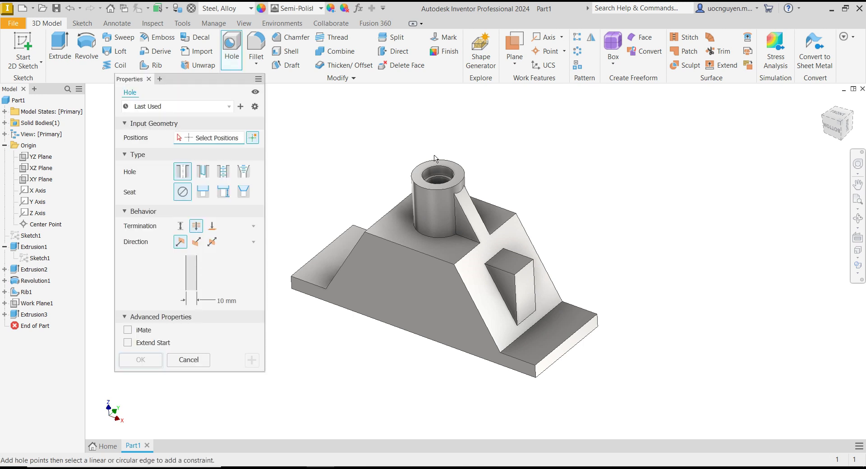
# Set the hole to Tapped, ISO Metric profile, M10x1, with Distance termination.
pyautogui.click(223, 175)
pyautogui.click(215, 226)
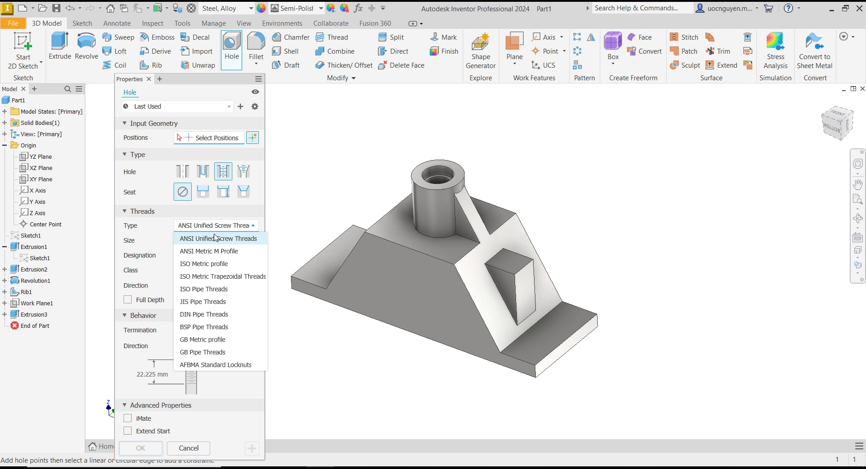
pyautogui.click(215, 265)
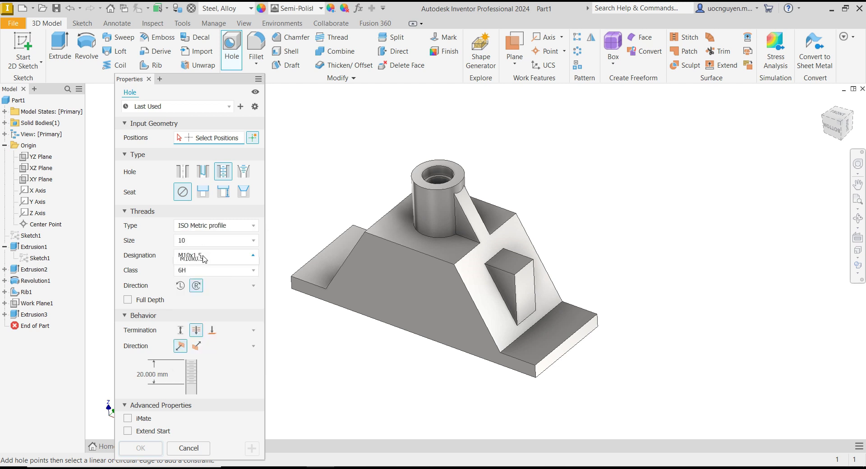
pyautogui.click(203, 256)
pyautogui.click(206, 308)
pyautogui.click(180, 330)
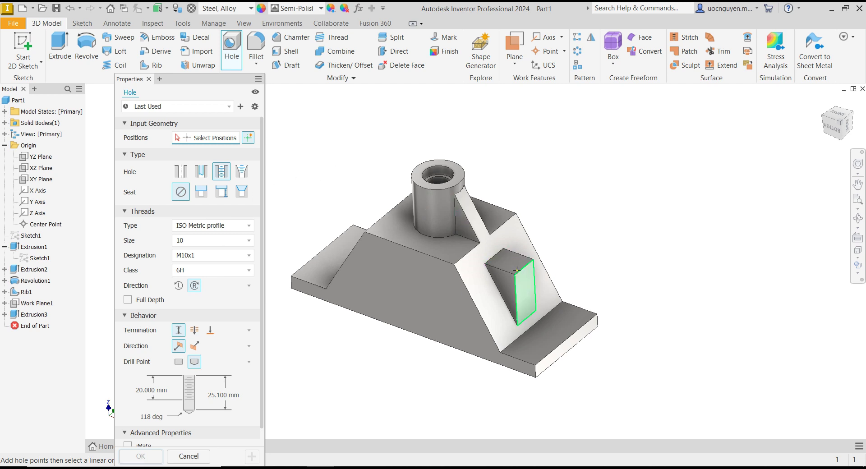
pyautogui.scroll(3, 505, 256)
# Place the hole on the boss top, 7.5 from the top edge and (95-76)/2 from the right edge.
pyautogui.click(505, 255)
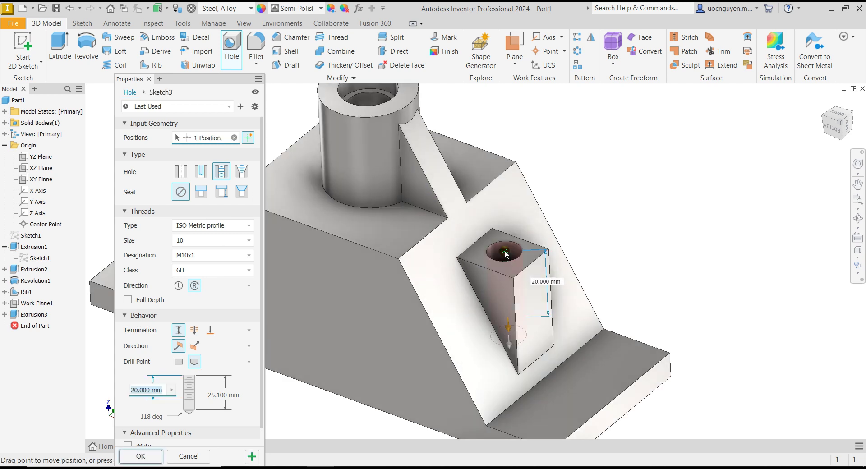
pyautogui.click(523, 243)
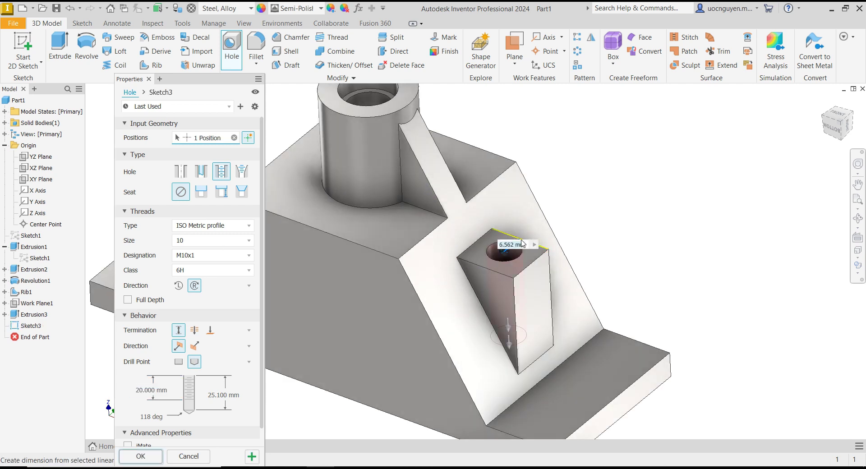
pyautogui.write('7.5')
pyautogui.press('Return')
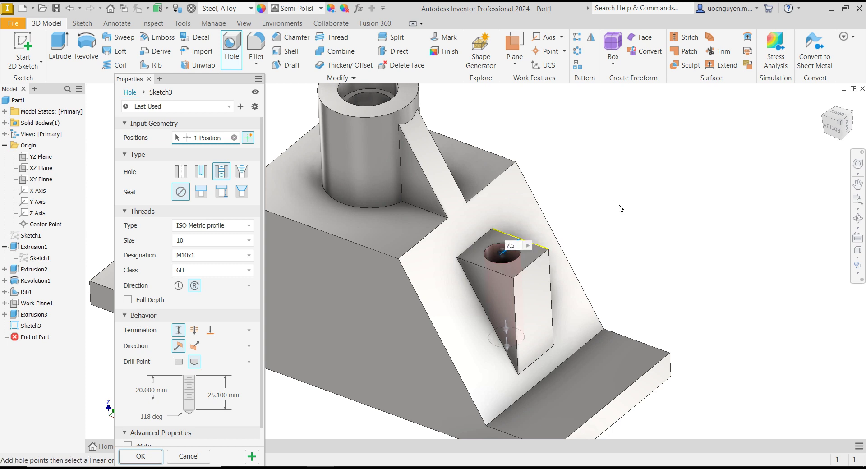
pyautogui.click(537, 260)
pyautogui.click(538, 260)
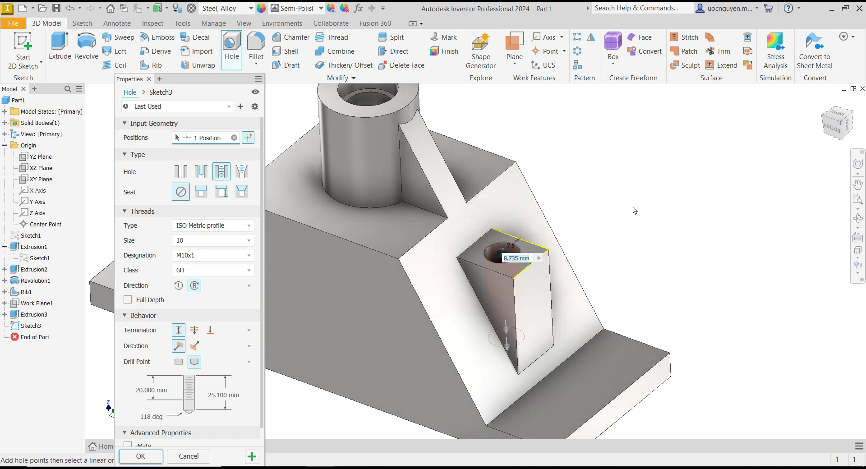
pyautogui.press('BackSpace')
pyautogui.write('(95-76)/2')
pyautogui.press('Return')
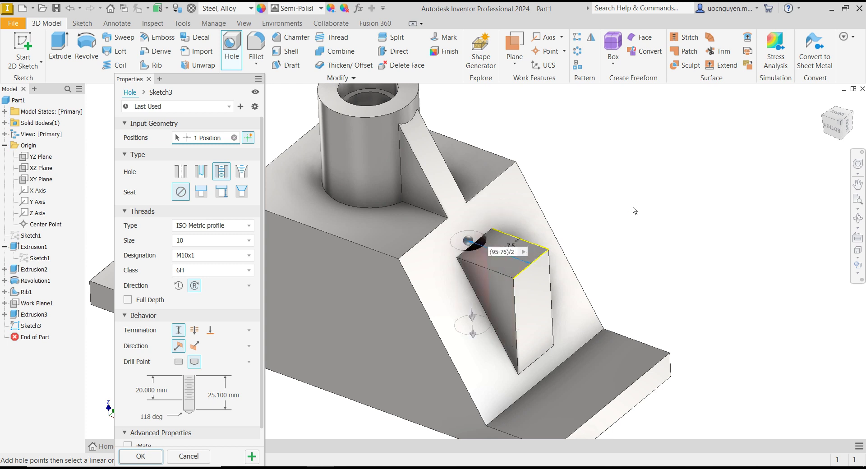
pyautogui.press('Return')
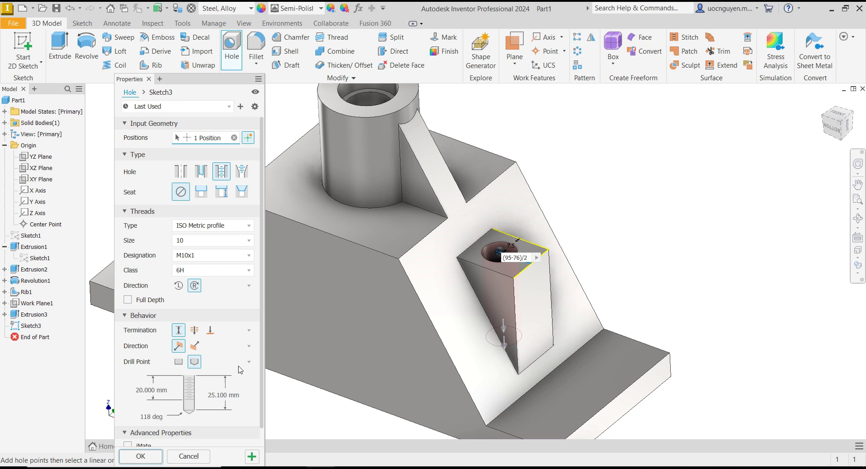
# Set a 15 mm thread depth and 18 mm hole depth, then create the hole.
pyautogui.click(141, 390)
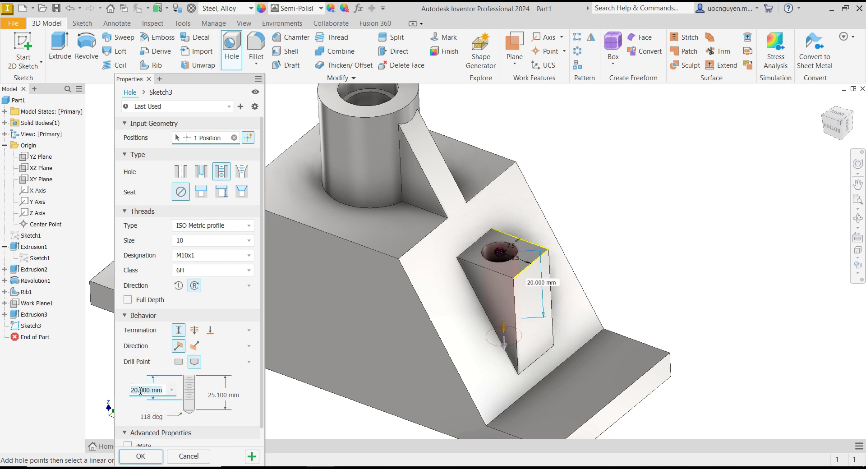
pyautogui.write('15')
pyautogui.click(214, 395)
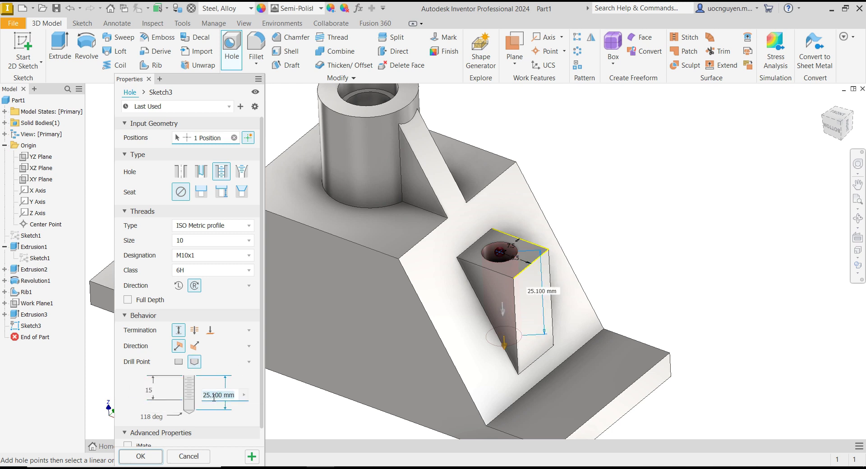
pyautogui.write('18')
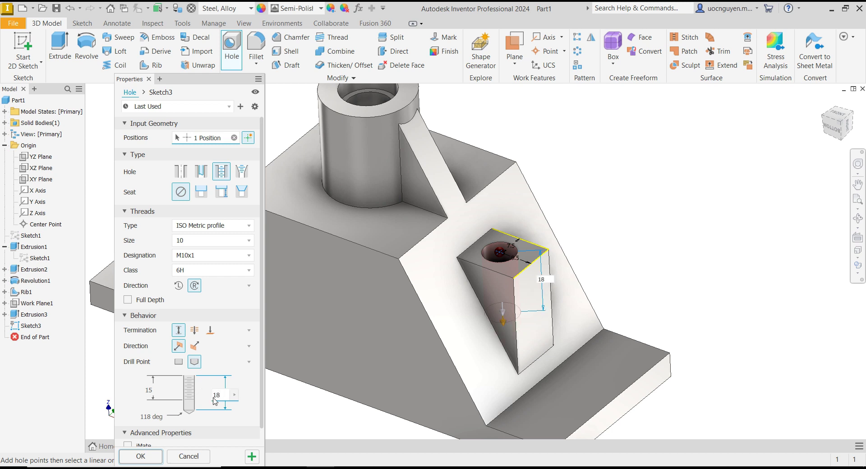
pyautogui.press('Return')
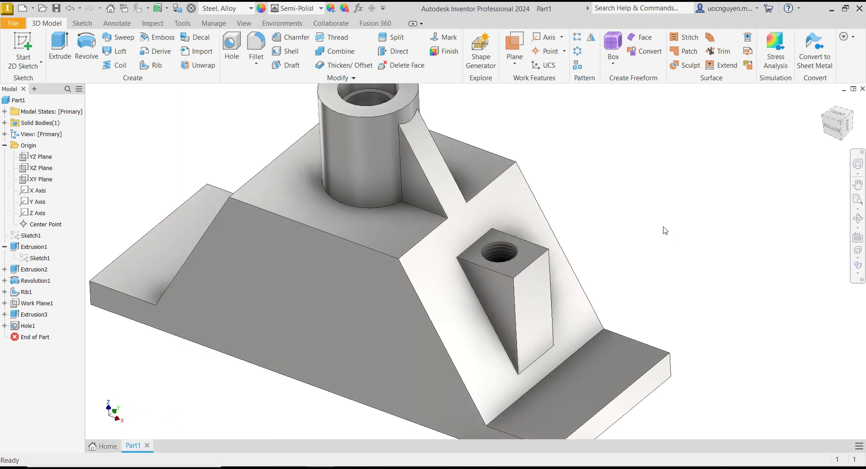
pyautogui.press('F5')
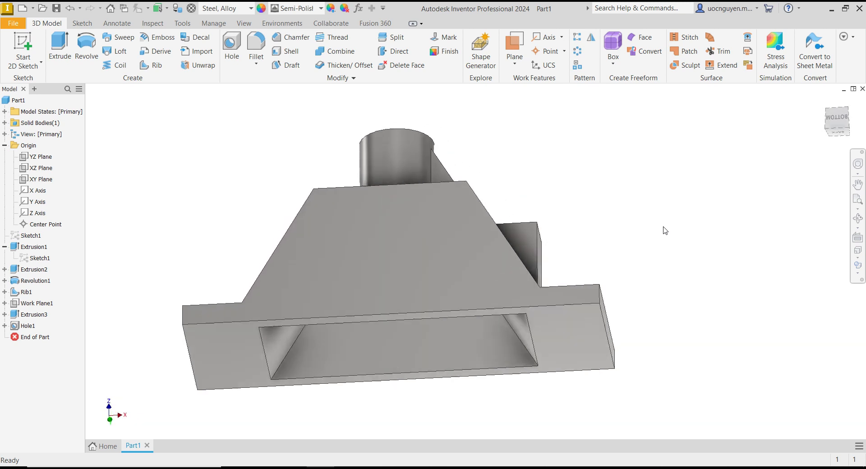
# Mirror Rib1, Extrusion3 and Hole1 across the YZ Plane.
pyautogui.press('F6')
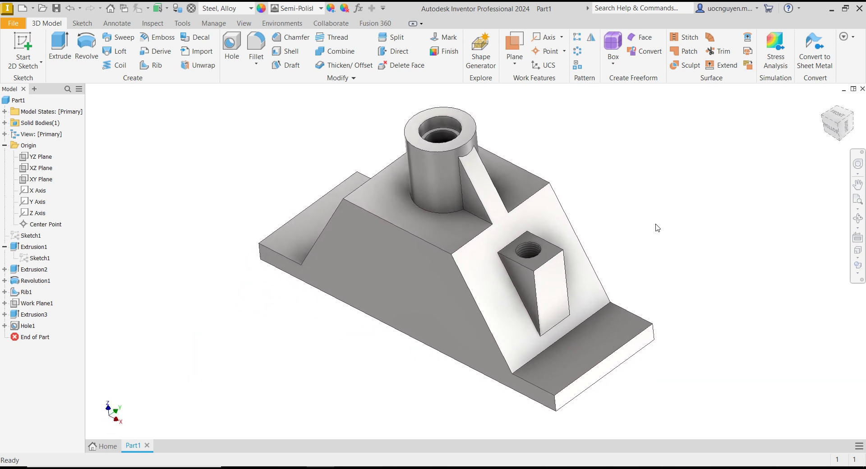
pyautogui.click(591, 37)
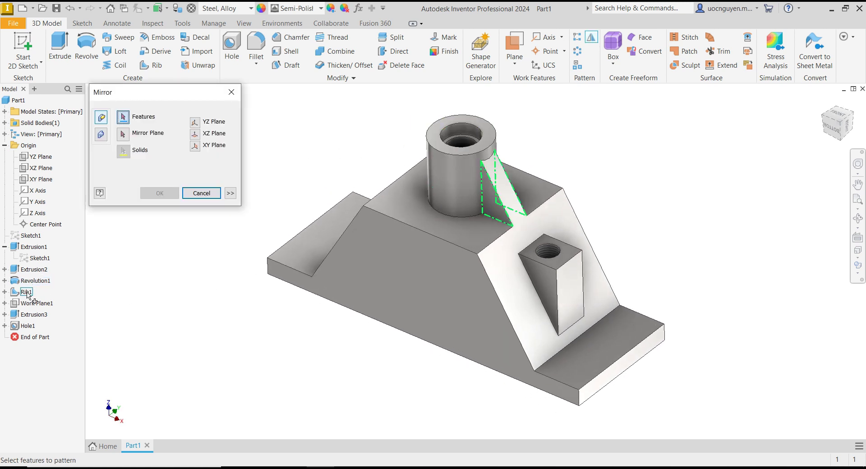
pyautogui.click(27, 292)
pyautogui.click(32, 315)
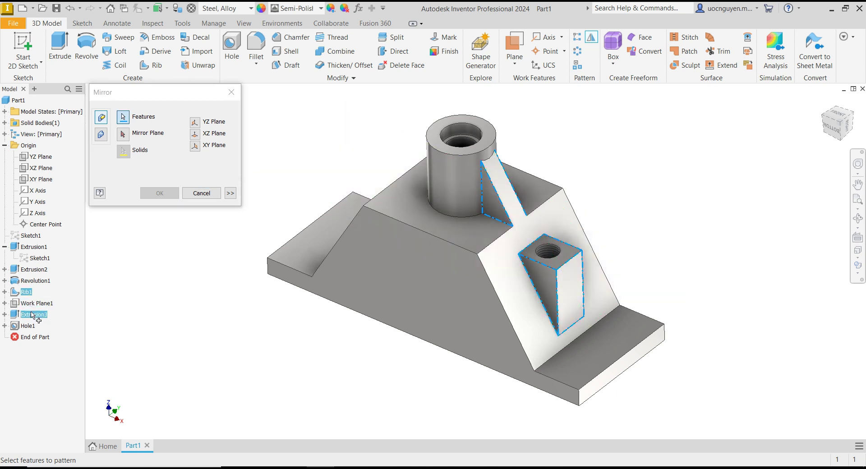
pyautogui.click(31, 326)
pyautogui.click(123, 134)
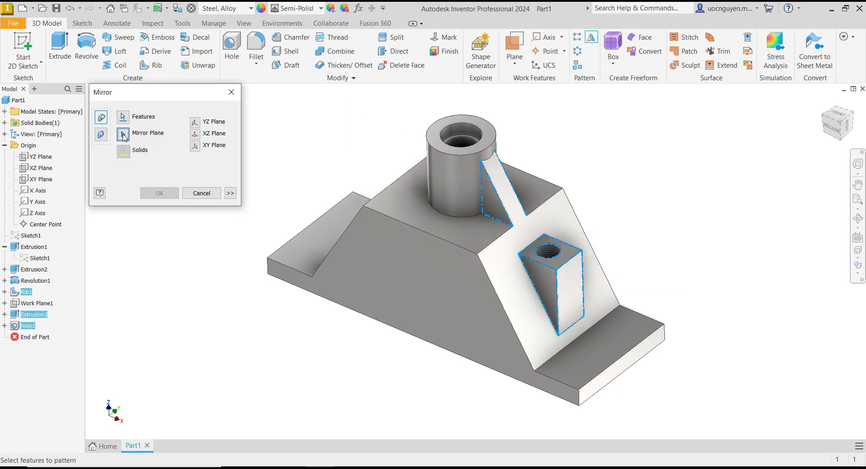
pyautogui.click(40, 156)
pyautogui.click(167, 193)
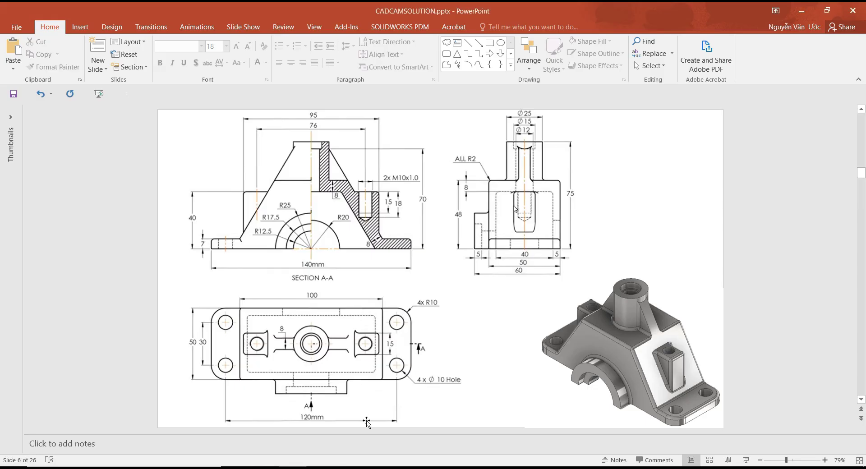
pyautogui.hotkey('alt', 'Tab')
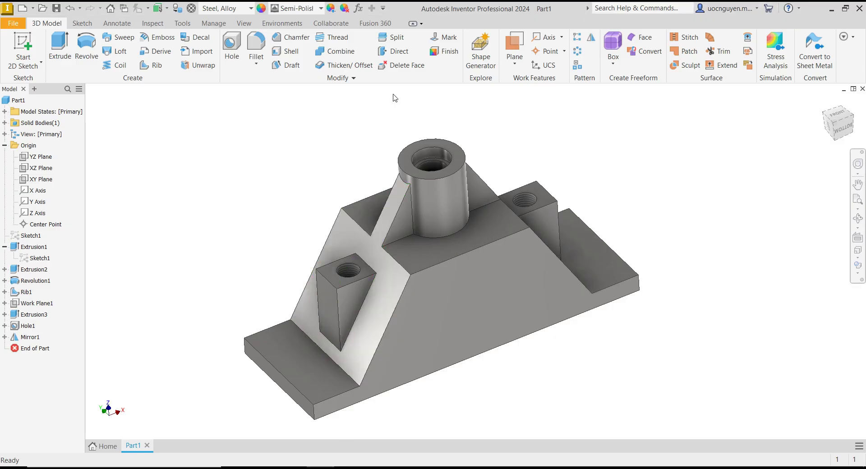
# Fillet the four vertical corner edges of the base plate with a 10 mm radius.
pyautogui.click(256, 45)
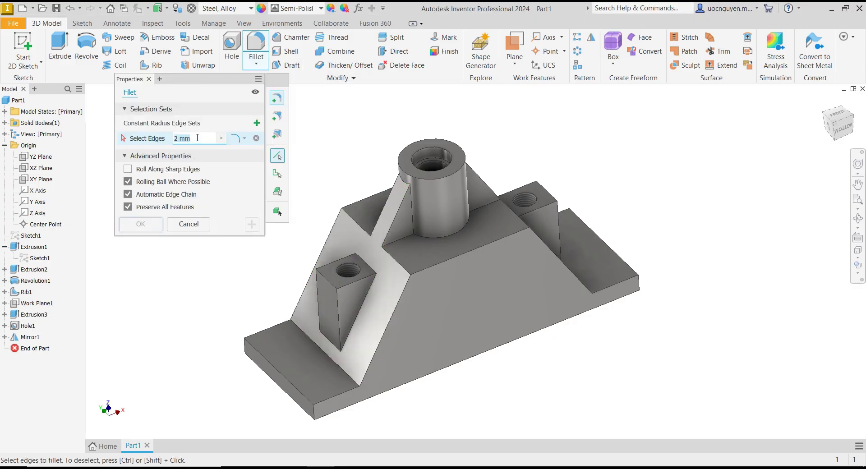
pyautogui.write('10')
pyautogui.click(246, 352)
pyautogui.click(316, 419)
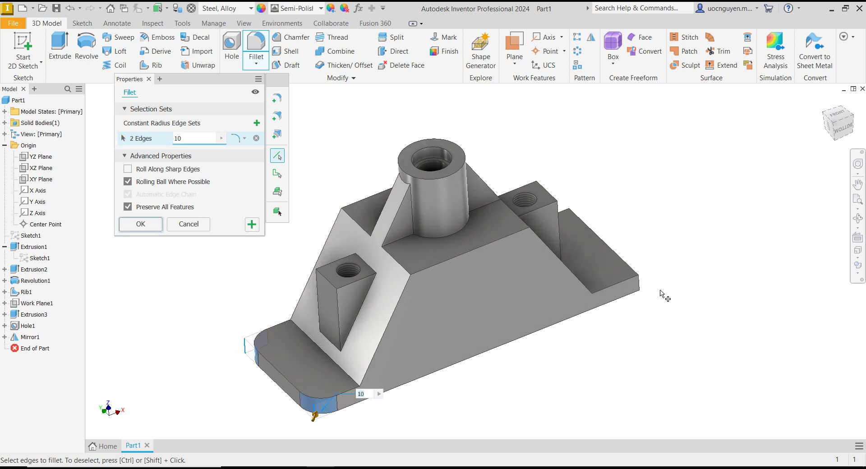
pyautogui.click(641, 286)
pyautogui.click(570, 215)
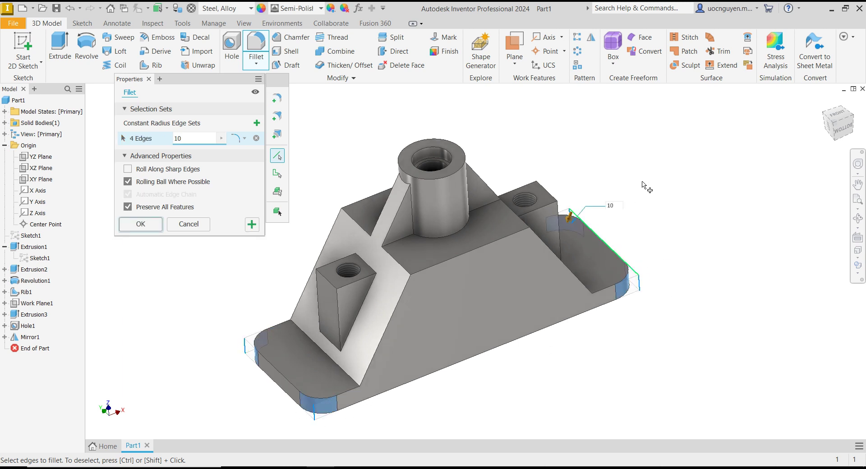
pyautogui.click(179, 139)
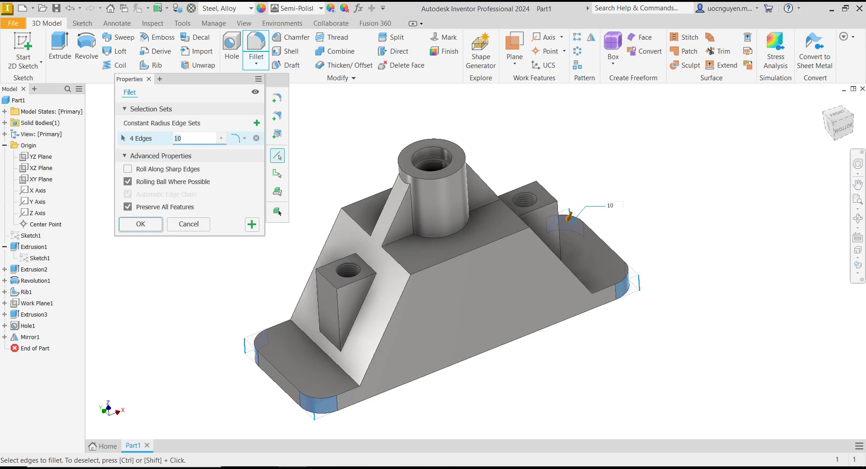
pyautogui.click(255, 228)
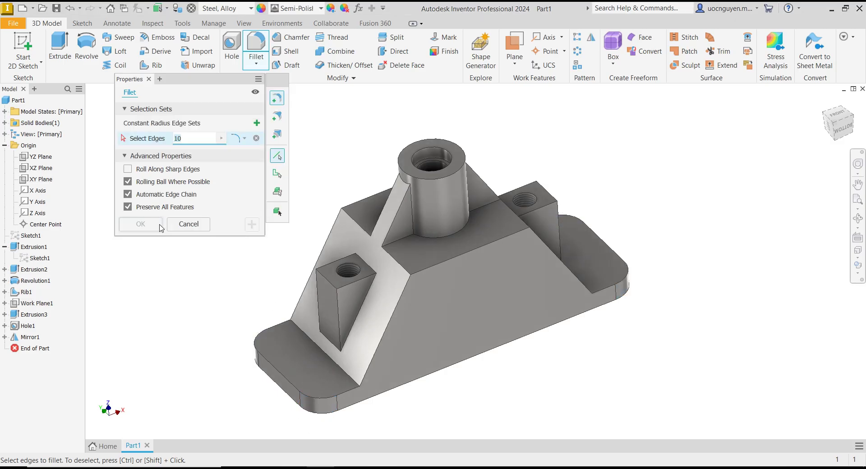
pyautogui.click(187, 224)
pyautogui.keyDown('shift'); pyautogui.moveTo(273, 185); pyautogui.dragTo(242, 166, button='middle'); pyautogui.keyUp('shift')
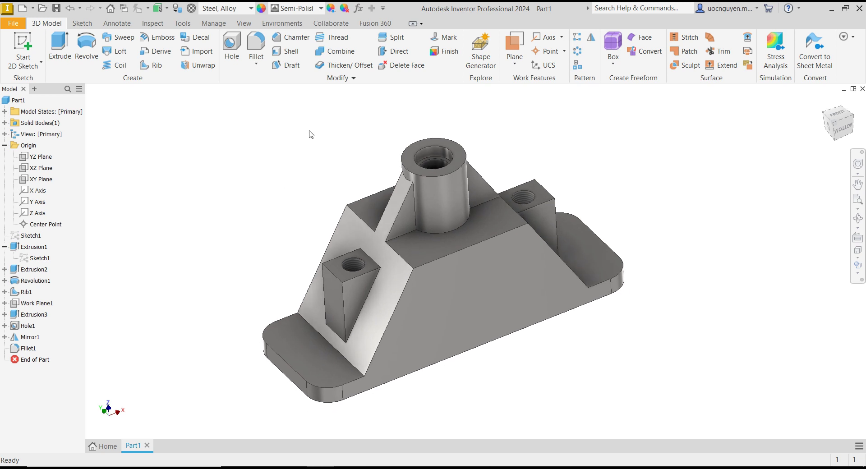
# Set up a Drilled, Through All hole with a 10 mm diameter.
pyautogui.press('h')
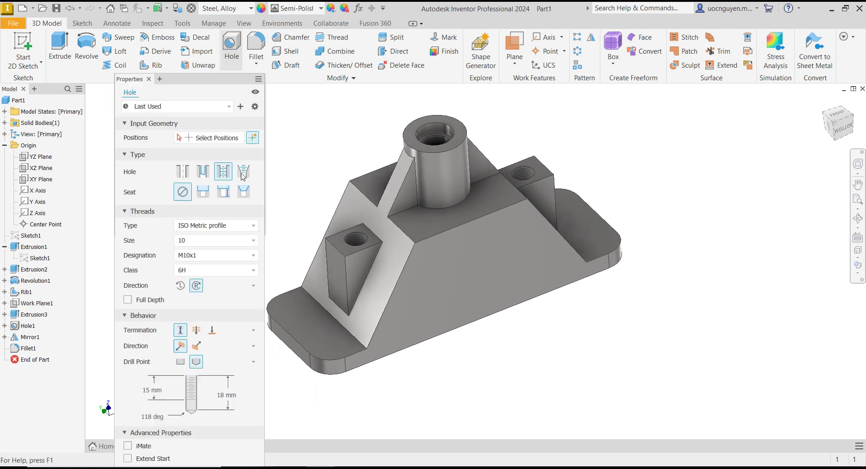
pyautogui.click(181, 171)
pyautogui.click(197, 228)
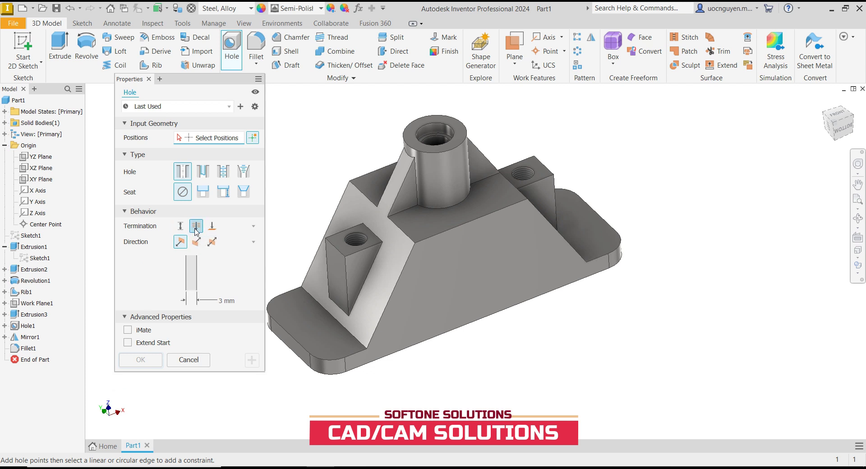
pyautogui.click(221, 301)
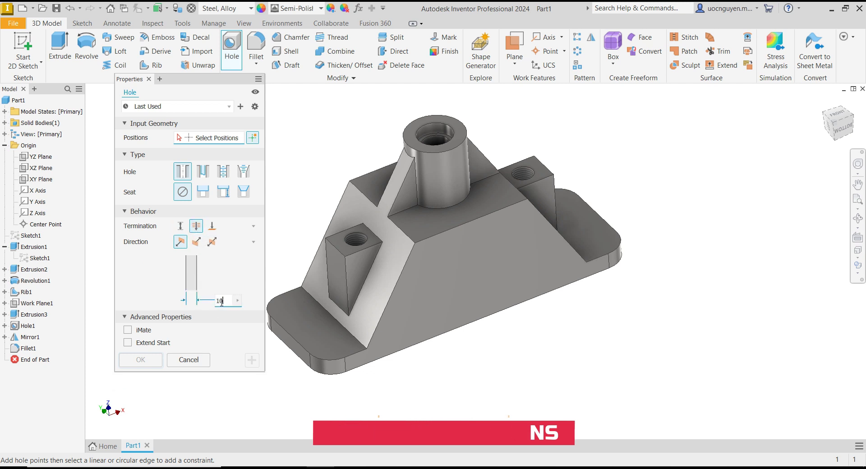
pyautogui.write('10')
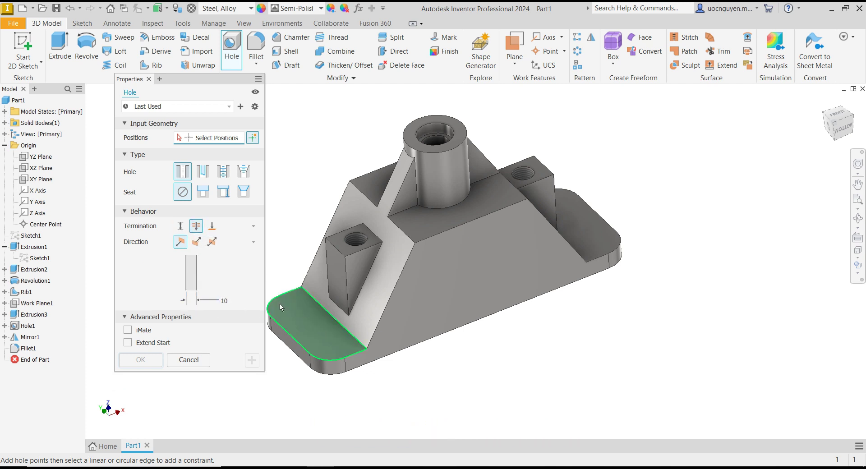
# Place four holes concentric with the rounded flange corners and create them.
pyautogui.click(280, 304)
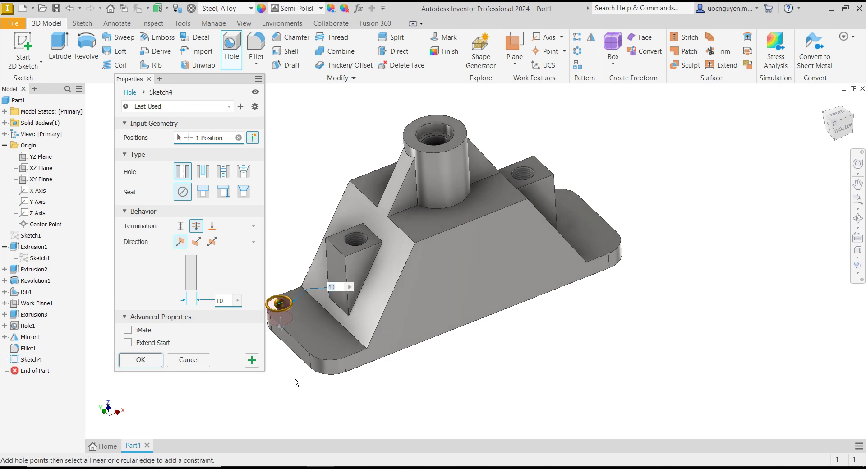
pyautogui.moveTo(296, 381); pyautogui.dragTo(323, 378, button='middle')
pyautogui.click(291, 310)
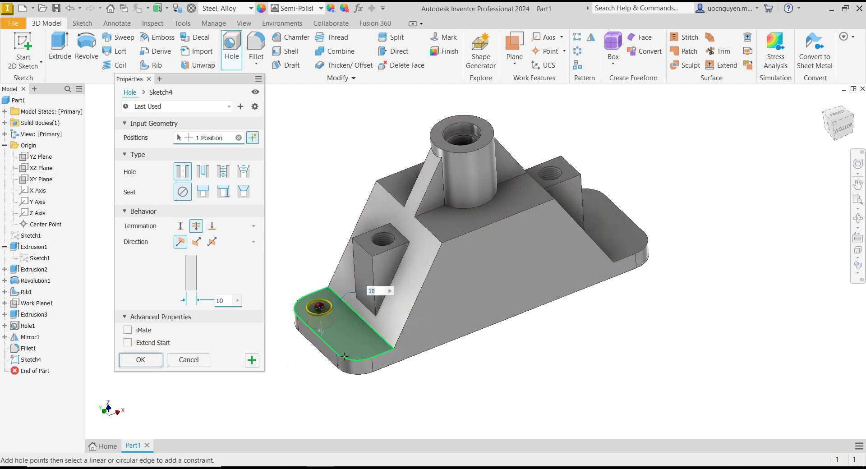
pyautogui.click(358, 348)
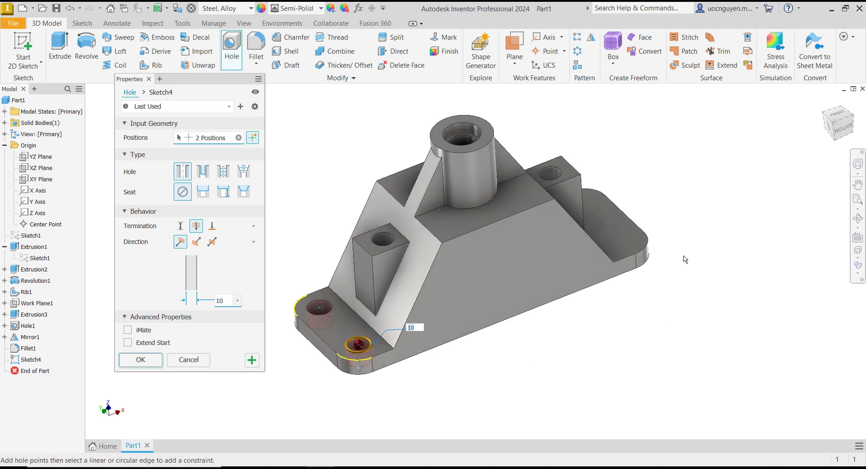
pyautogui.click(594, 200)
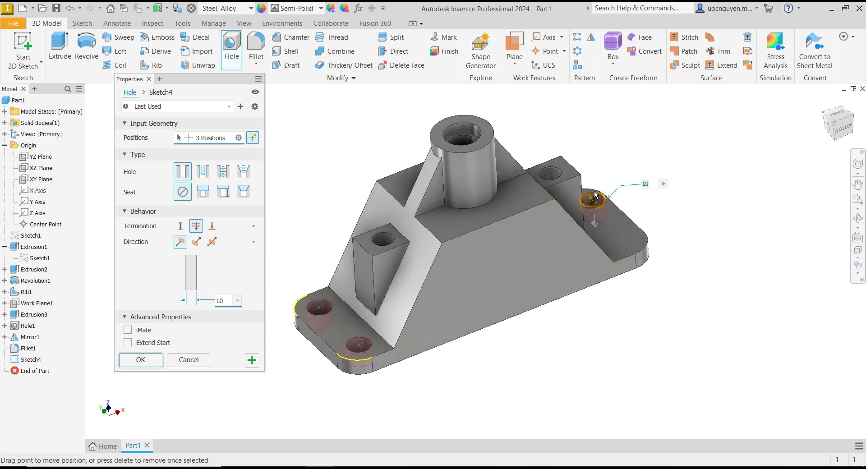
pyautogui.click(631, 240)
pyautogui.click(644, 253)
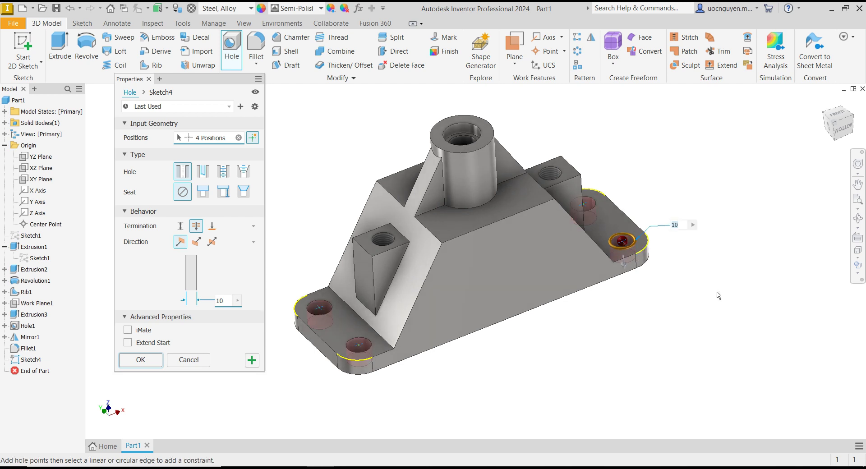
pyautogui.click(140, 359)
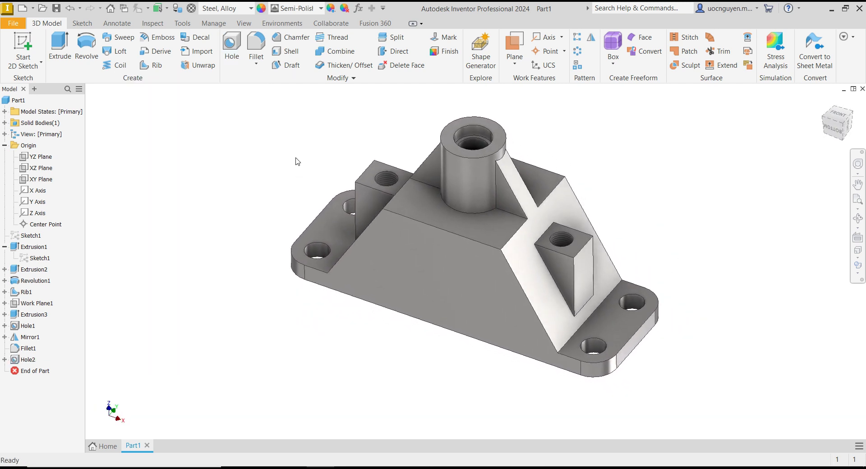
# Check the reference drawing, then start a sketch on the bracket's large front face.
pyautogui.hotkey('alt', 'Tab')
pyautogui.click(417, 291)
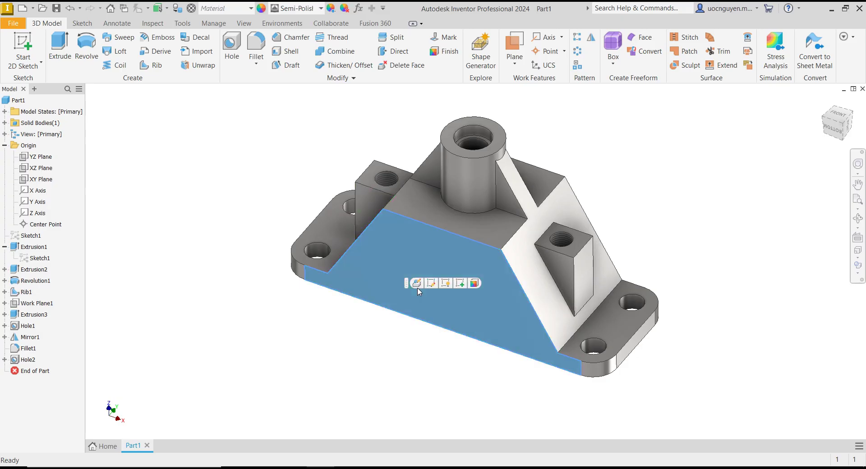
pyautogui.click(459, 287)
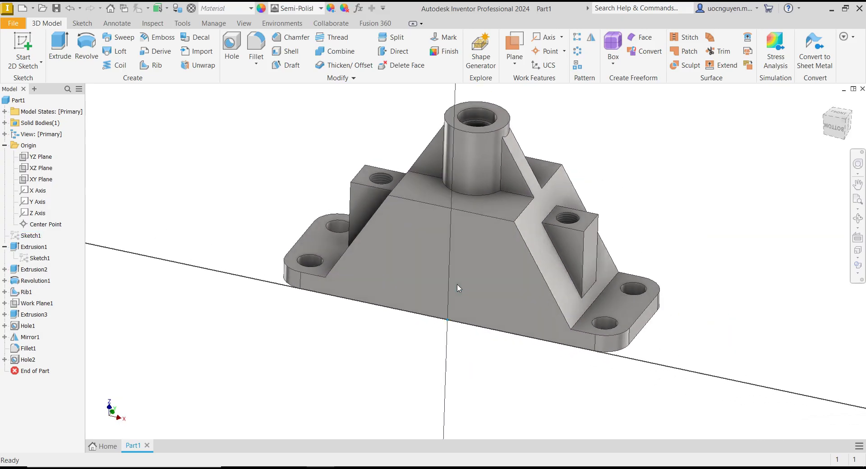
# Draw three concentric circles centred on the sketch origin.
pyautogui.press('c')
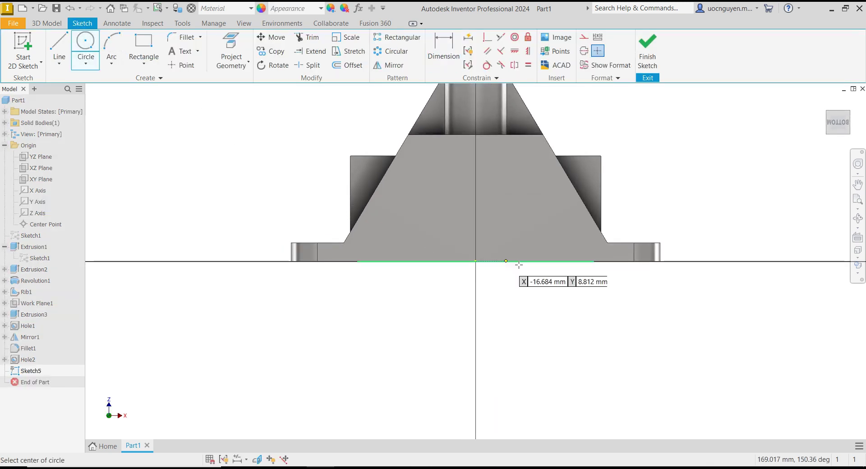
pyautogui.click(476, 261)
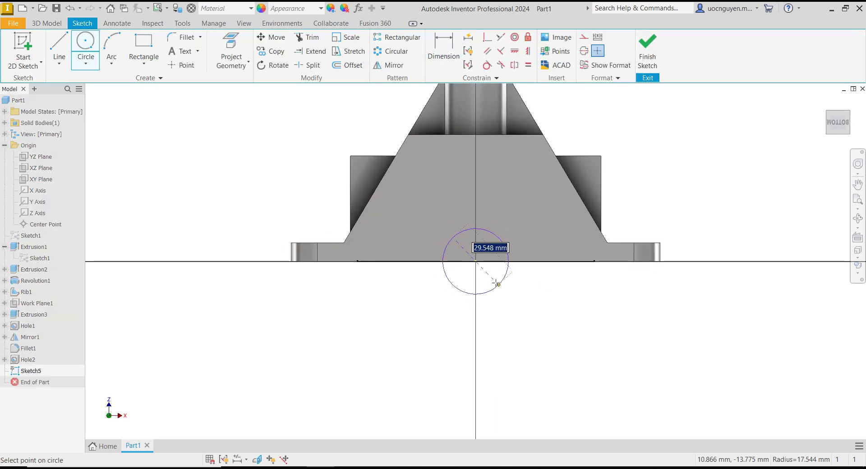
pyautogui.click(498, 283)
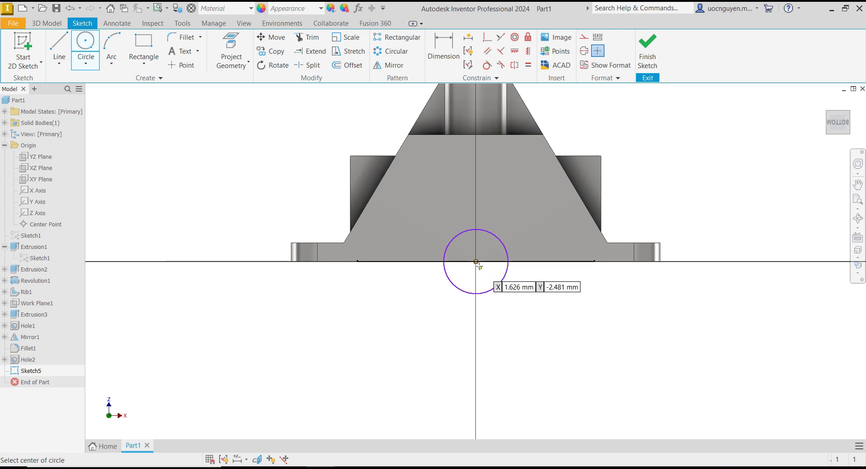
pyautogui.click(476, 261)
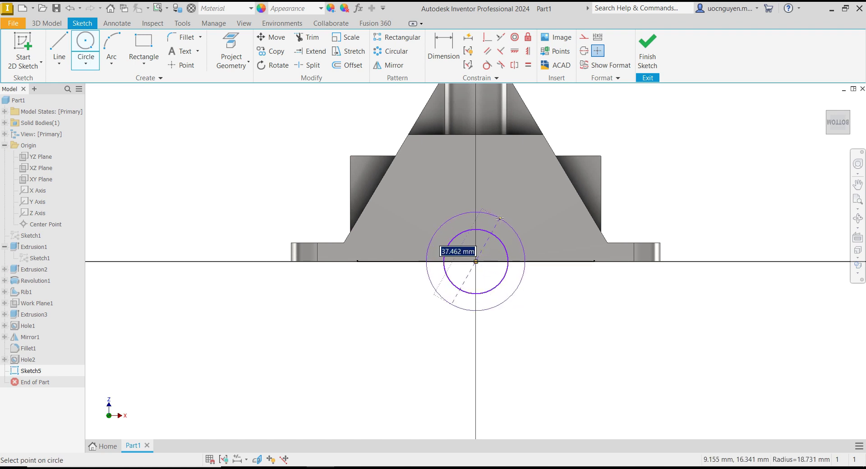
pyautogui.press('Return')
pyautogui.click(476, 261)
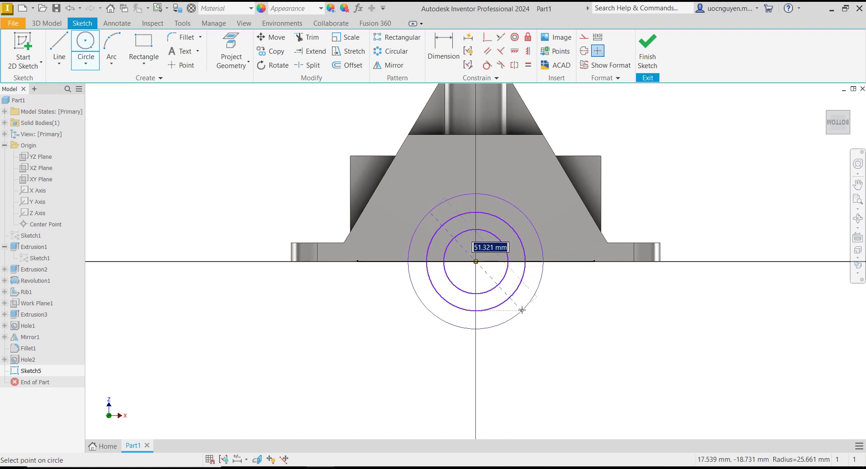
pyautogui.click(523, 309)
# Dimension the three circles with diameters 25, 35 and 50.
pyautogui.press('d')
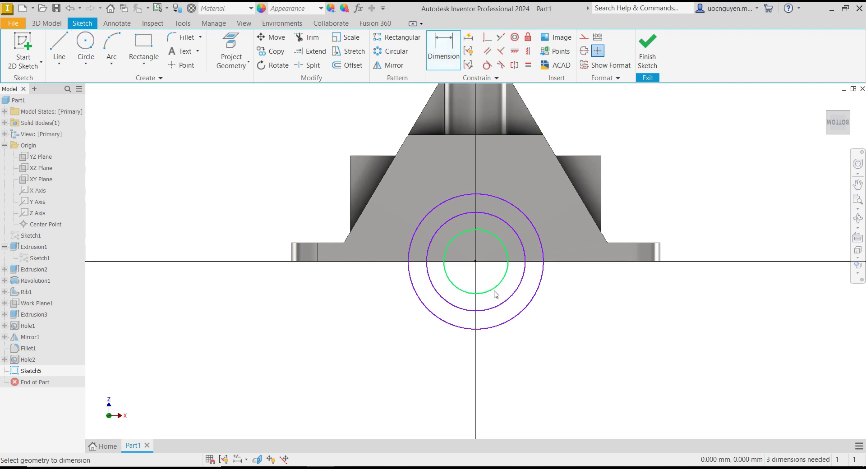
pyautogui.click(496, 287)
pyautogui.click(536, 341)
pyautogui.press('Return')
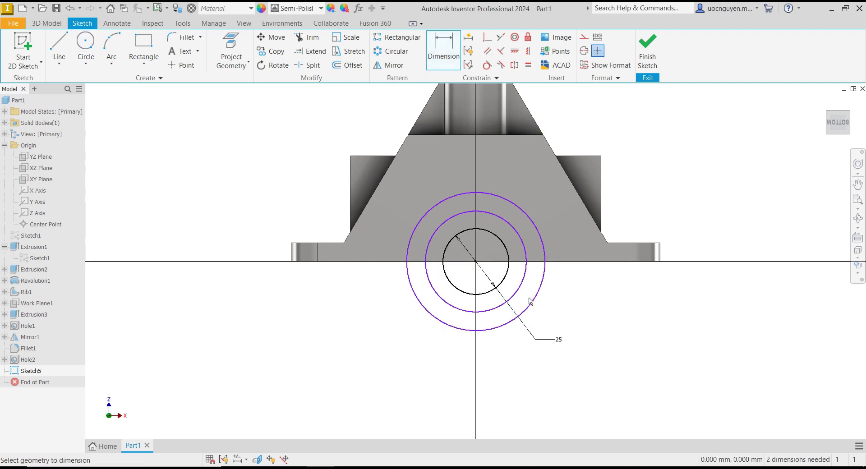
pyautogui.click(514, 293)
pyautogui.click(550, 319)
pyautogui.write('35')
pyautogui.press('Return')
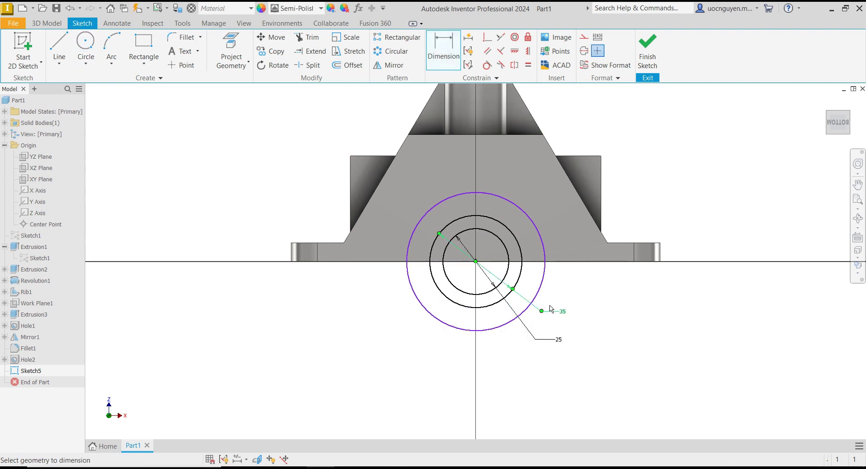
pyautogui.click(532, 303)
pyautogui.click(563, 295)
pyautogui.write('50')
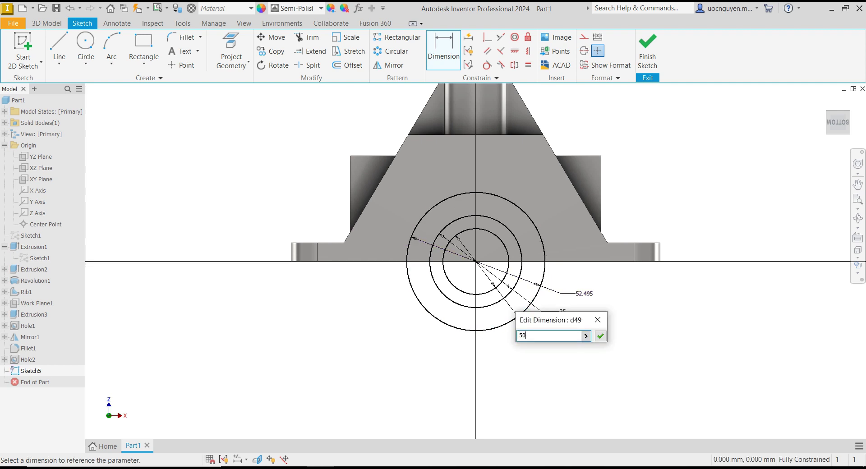
pyautogui.press('Return')
pyautogui.press('Escape')
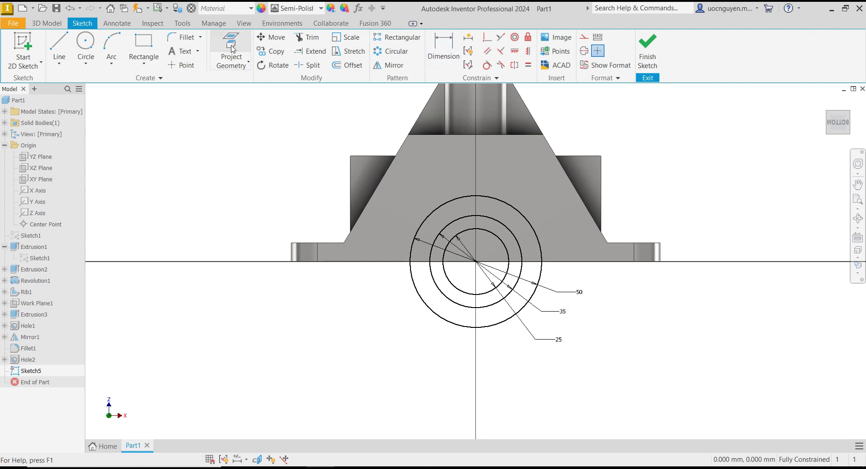
# Project the bottom edge, trim the circles' lower halves, and finish the sketch.
pyautogui.click(231, 45)
pyautogui.click(366, 261)
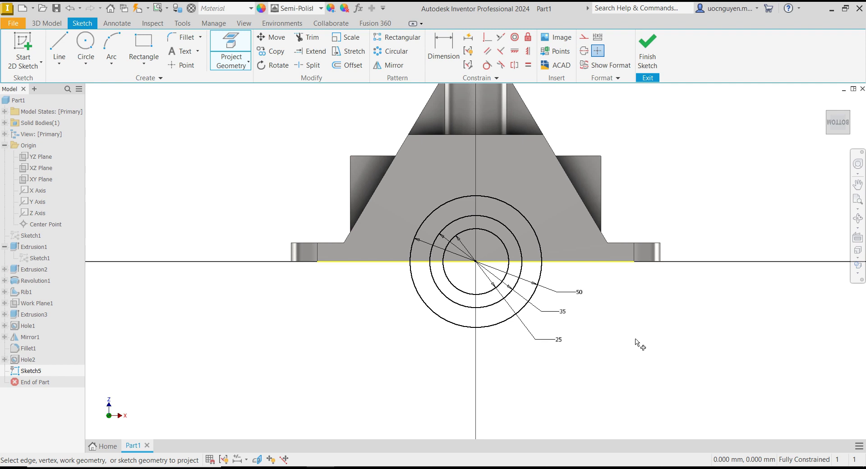
pyautogui.press('Escape')
pyautogui.click(307, 38)
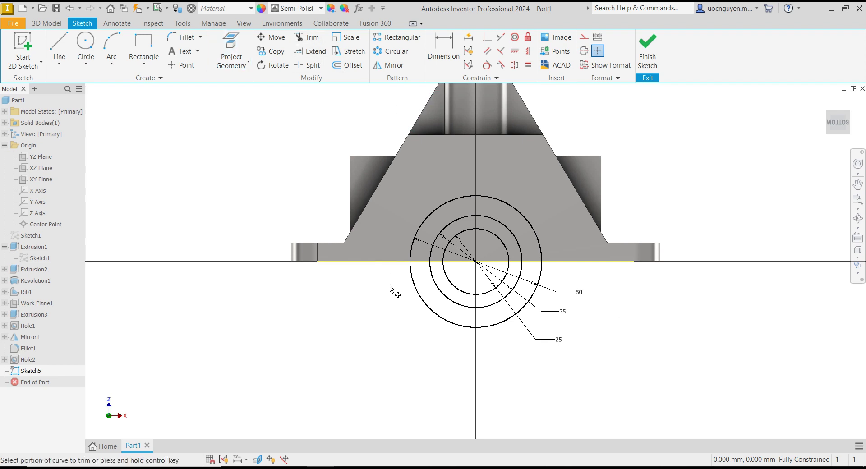
pyautogui.moveTo(397, 311); pyautogui.dragTo(457, 282)
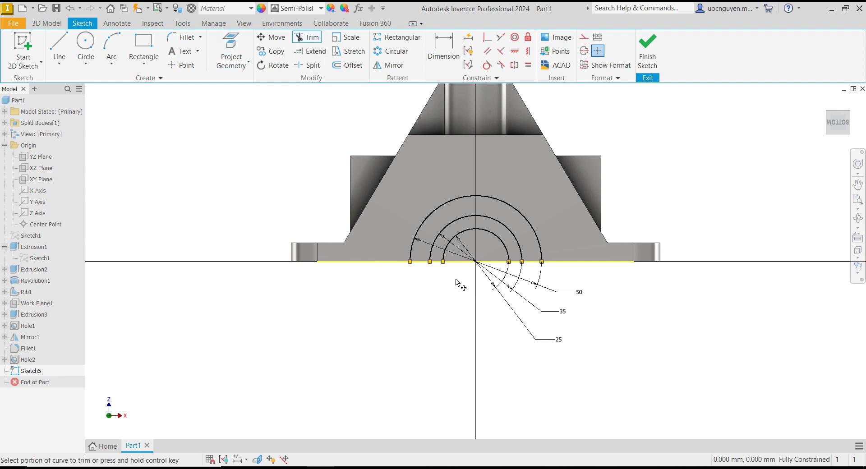
pyautogui.press('Escape')
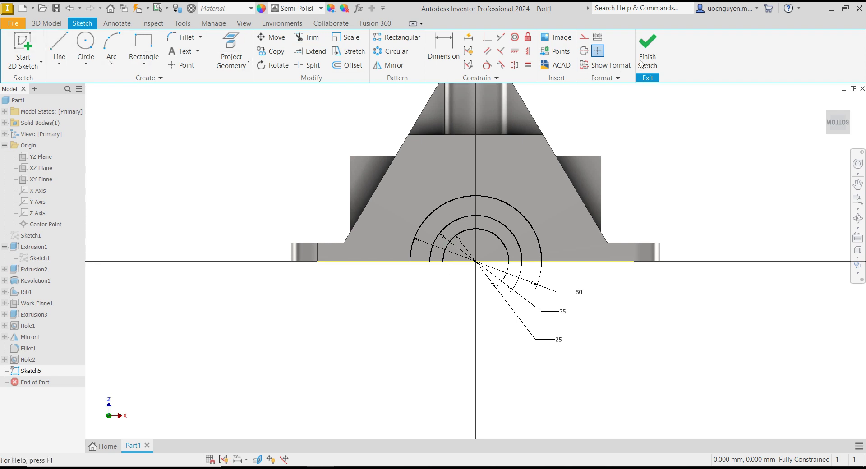
pyautogui.click(648, 49)
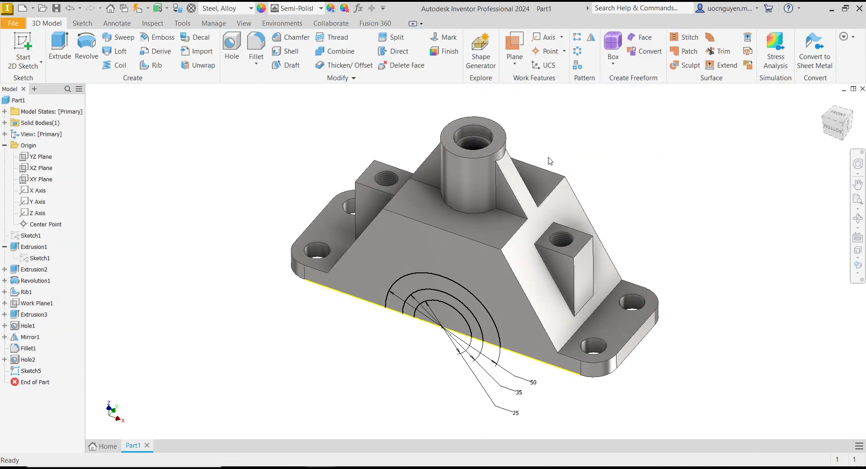
# Cut the inner half-disc through the whole part.
pyautogui.click(67, 56)
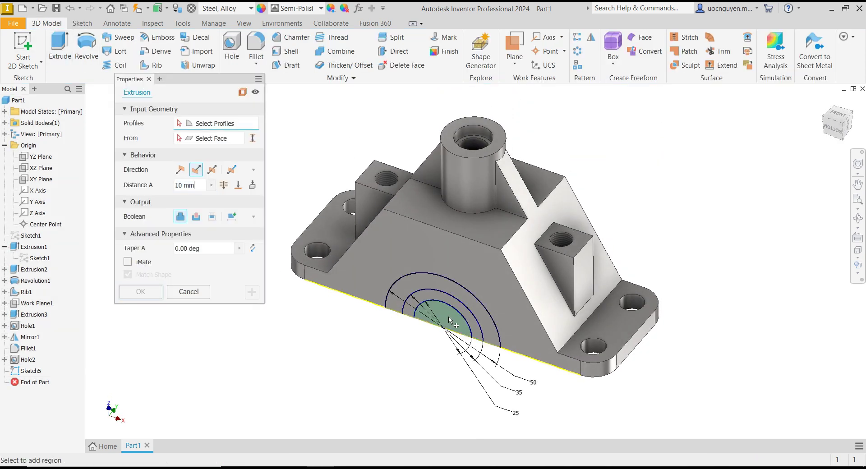
pyautogui.click(433, 332)
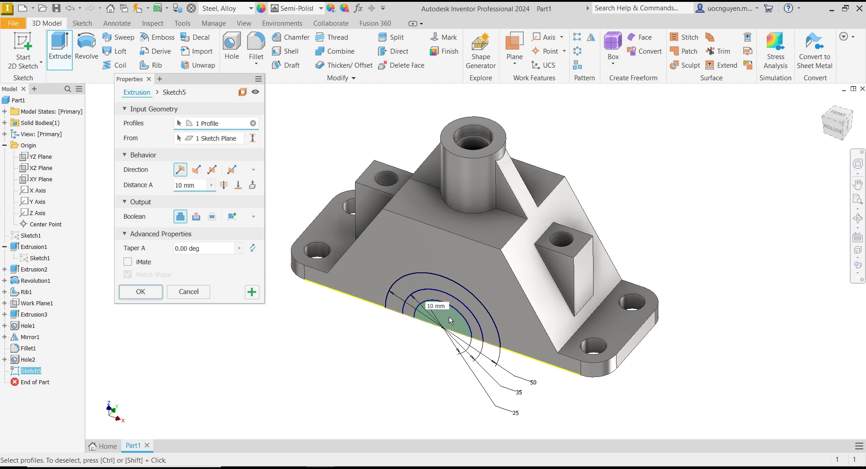
pyautogui.click(196, 216)
pyautogui.click(224, 185)
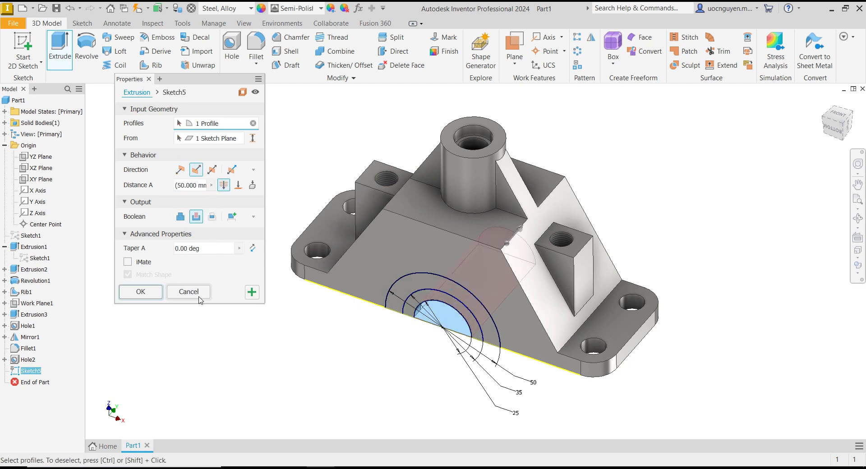
pyautogui.click(252, 295)
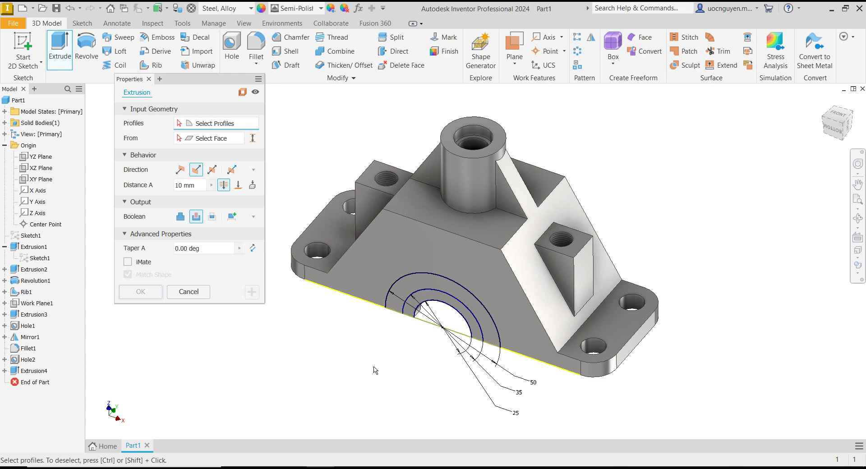
# Join-extrude the outer half-ring 10 mm, then start a 5 mm extrusion of the next ring.
pyautogui.keyDown('shift'); pyautogui.moveTo(374, 371); pyautogui.dragTo(433, 353, button='middle'); pyautogui.keyUp('shift')
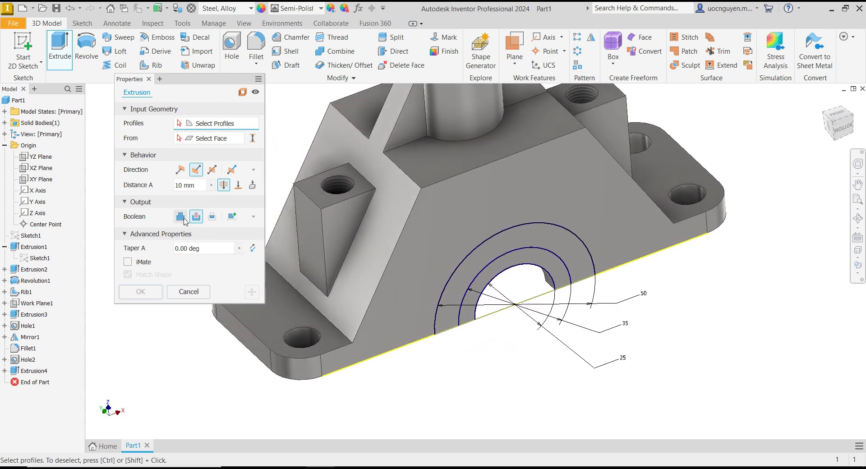
pyautogui.click(183, 220)
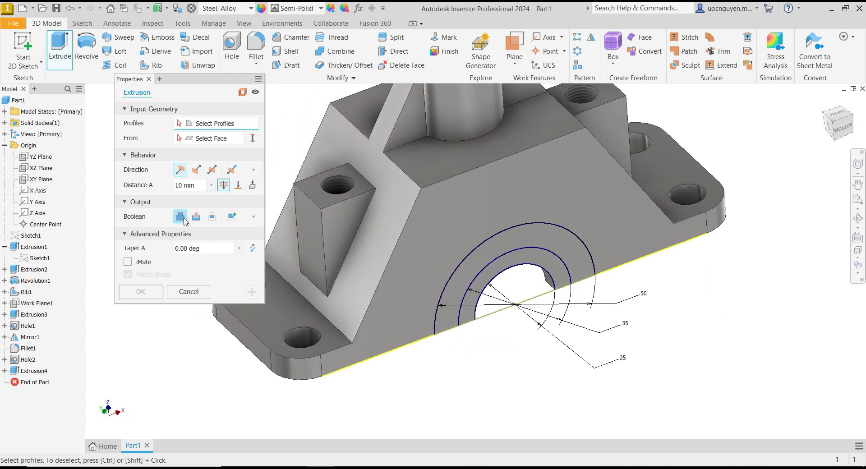
pyautogui.click(471, 276)
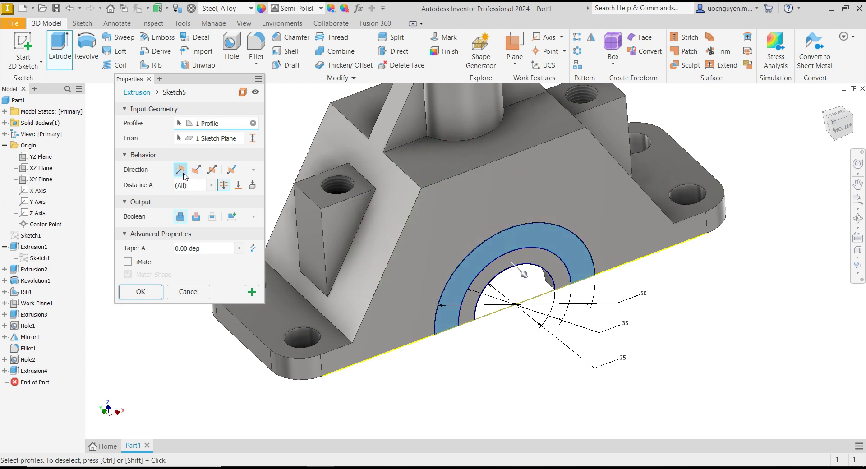
pyautogui.click(224, 186)
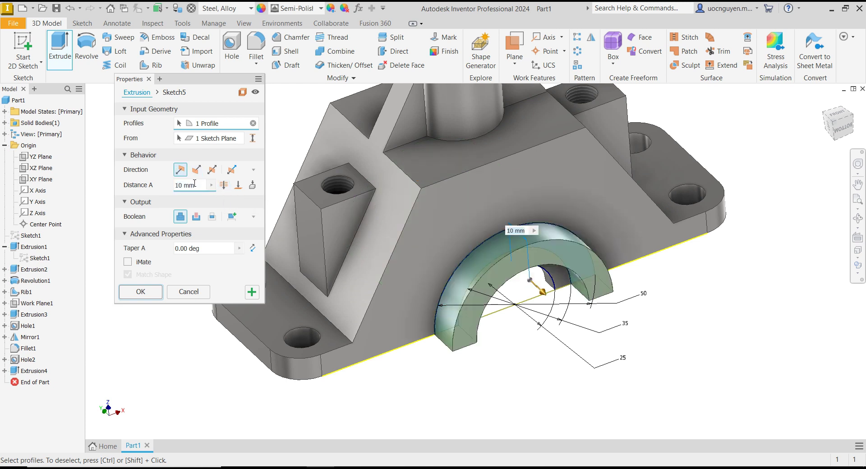
pyautogui.click(252, 292)
pyautogui.click(560, 284)
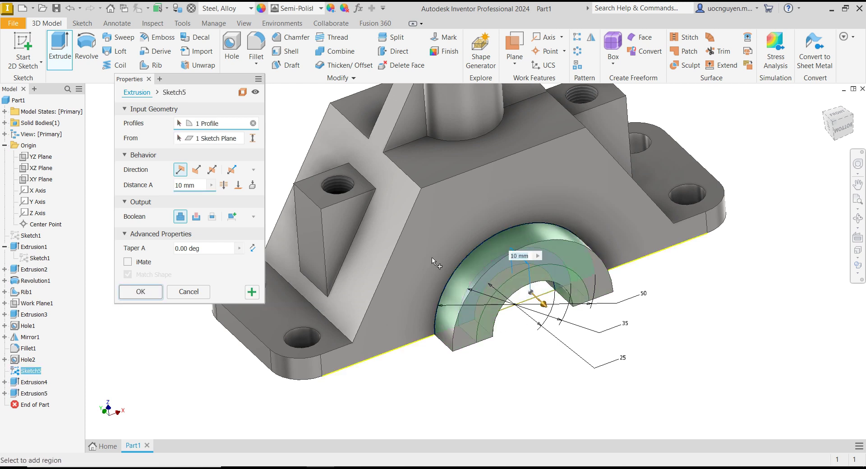
pyautogui.click(182, 185)
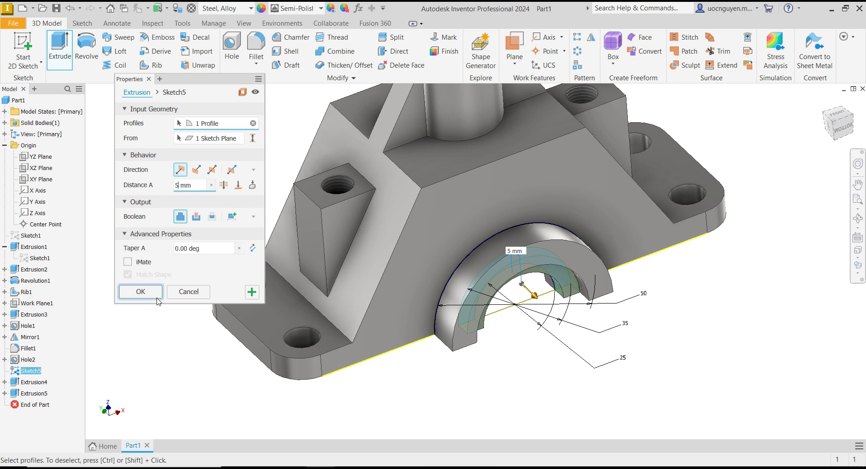
# Enlarge the semicircular cutout on the underside with the Direct Edit Size tool.
pyautogui.scroll(3, 531, 344)
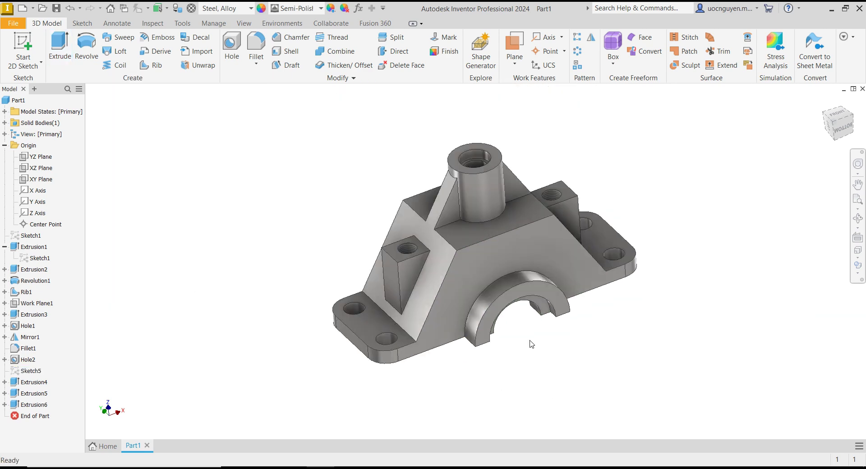
pyautogui.keyDown('shift'); pyautogui.moveTo(531, 345); pyautogui.dragTo(400, 411, button='middle'); pyautogui.keyUp('shift')
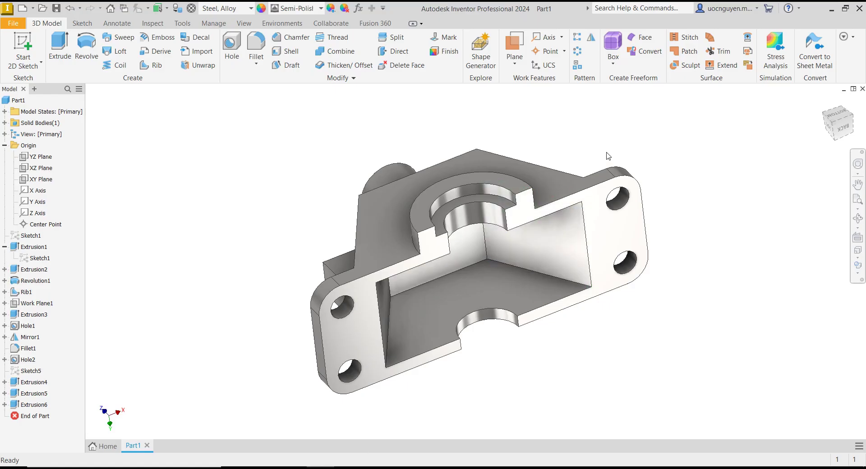
pyautogui.click(393, 51)
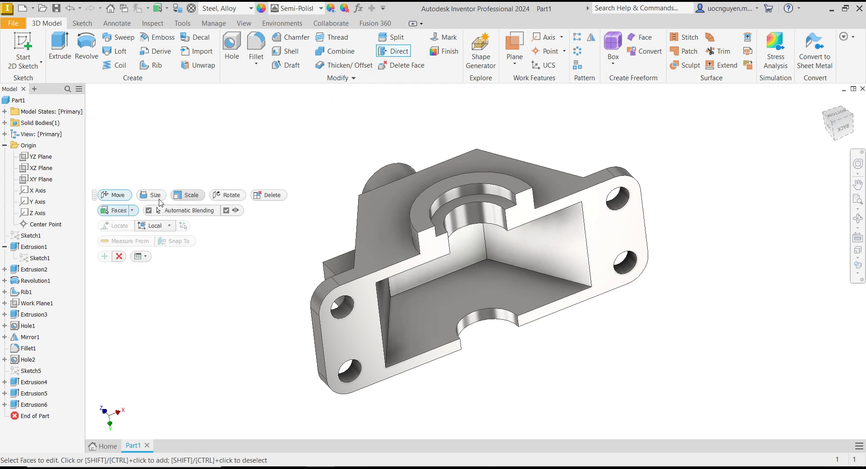
pyautogui.click(153, 195)
pyautogui.click(481, 314)
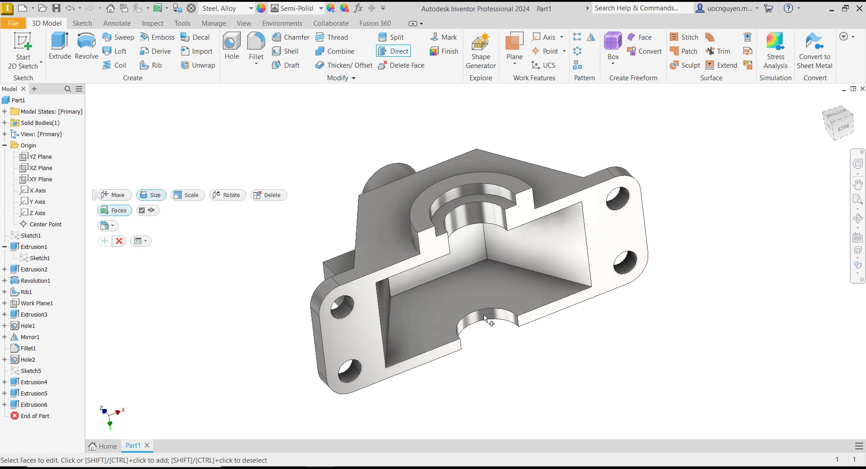
pyautogui.scroll(-2, 499, 386)
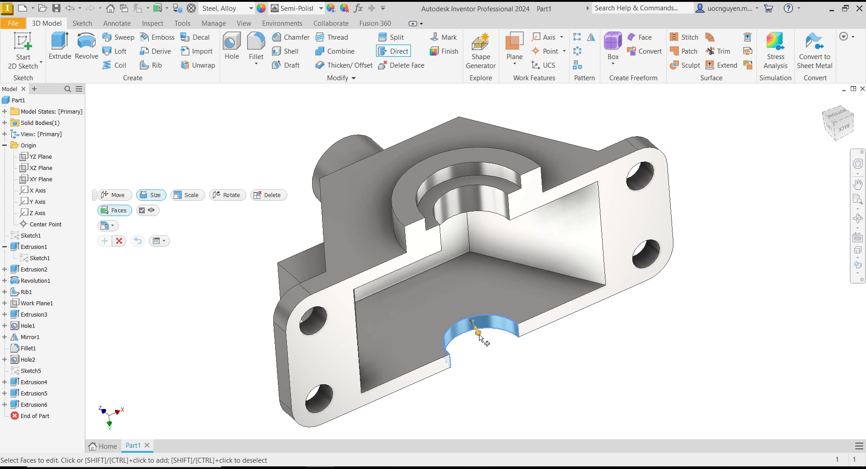
pyautogui.moveTo(479, 335); pyautogui.dragTo(478, 324)
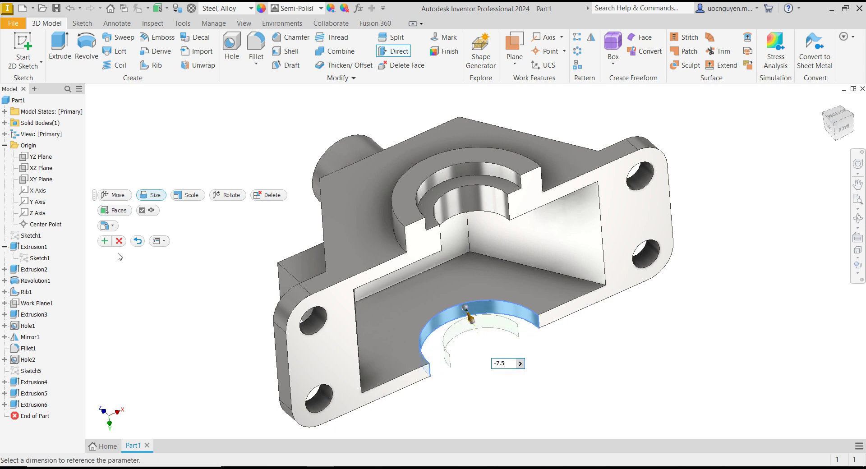
pyautogui.click(107, 244)
pyautogui.click(237, 198)
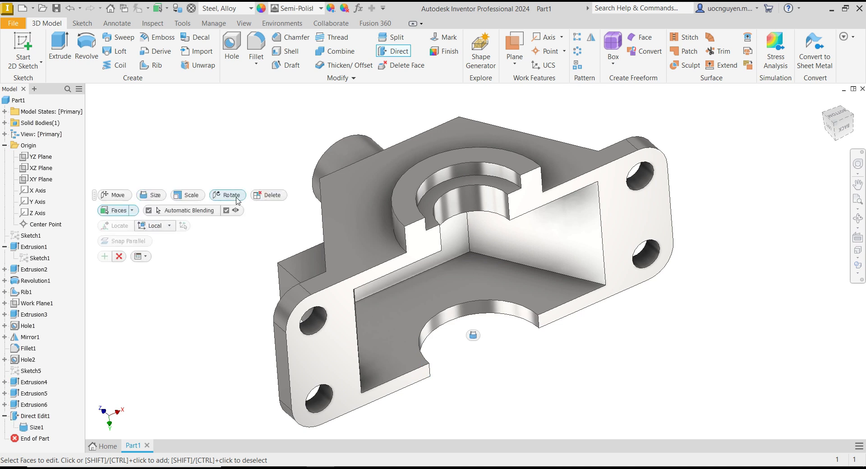
pyautogui.click(119, 256)
# Measure the cutout face to confirm its 20 mm radius, then return to Home view.
pyautogui.rightClick(261, 202)
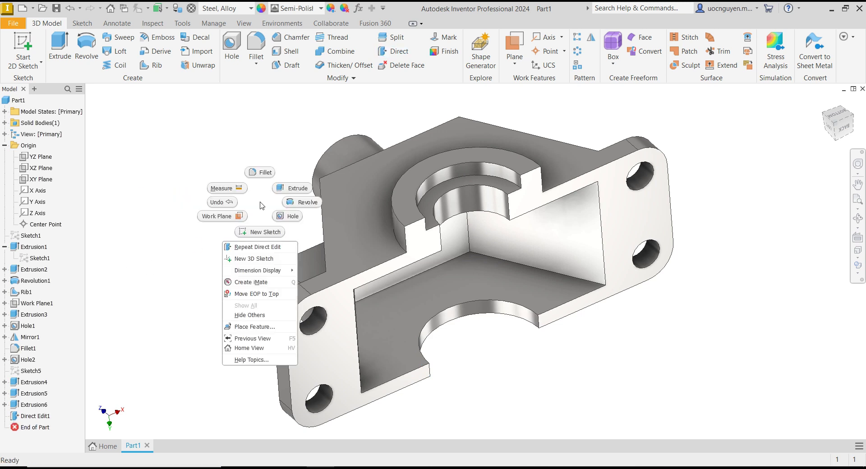
pyautogui.click(242, 193)
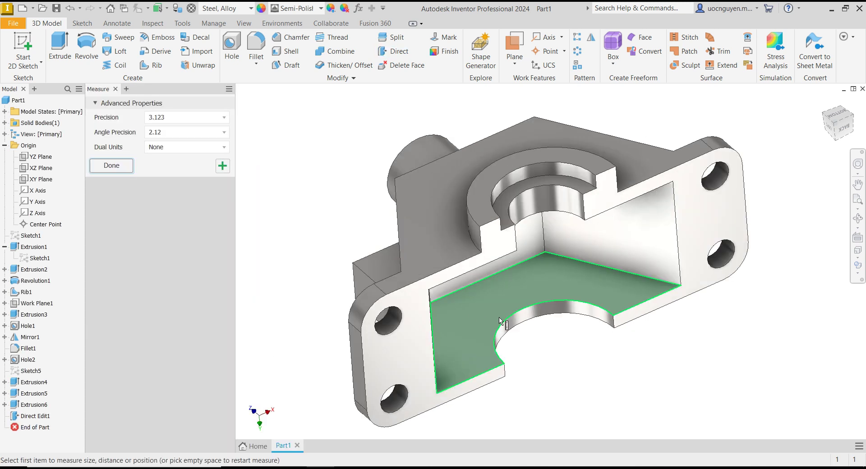
pyautogui.click(510, 318)
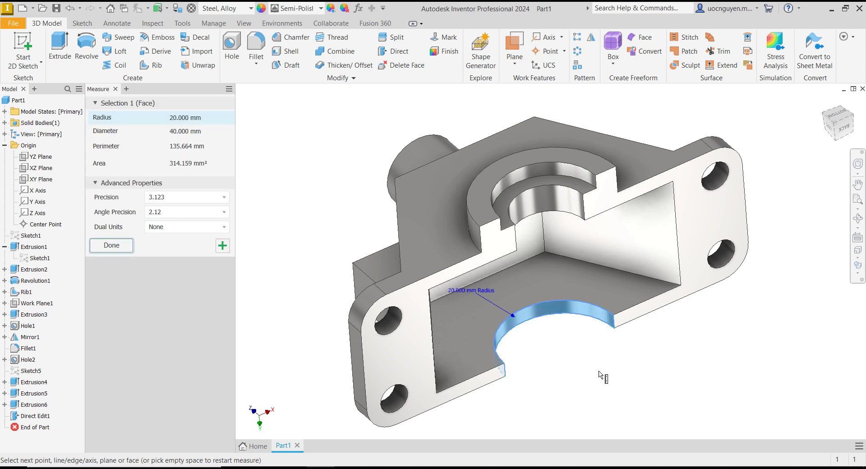
pyautogui.click(114, 246)
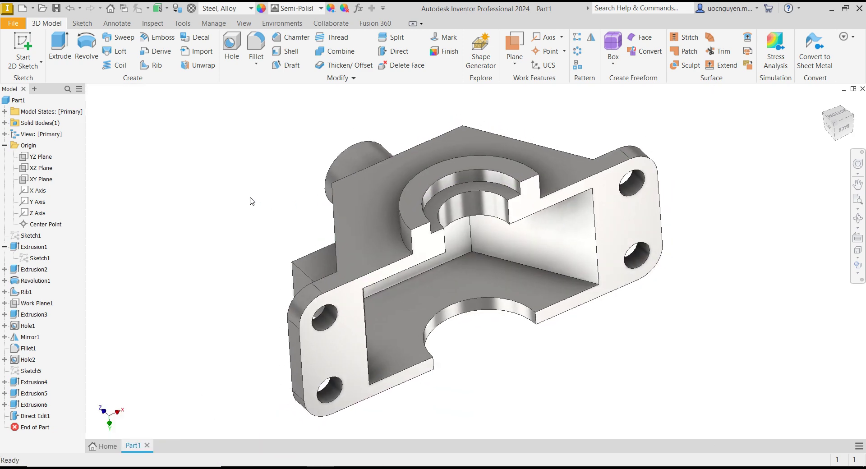
pyautogui.press('F6')
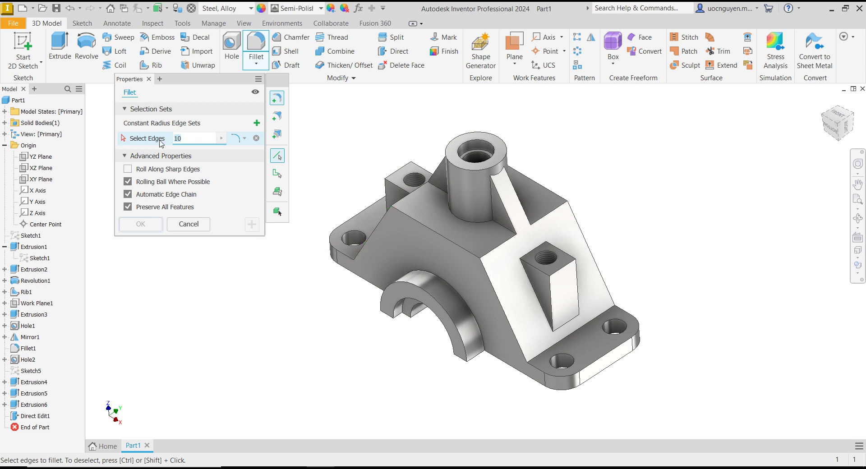
# Enter a 2 mm fillet radius and check it against the drawing's ALL R2 note.
pyautogui.write('2')
pyautogui.hotkey('alt', 'Tab')
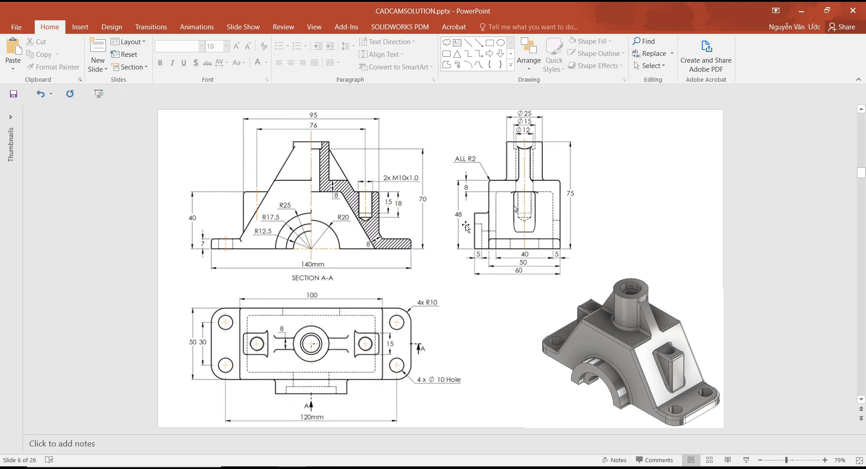
pyautogui.hotkey('alt', 'Tab')
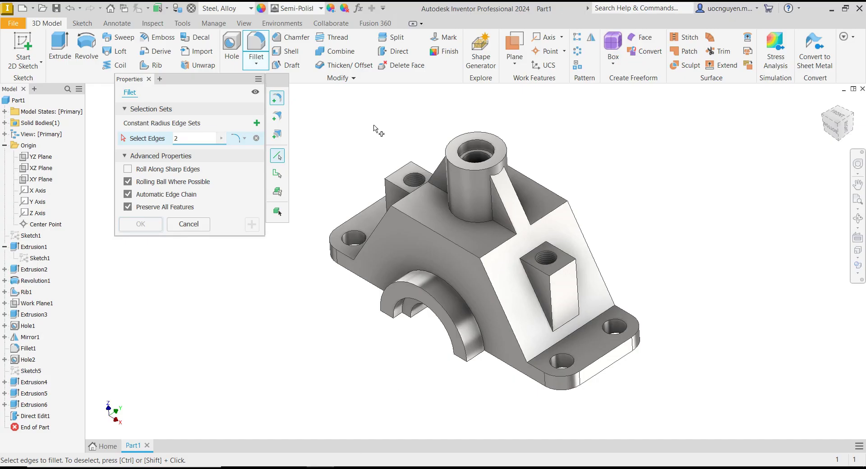
# Select the boss base, rib-top, top-face and slanted edges for the 2 mm fillet.
pyautogui.click(495, 217)
pyautogui.click(496, 226)
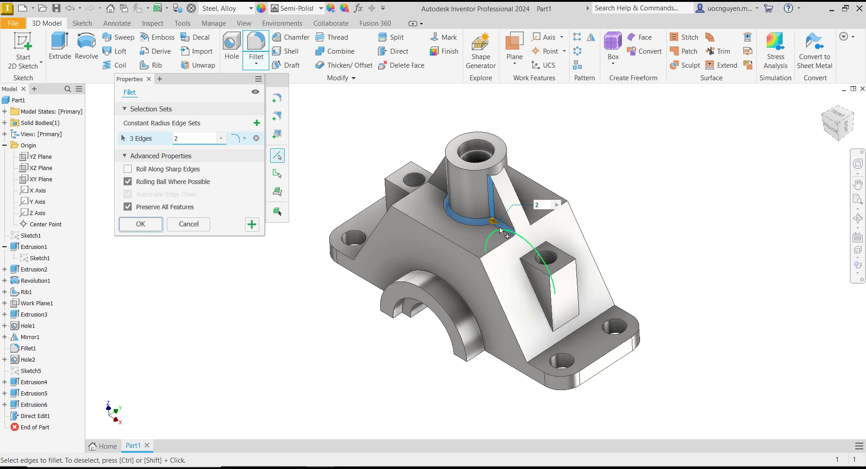
pyautogui.click(504, 246)
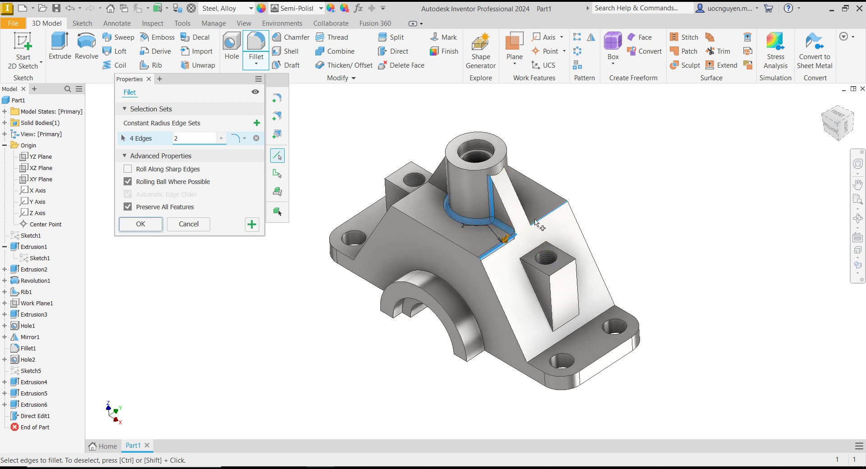
pyautogui.click(538, 218)
pyautogui.click(444, 239)
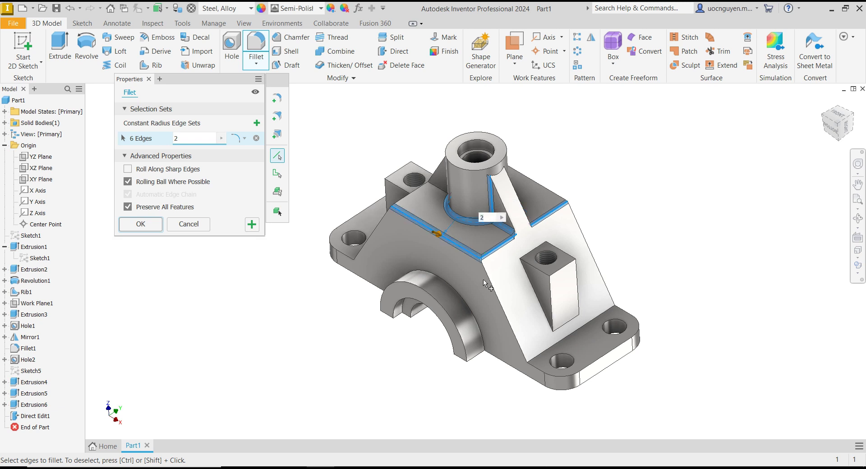
pyautogui.click(490, 286)
pyautogui.click(538, 300)
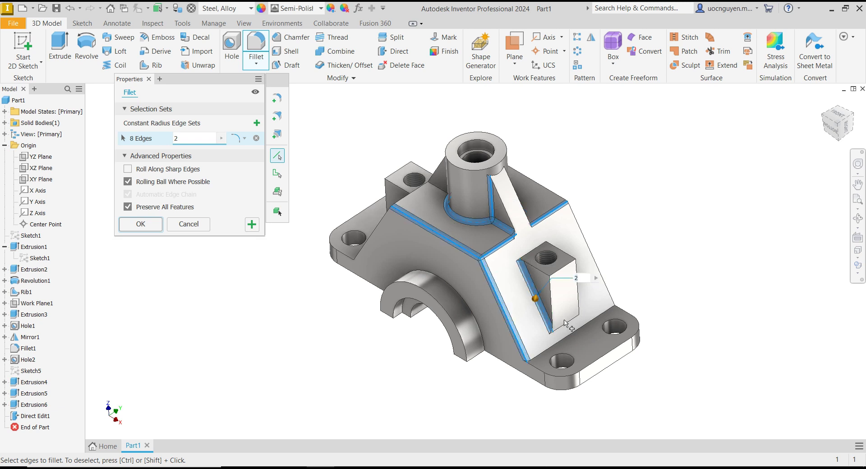
pyautogui.click(569, 327)
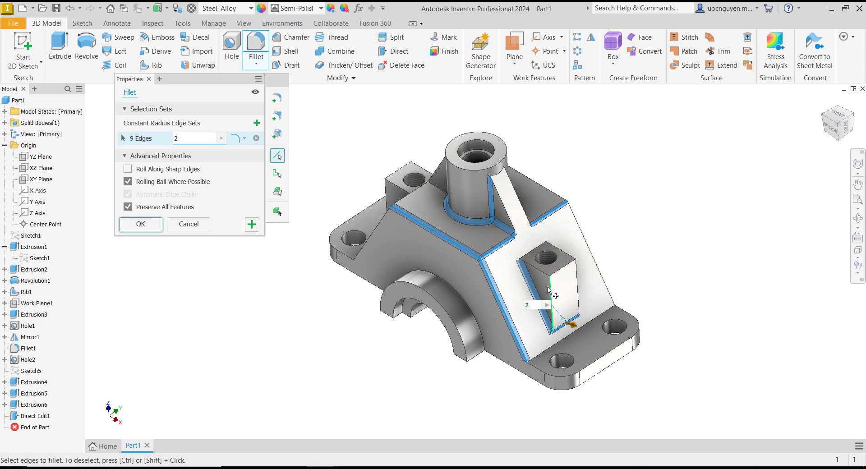
# Add the raised block edges, sloped face edges and base flange outline to the fillet.
pyautogui.click(551, 291)
pyautogui.click(541, 273)
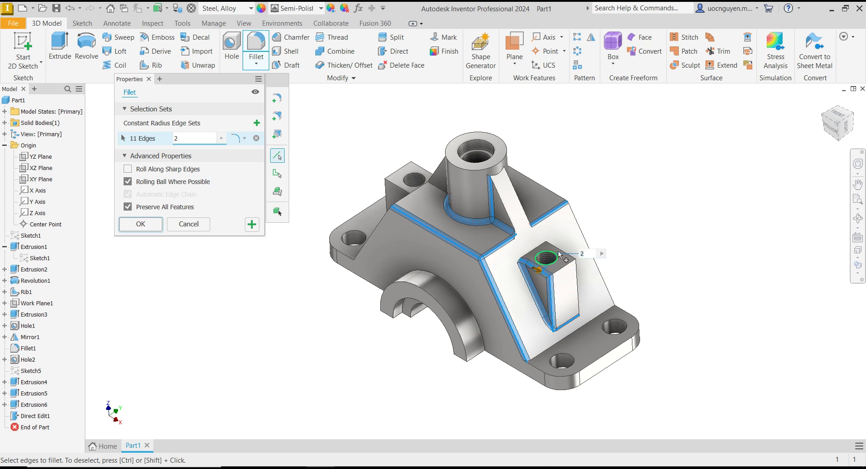
pyautogui.click(567, 261)
pyautogui.click(563, 268)
pyautogui.click(577, 285)
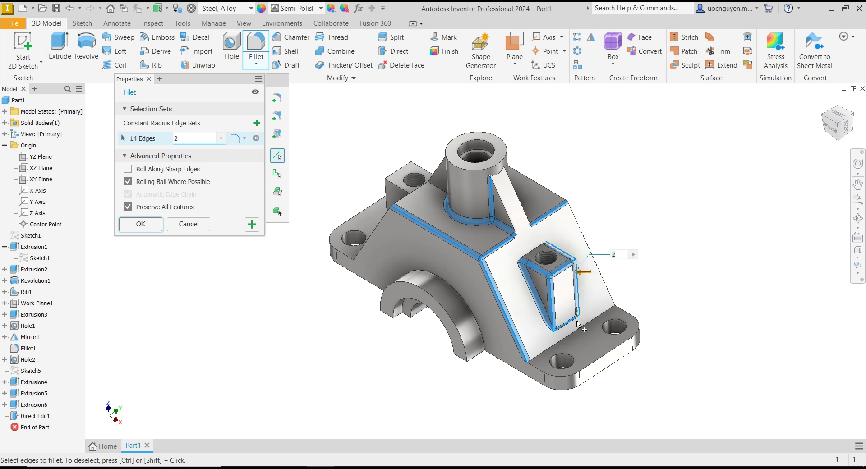
pyautogui.click(580, 331)
pyautogui.click(535, 369)
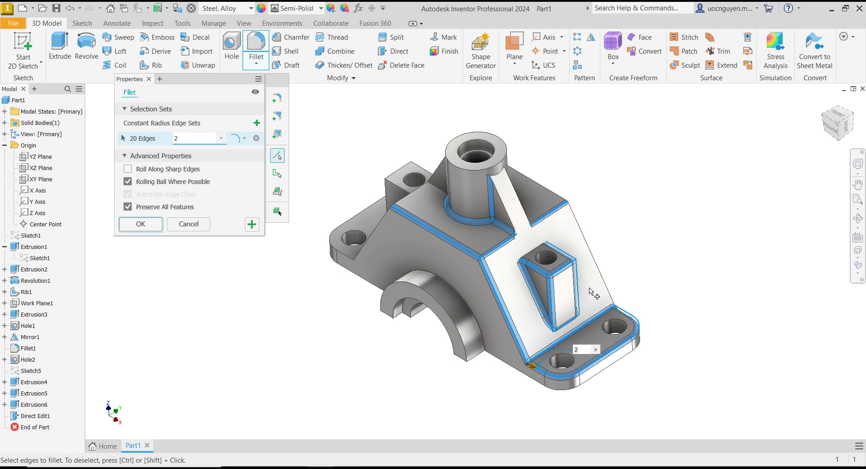
pyautogui.click(593, 262)
pyautogui.click(559, 194)
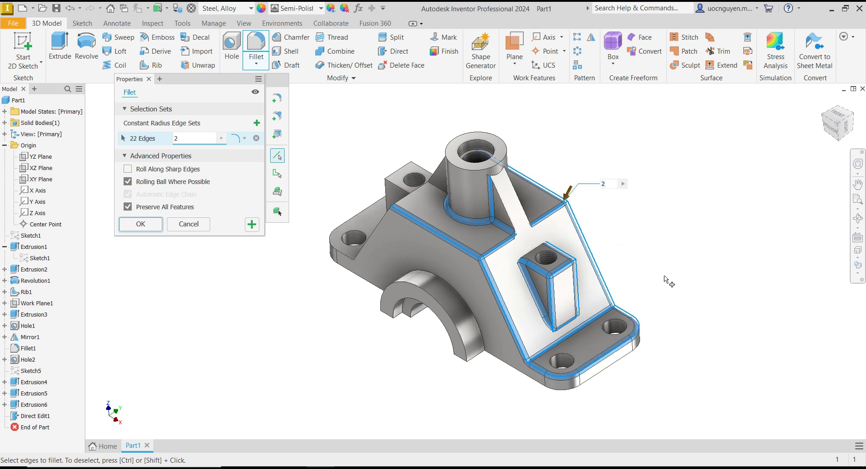
# On the back side, add the vertical edge and boss base ring edges to the fillet.
pyautogui.keyDown('shift'); pyautogui.moveTo(664, 279); pyautogui.dragTo(522, 305, button='middle'); pyautogui.keyUp('shift')
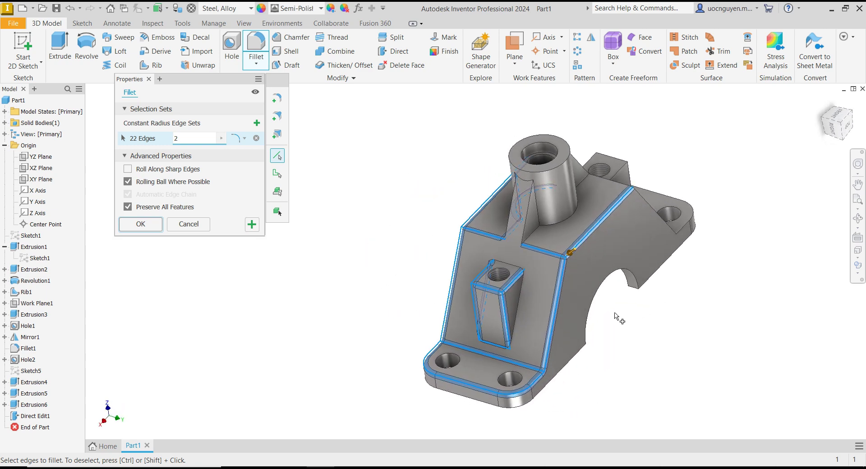
pyautogui.click(519, 302)
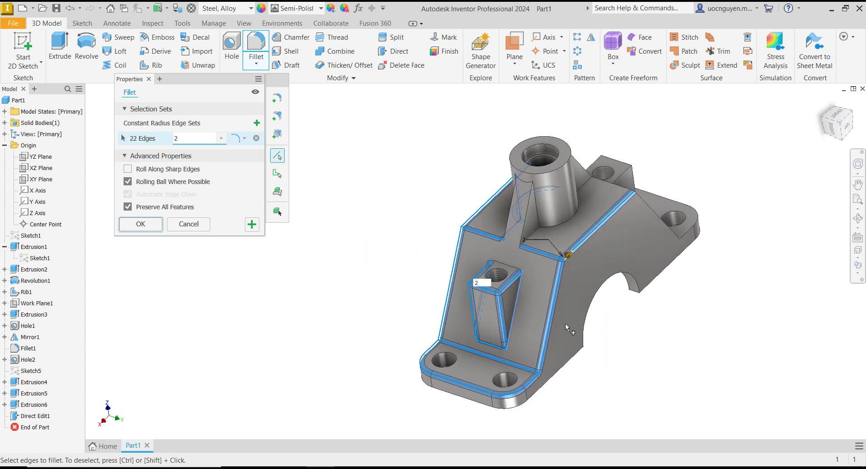
pyautogui.click(533, 232)
pyautogui.click(552, 226)
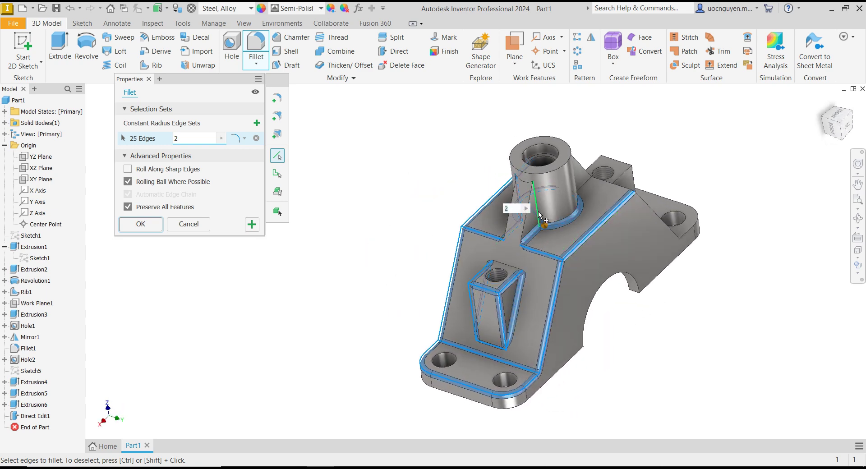
pyautogui.click(540, 213)
# Add the edges near the boss, rib vertical and base edges, and the long diagonal edge.
pyautogui.moveTo(538, 212)
pyautogui.keyDown('shift'); pyautogui.mouseDown(button='middle')
pyautogui.moveTo(532, 234)
pyautogui.moveTo(499, 226)
pyautogui.mouseUp(button='middle'); pyautogui.keyUp('shift')
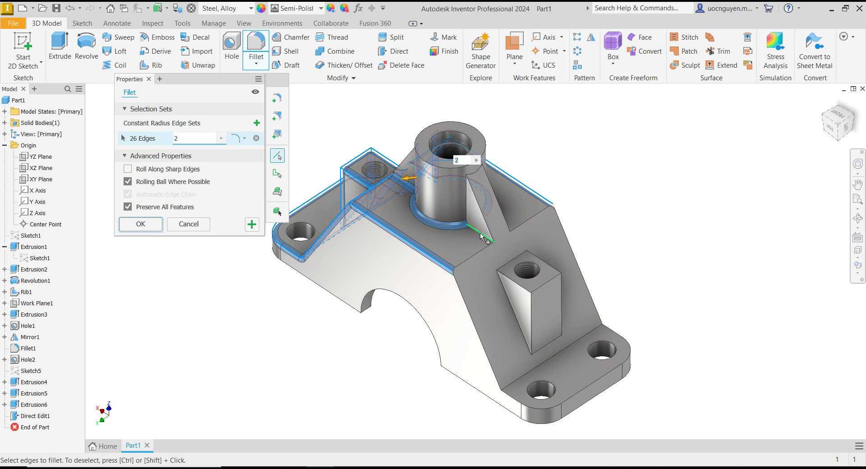
pyautogui.click(485, 253)
pyautogui.click(531, 218)
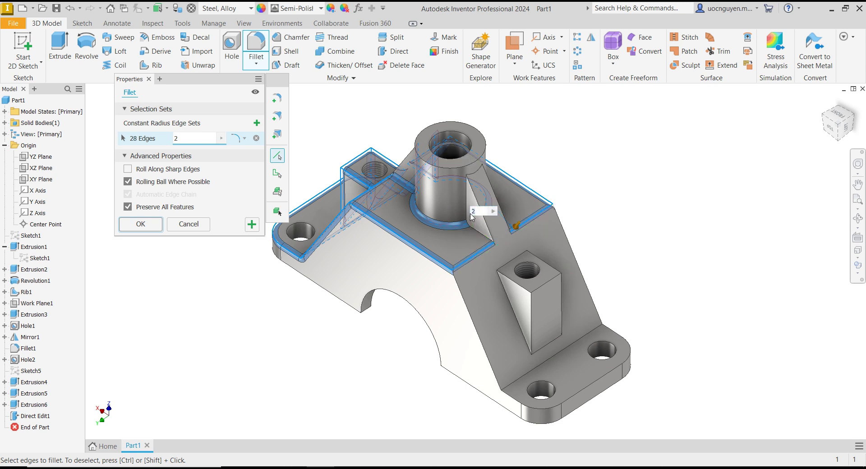
pyautogui.click(468, 212)
pyautogui.click(479, 236)
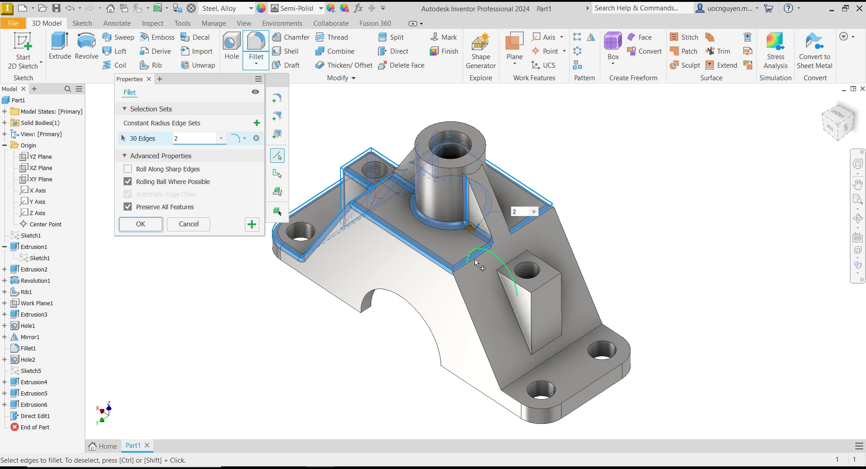
pyautogui.click(459, 292)
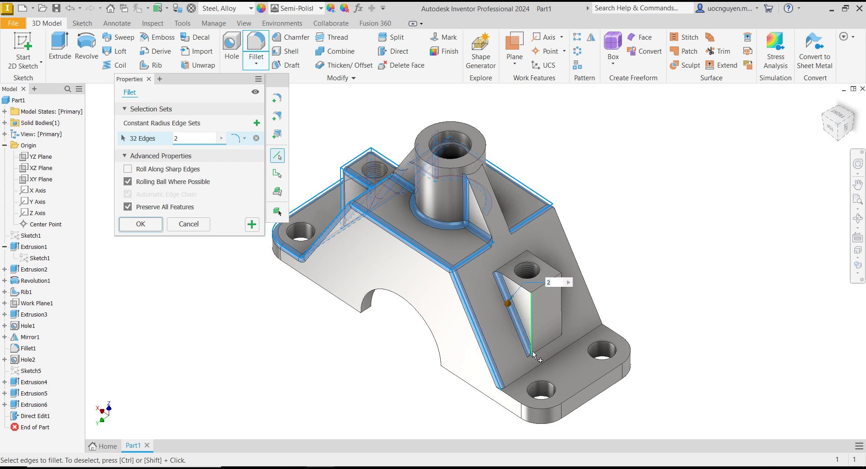
pyautogui.click(525, 329)
# Add the raised block's bottom, front and top edges plus the foot outline edges.
pyautogui.click(537, 351)
pyautogui.click(534, 294)
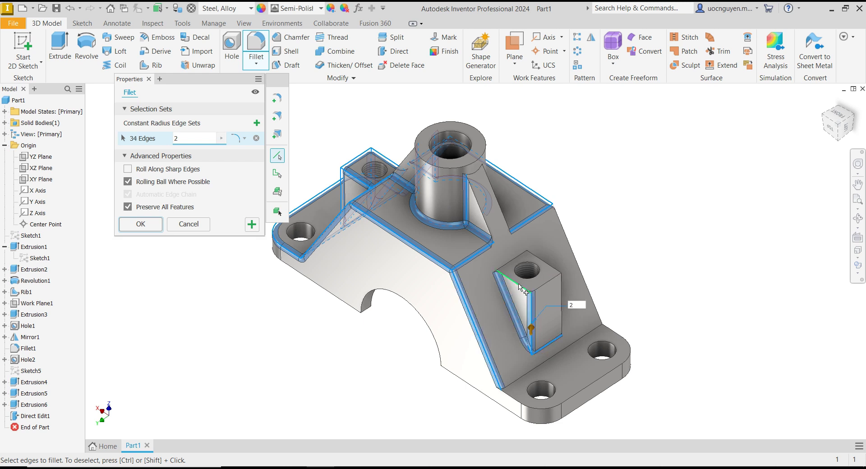
pyautogui.click(519, 283)
pyautogui.click(548, 284)
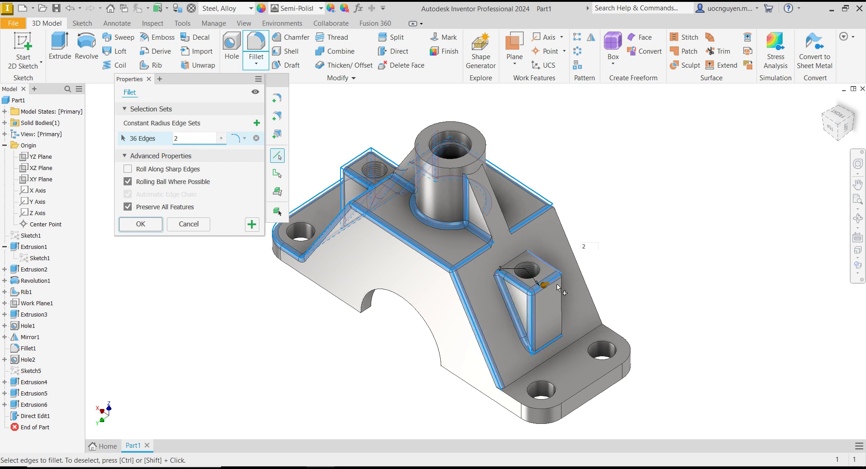
pyautogui.click(569, 349)
pyautogui.click(578, 383)
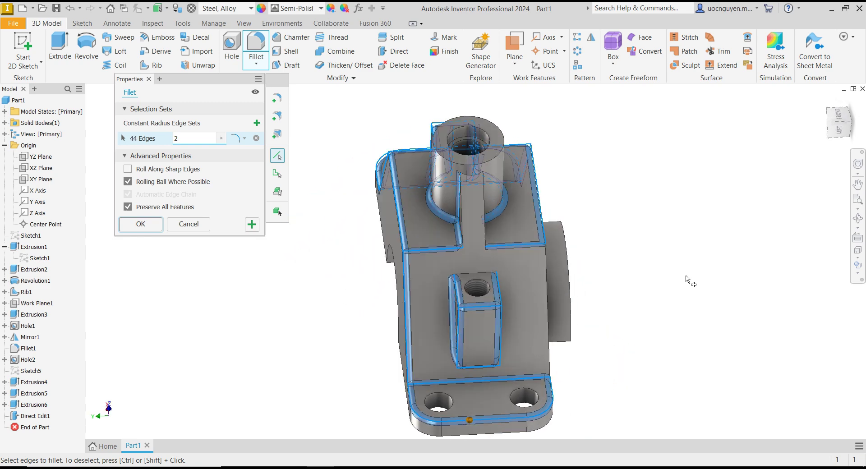
# Add the block's right edge, boss-base edge and cutout arc, then apply the 49-edge 2 mm fillet.
pyautogui.keyDown('shift'); pyautogui.moveTo(686, 281); pyautogui.dragTo(460, 298, button='middle'); pyautogui.keyUp('shift')
pyautogui.click(456, 295)
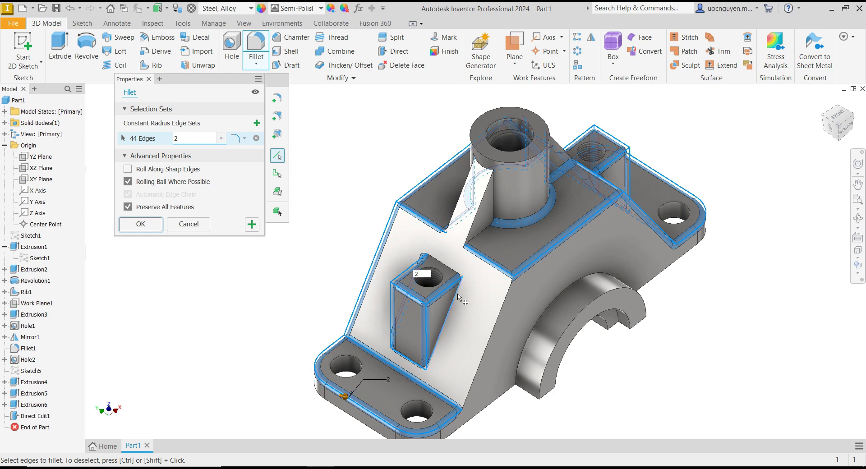
pyautogui.click(490, 233)
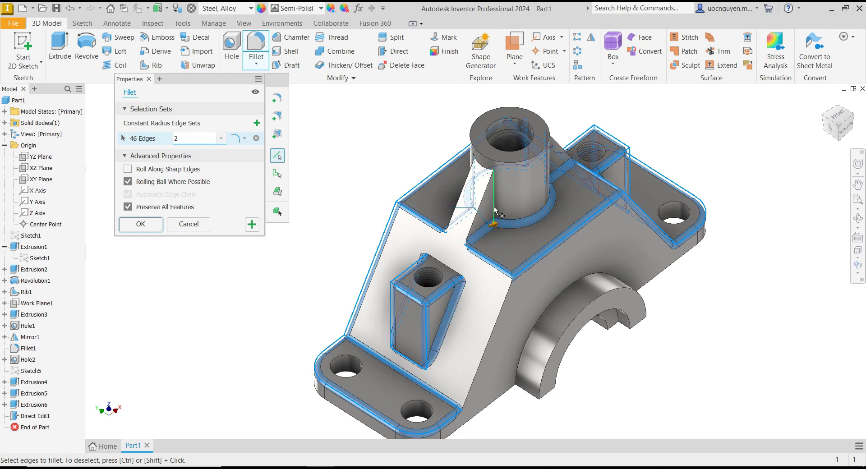
pyautogui.click(501, 309)
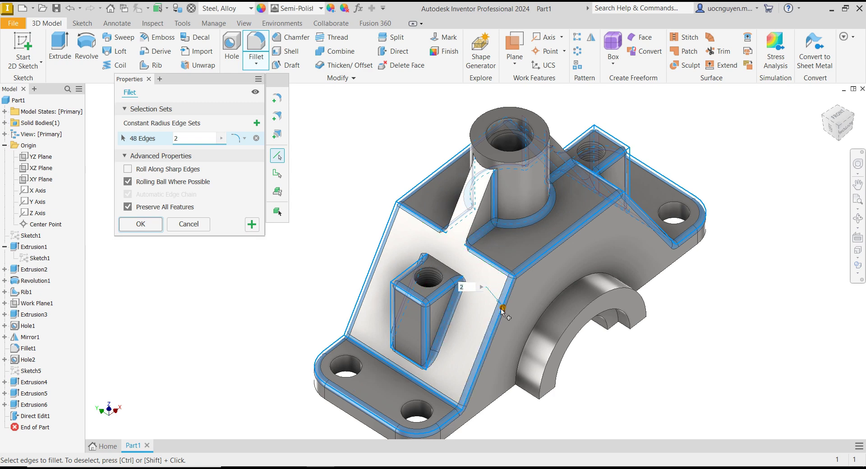
pyautogui.click(548, 308)
pyautogui.press('F6')
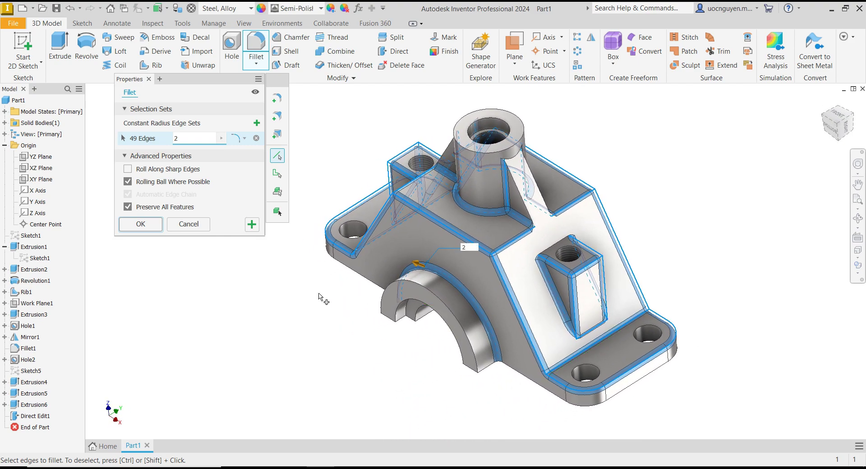
pyautogui.click(146, 230)
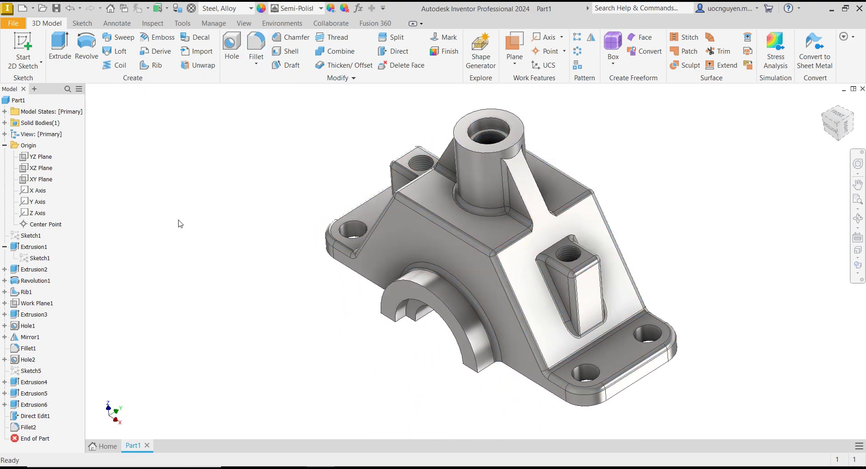